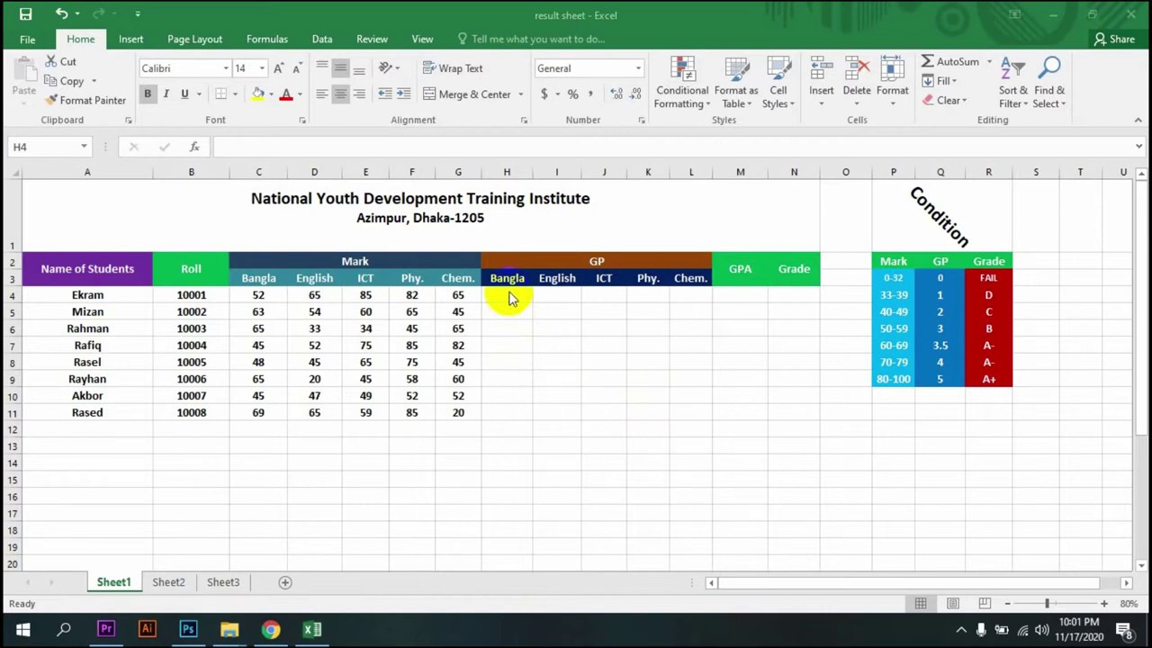
Highlight the students' subject marks and the empty English GP, GPA and Grade cells
{"action": "left_click_drag", "start_coordinate": [253, 295], "coordinate": [315, 329]}
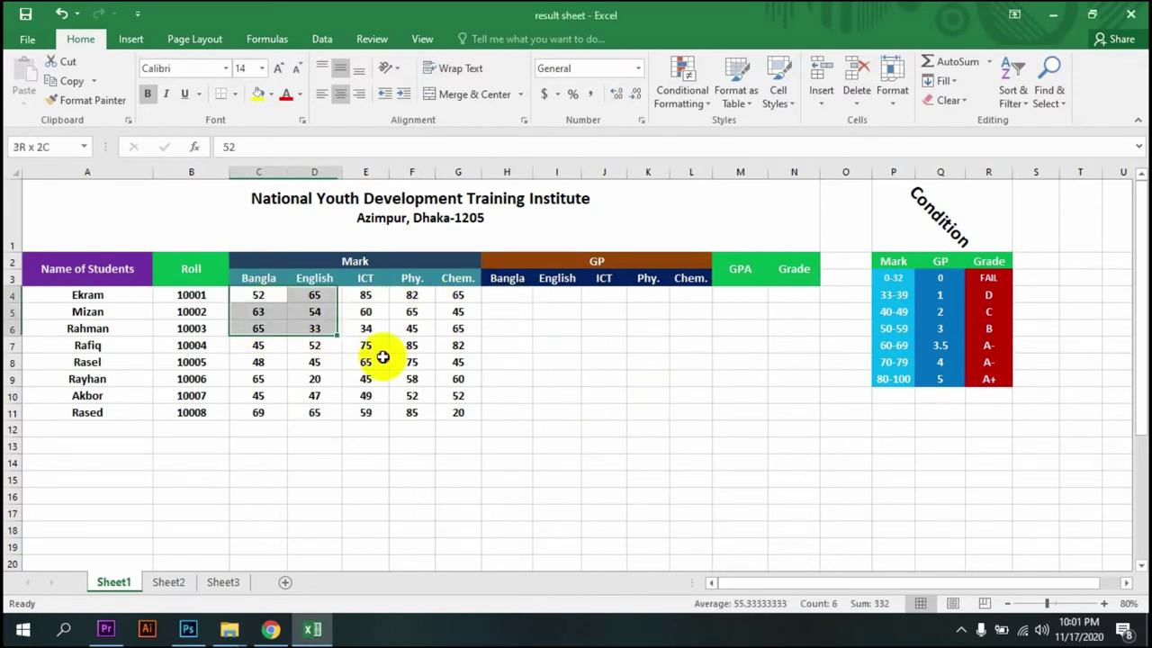
{"action": "left_click_drag", "start_coordinate": [382, 357], "coordinate": [463, 400]}
{"action": "left_click", "coordinate": [567, 299]}
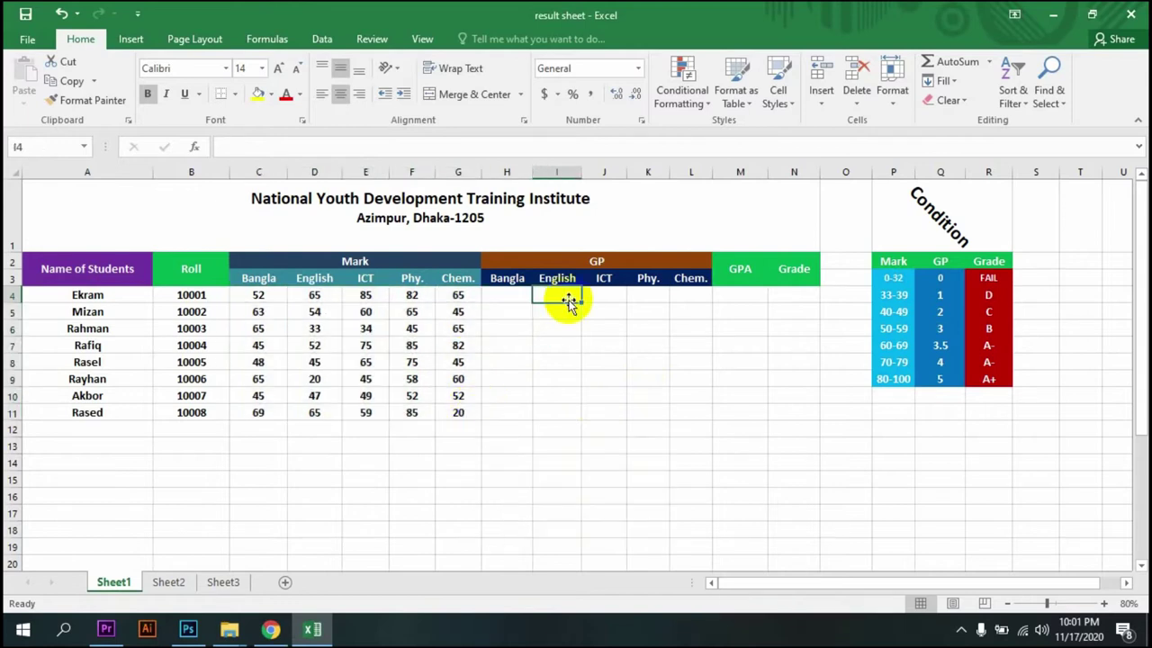
{"action": "left_click", "coordinate": [729, 294]}
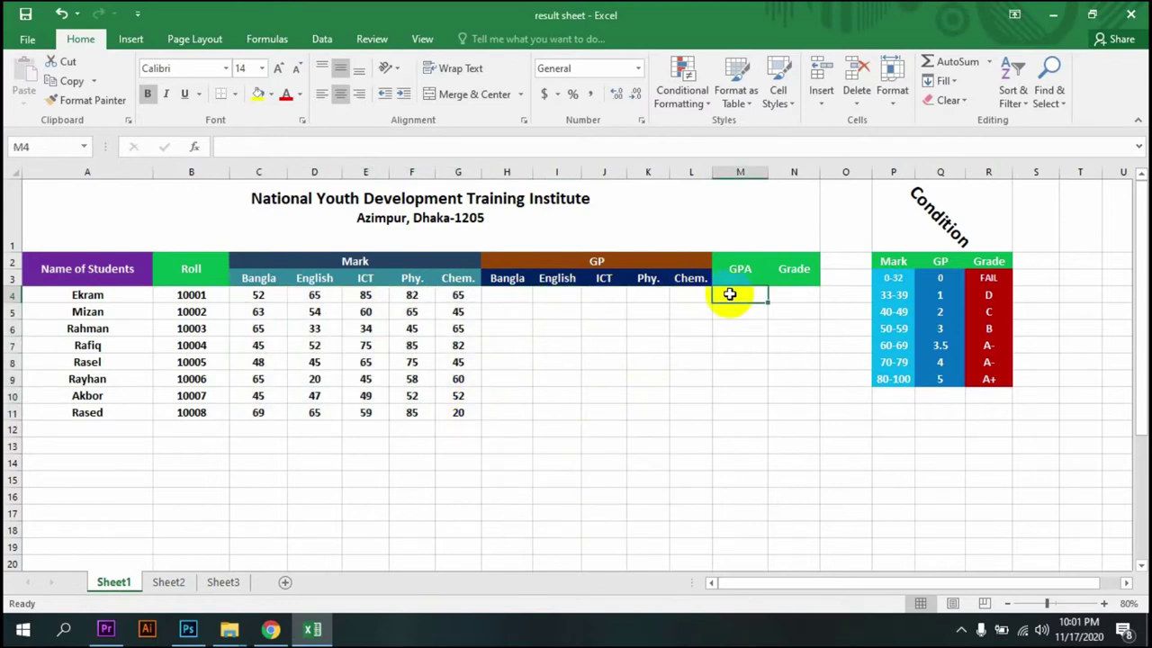
{"action": "left_click", "coordinate": [791, 294]}
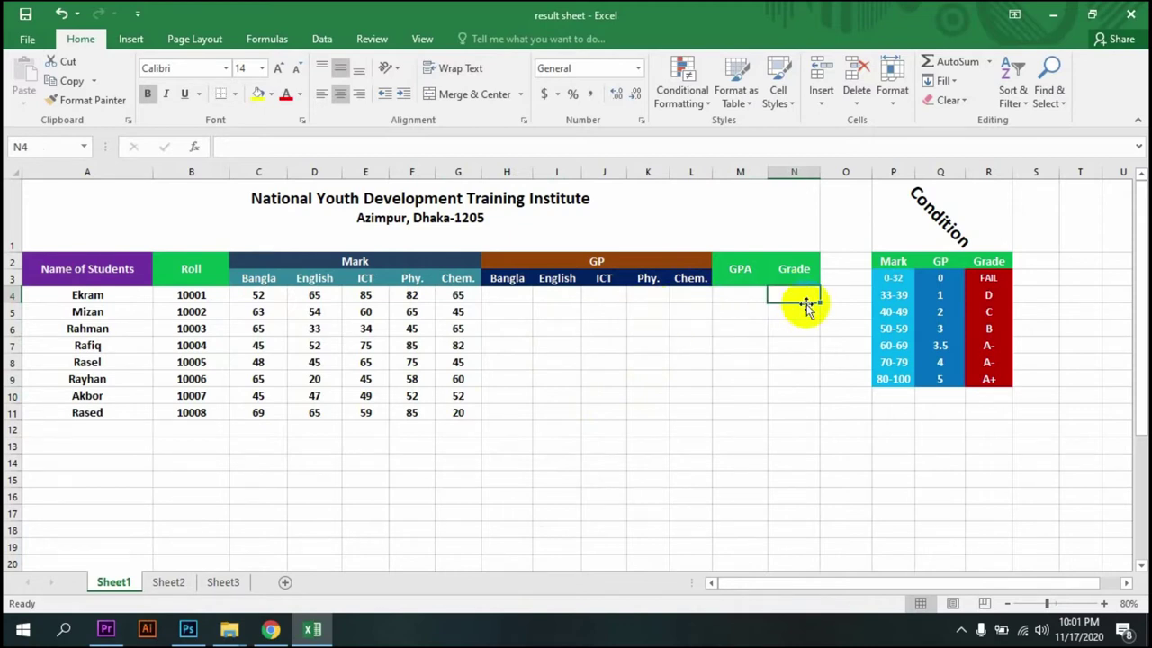
Go over the grading Condition table: 0-32 marks give GP 0 and FAIL, then 33-39
{"action": "left_click_drag", "start_coordinate": [886, 261], "coordinate": [990, 380]}
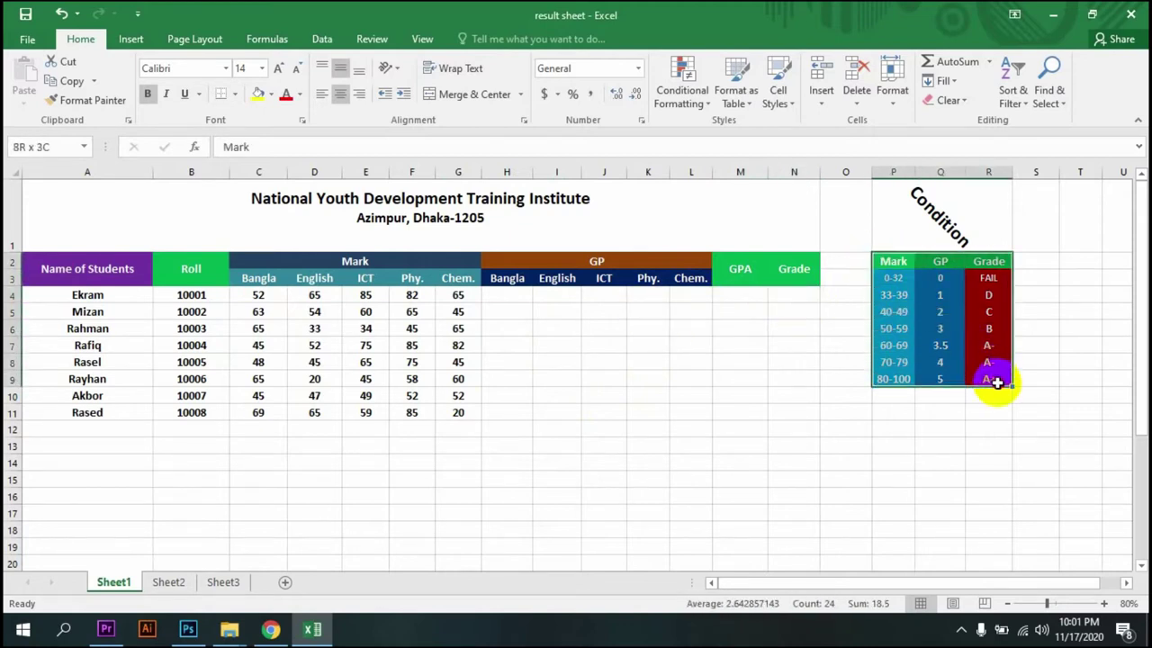
{"action": "left_click", "coordinate": [899, 282]}
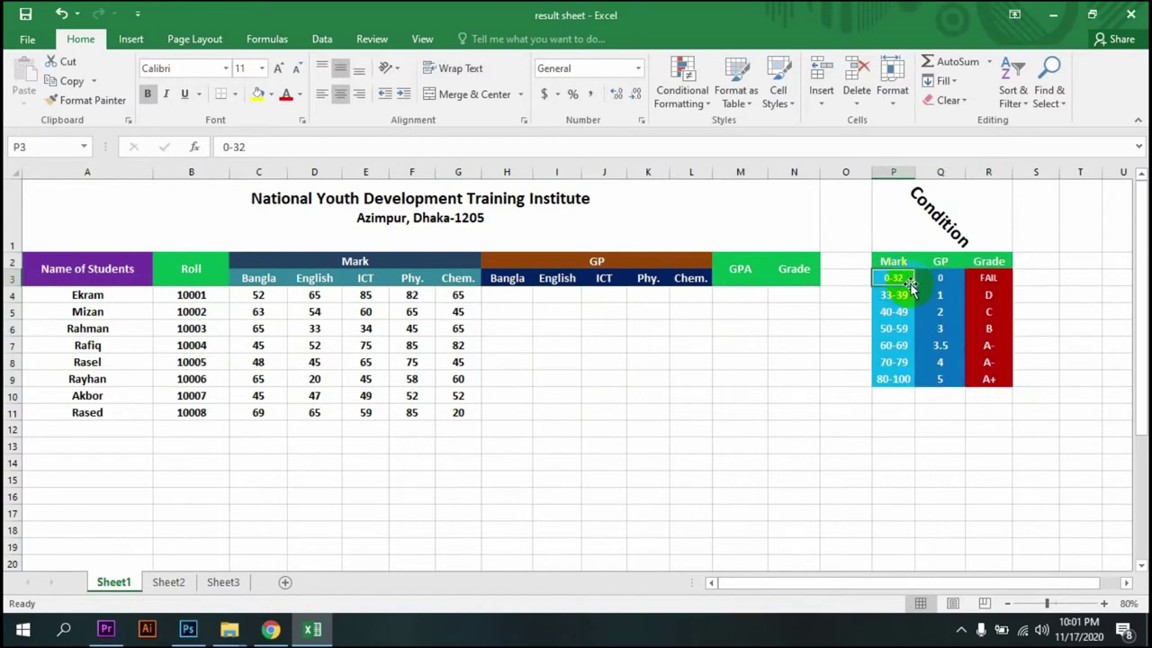
{"action": "left_click", "coordinate": [940, 283]}
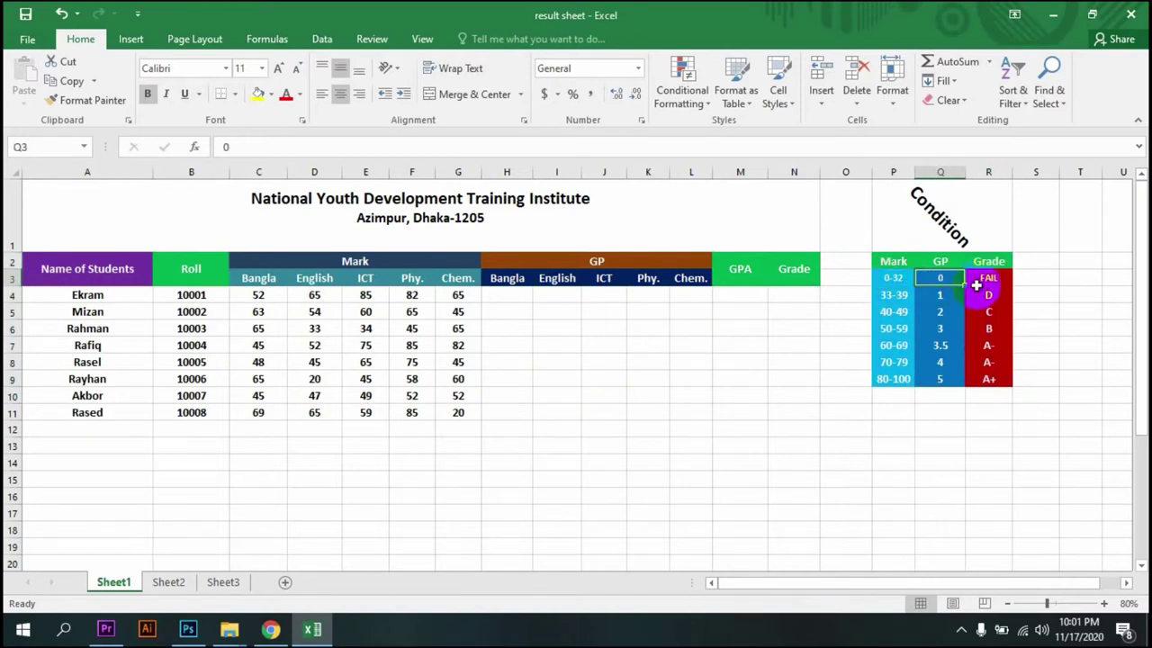
{"action": "left_click", "coordinate": [985, 285]}
{"action": "left_click_drag", "start_coordinate": [931, 286], "coordinate": [918, 375]}
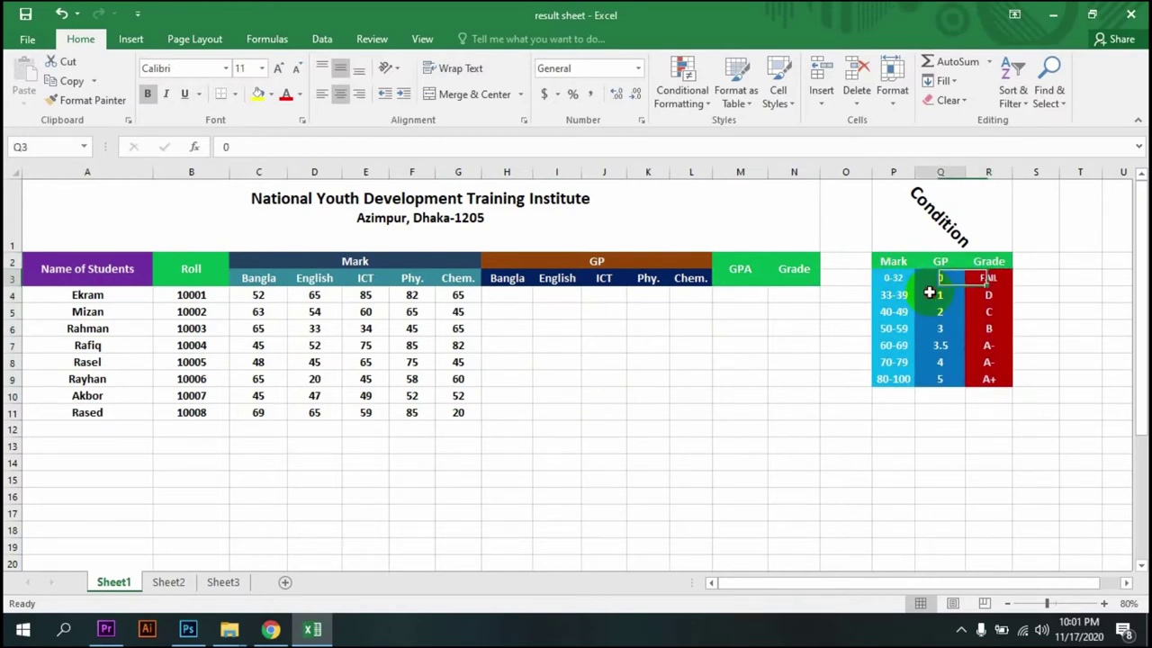
{"action": "left_click", "coordinate": [891, 304]}
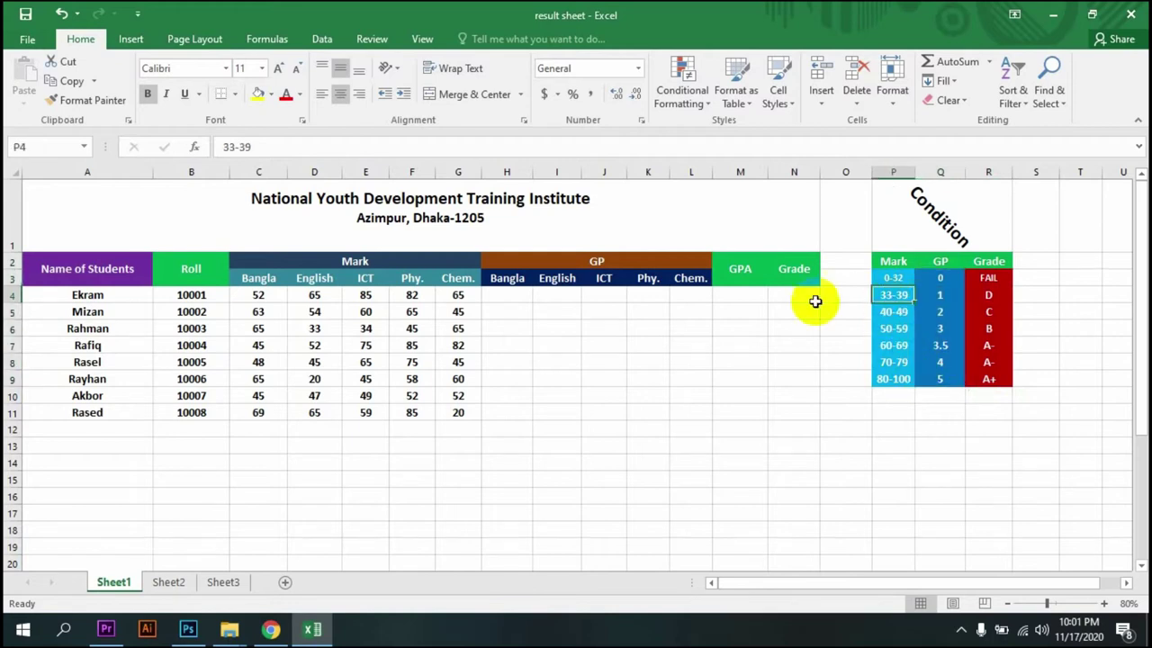
Point along Ekram's empty GP cells in row 4, ending on Bangla GP cell H4
{"action": "left_click", "coordinate": [500, 300]}
{"action": "left_click", "coordinate": [563, 296]}
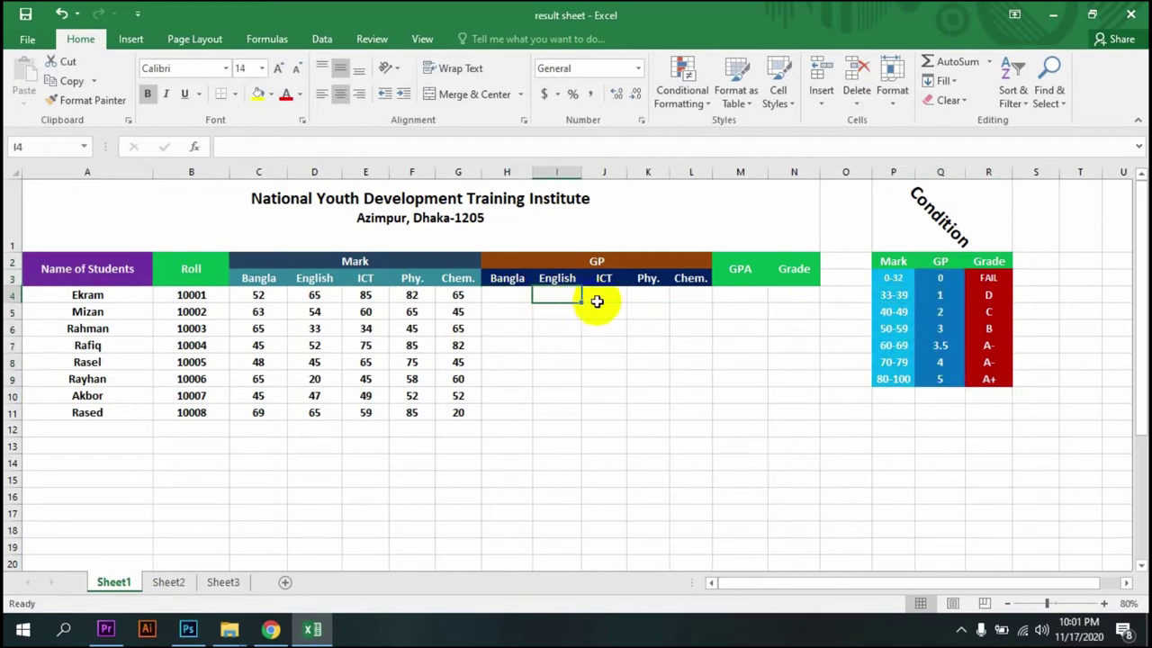
{"action": "left_click", "coordinate": [658, 292]}
{"action": "left_click", "coordinate": [681, 292]}
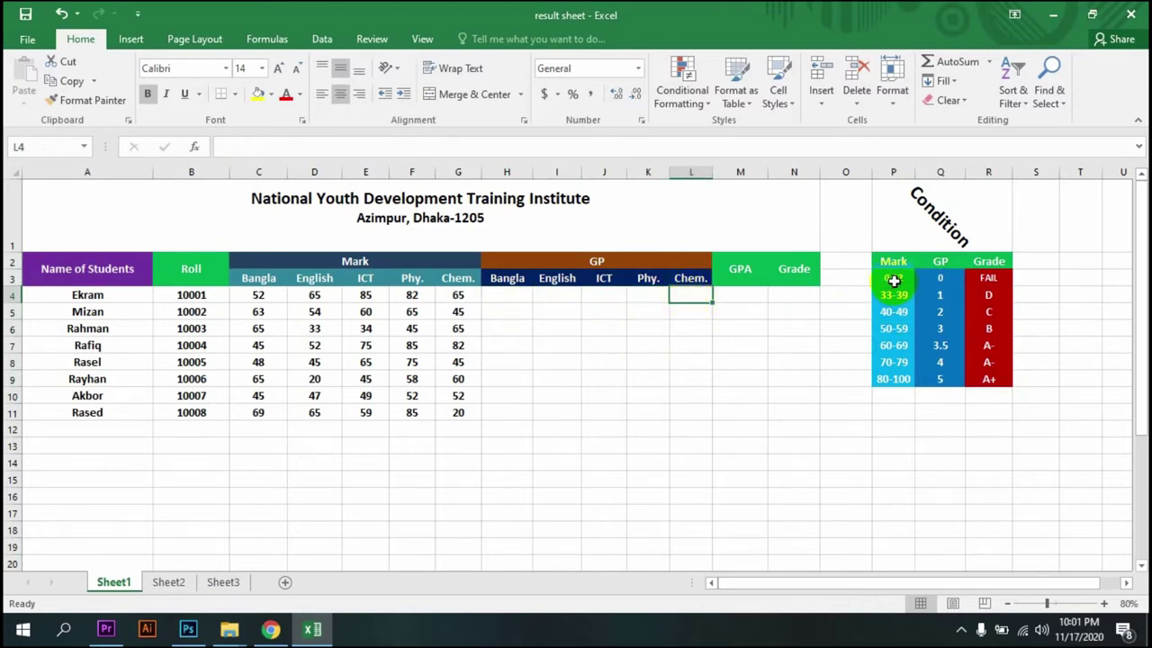
{"action": "left_click", "coordinate": [500, 297]}
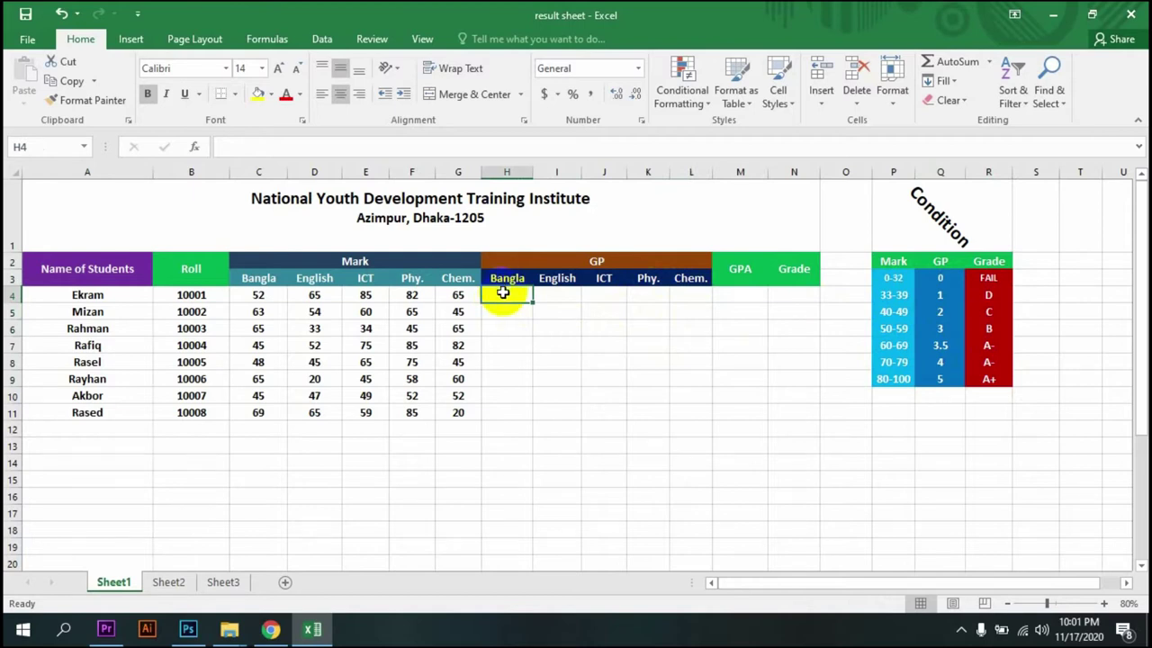
Enter =if(C4<33,0, in H4 and start selecting that IF clause text
{"action": "type", "text": "="}
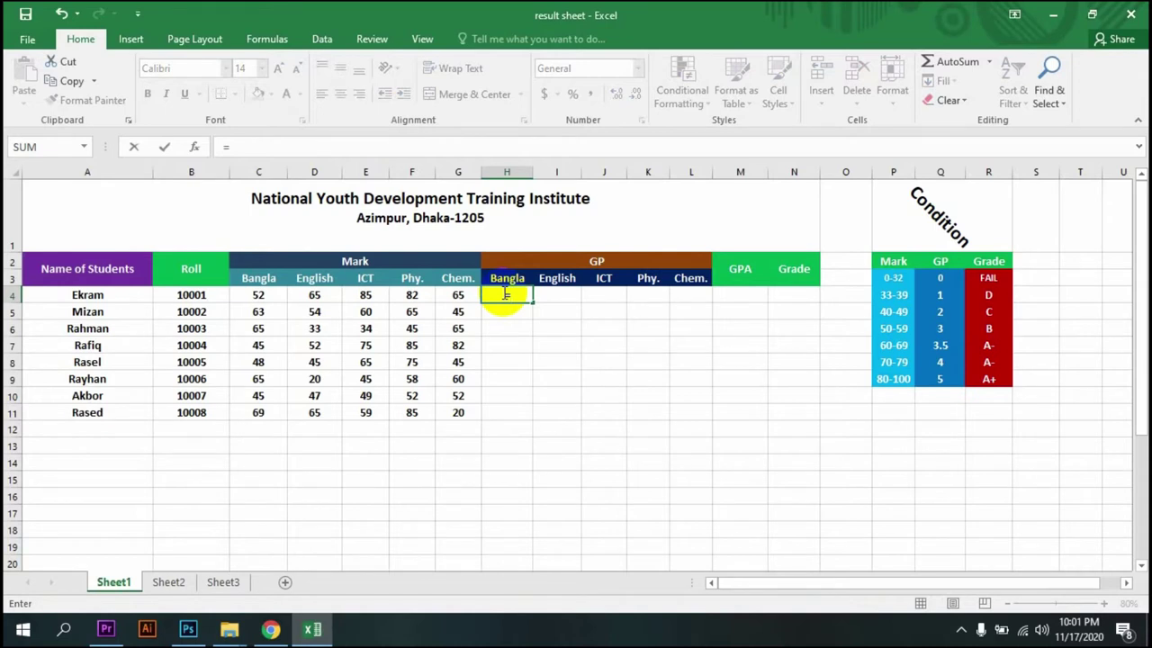
{"action": "type", "text": "if"}
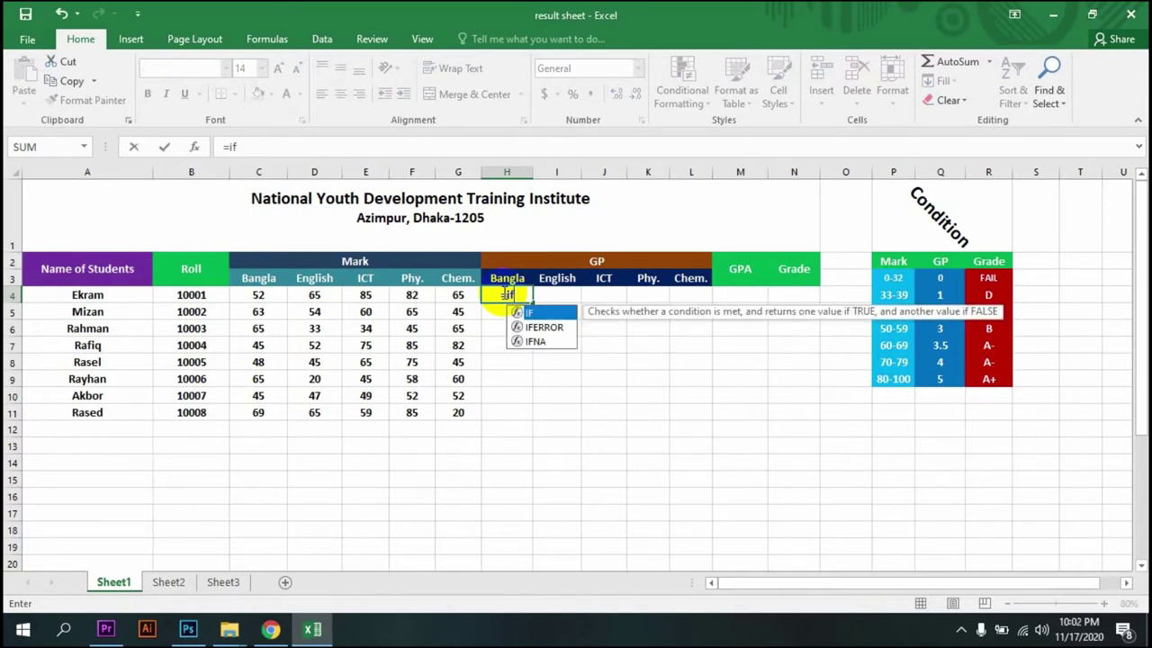
{"action": "type", "text": "("}
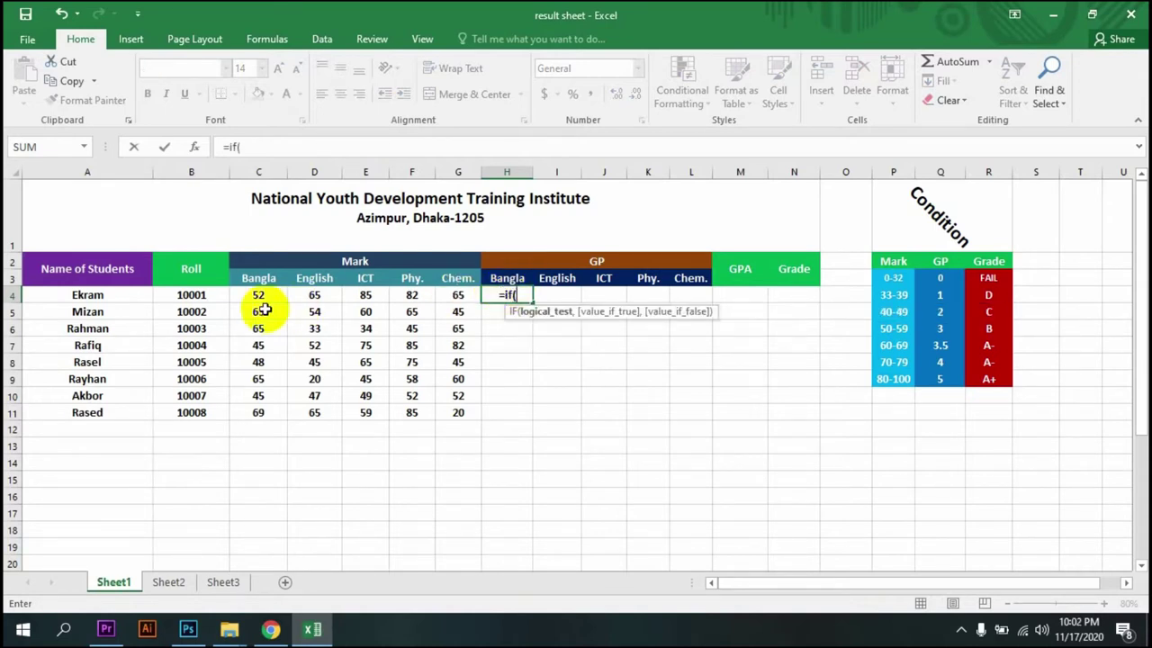
{"action": "left_click", "coordinate": [254, 300]}
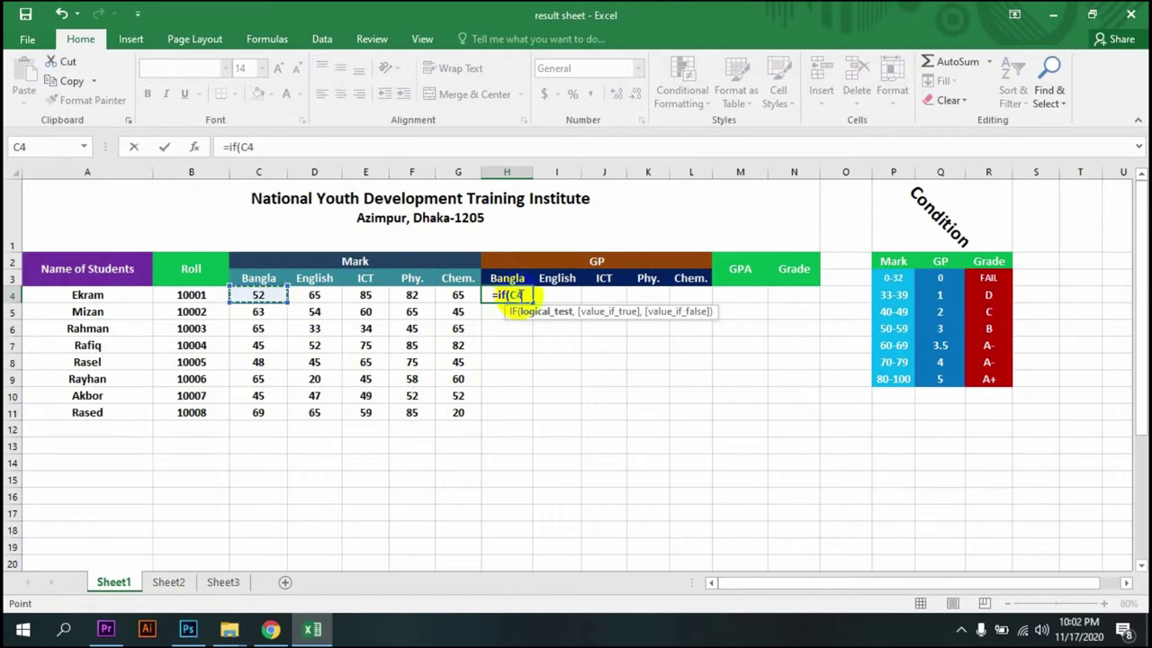
{"action": "type", "text": "<33"}
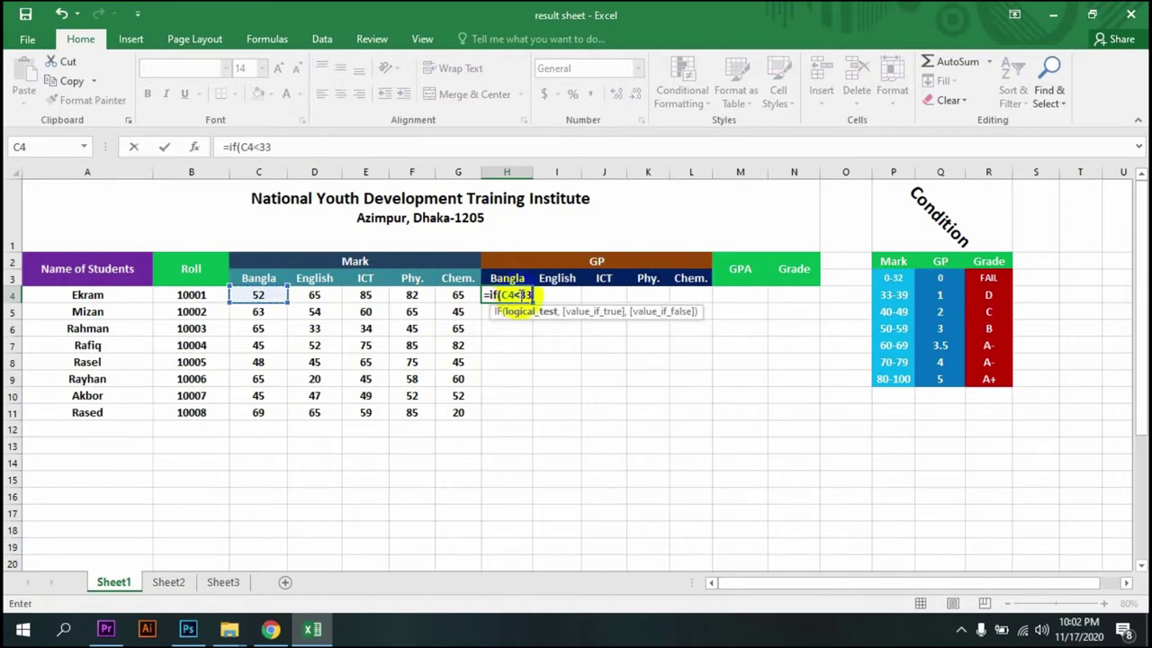
{"action": "type", "text": ",0,"}
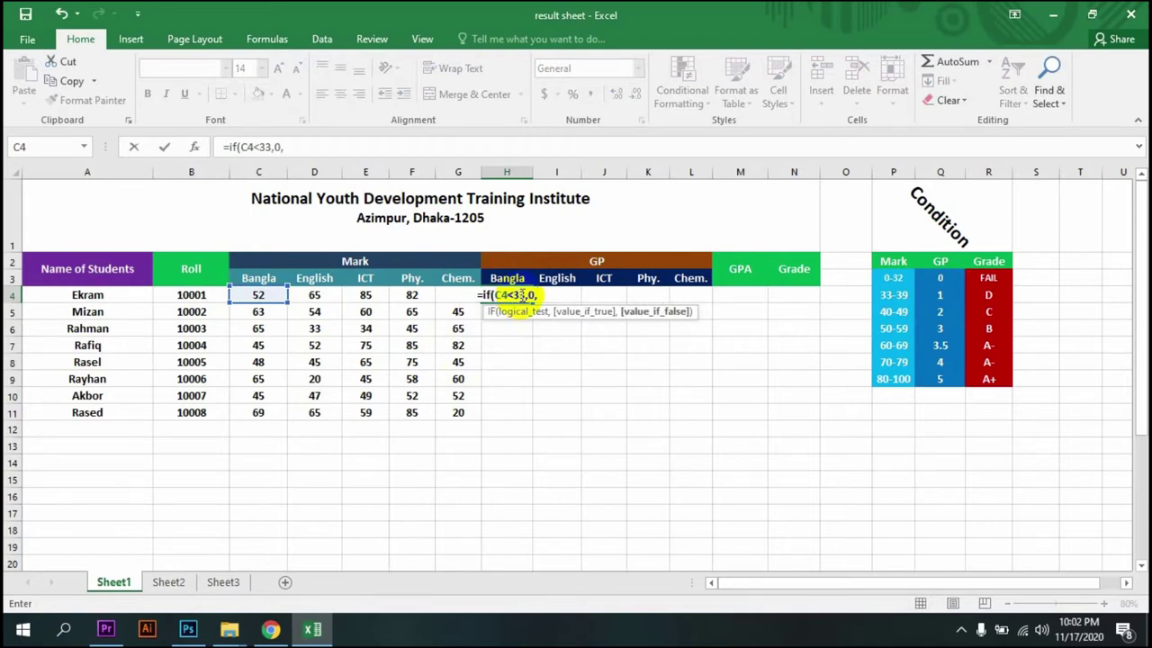
{"action": "left_click", "coordinate": [485, 294]}
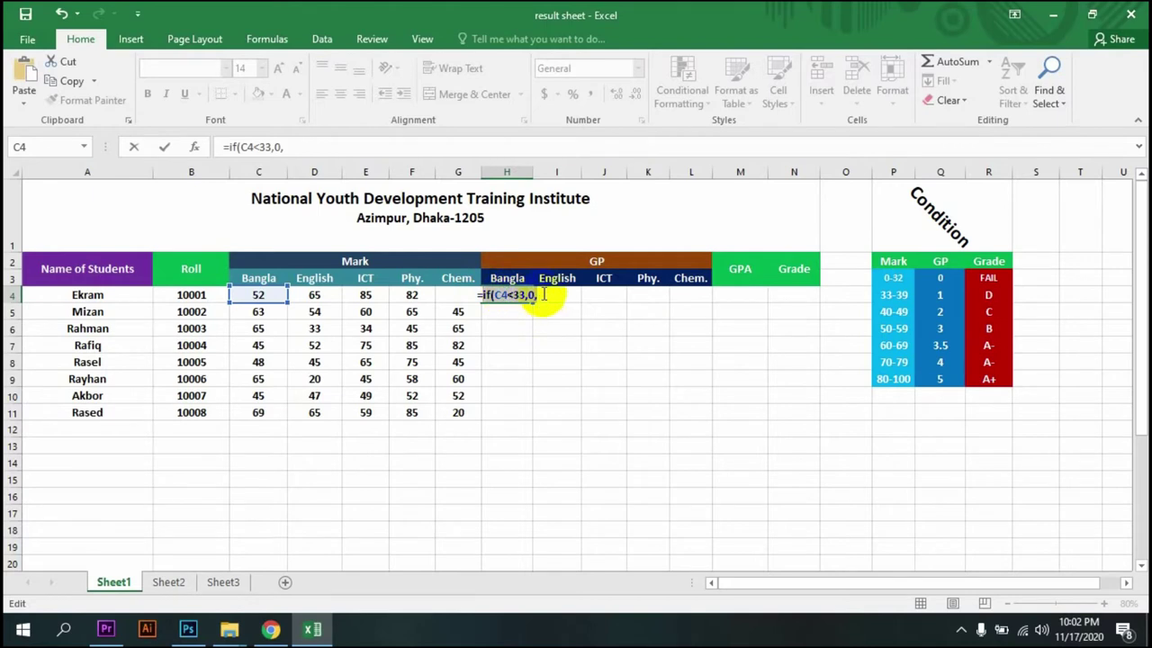
Paste a copy of the IF clause and make it the second band: C4<40 returns 1
{"action": "left_click", "coordinate": [540, 295]}
{"action": "key", "text": "ctrl+v"}
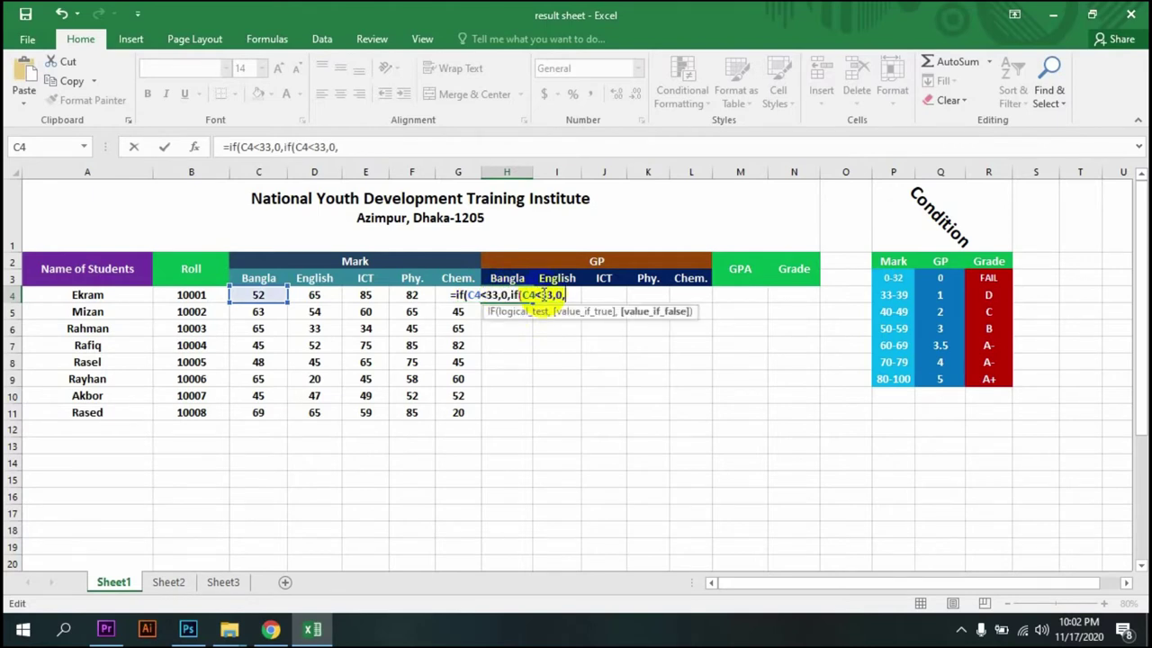
{"action": "left_click", "coordinate": [546, 295]}
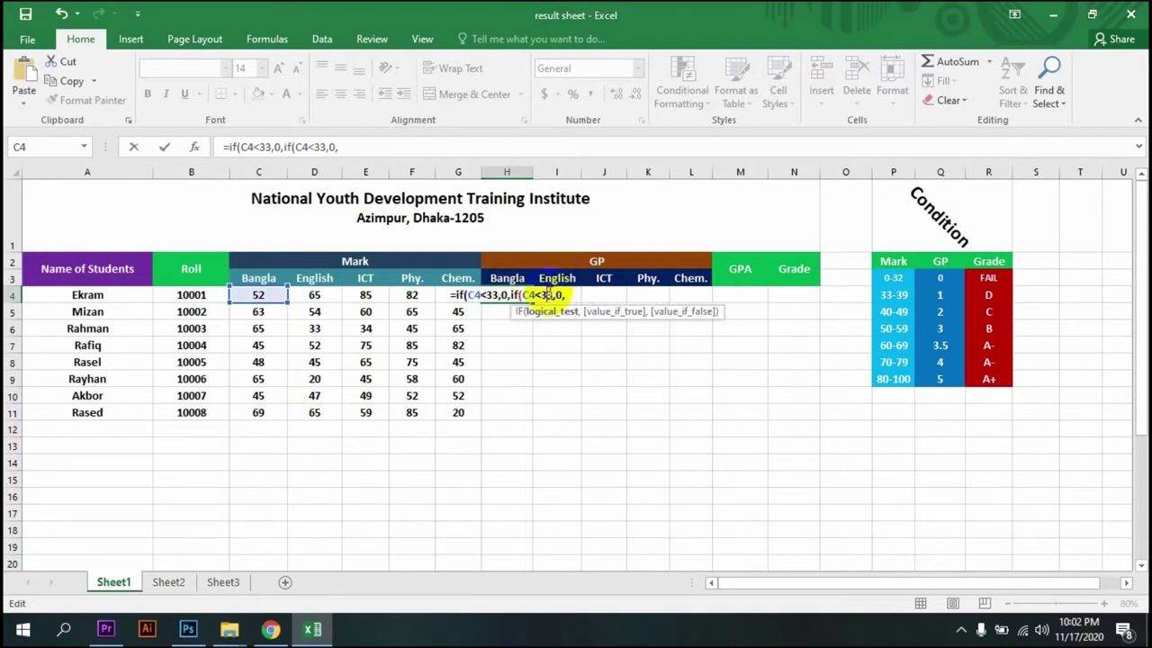
{"action": "key", "text": "BackSpace"}
{"action": "key", "text": "BackSpace"}
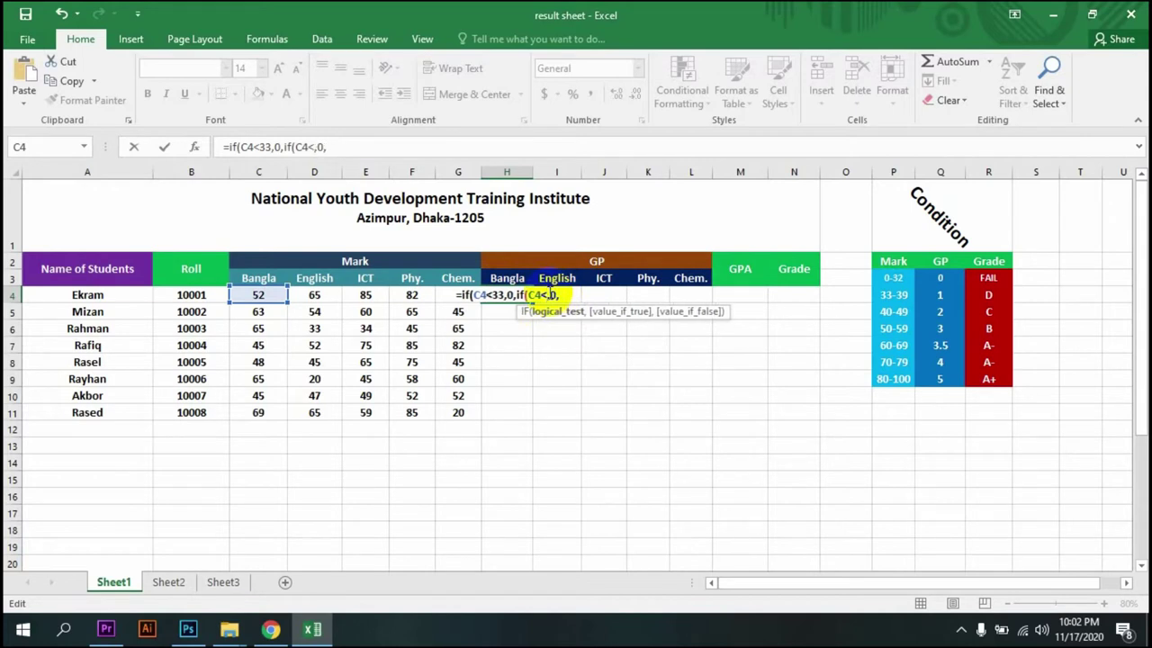
{"action": "type", "text": "40"}
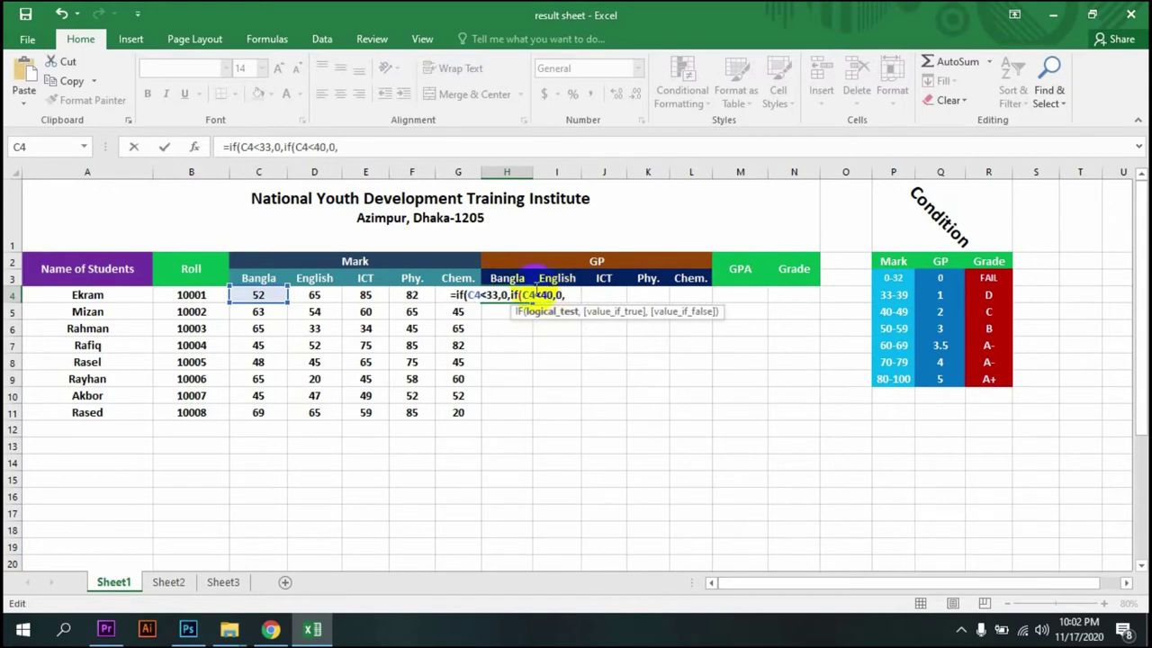
{"action": "left_click", "coordinate": [561, 295]}
{"action": "key", "text": "BackSpace"}
{"action": "type", "text": "1"}
{"action": "key", "text": "Right"}
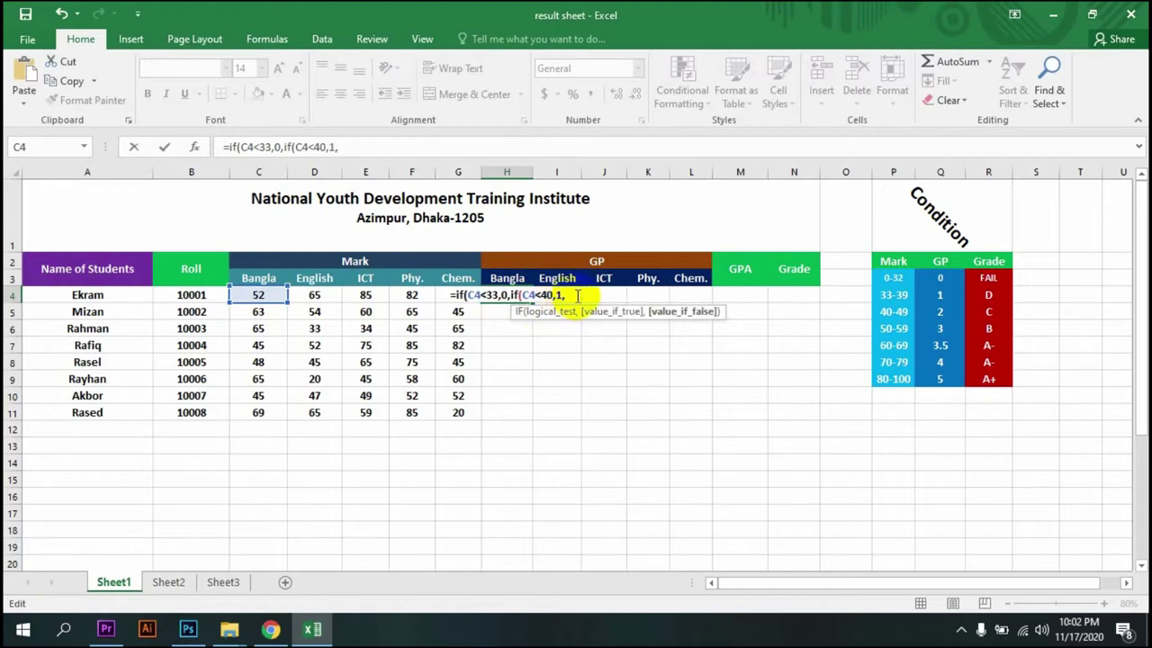
Add the next nested band: C4<50 returns 2
{"action": "key", "text": "ctrl+v"}
{"action": "left_click", "coordinate": [579, 295]}
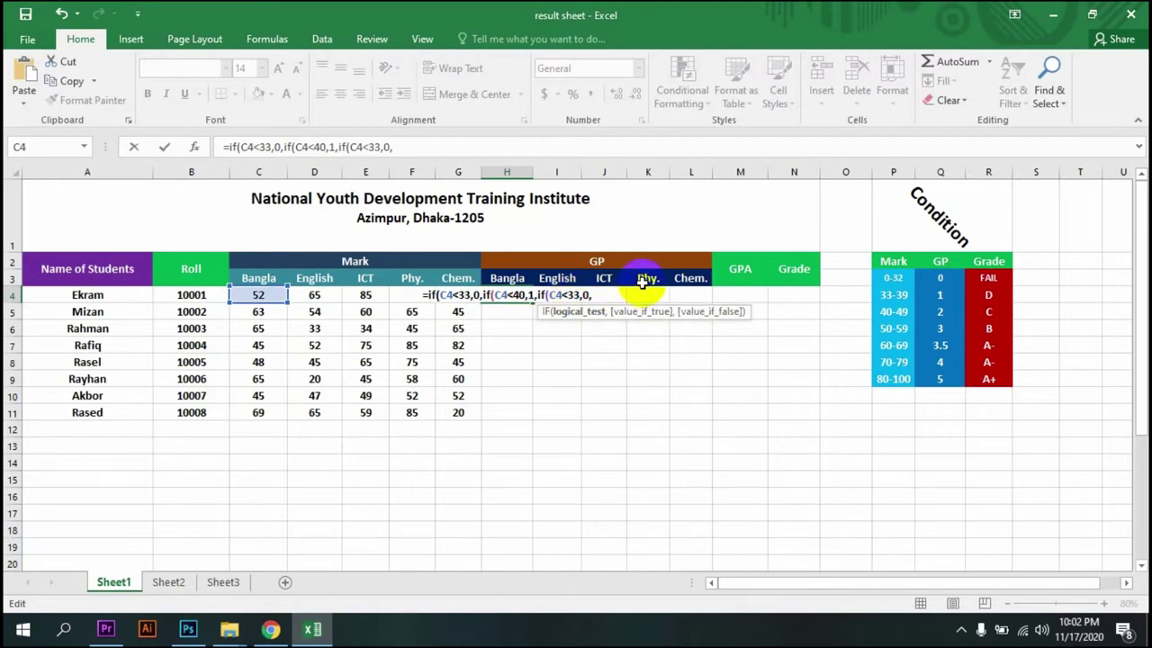
{"action": "key", "text": "BackSpace"}
{"action": "key", "text": "BackSpace"}
{"action": "type", "text": "50"}
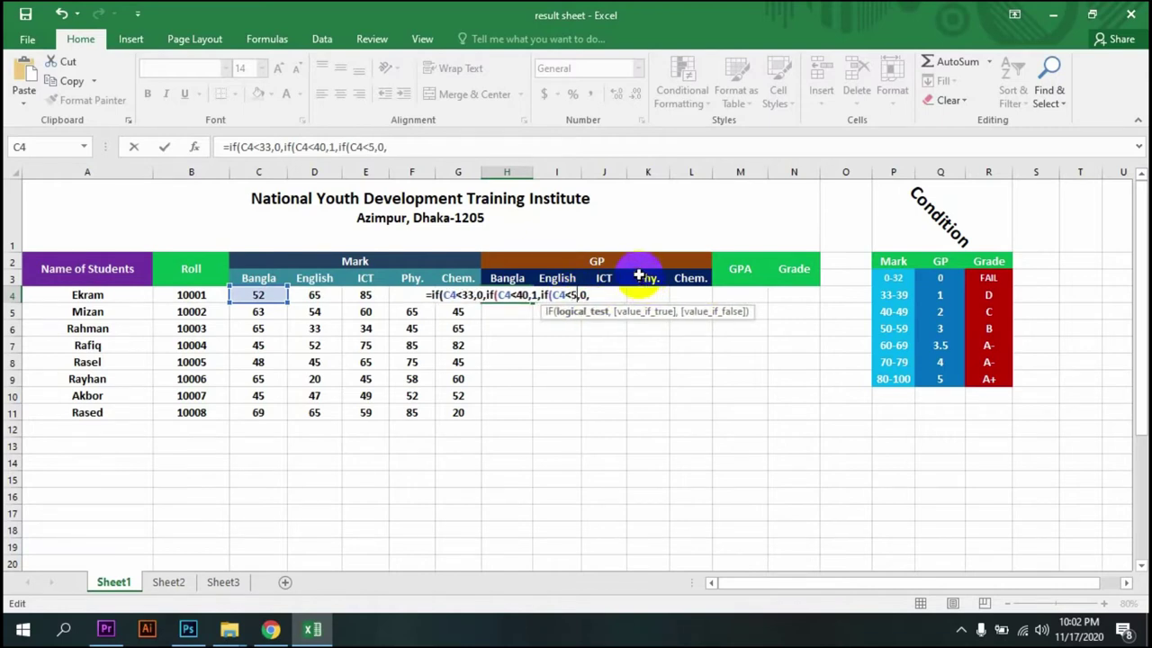
{"action": "left_click", "coordinate": [589, 295]}
{"action": "key", "text": "Delete"}
{"action": "key", "text": "Delete"}
{"action": "type", "text": "2,"}
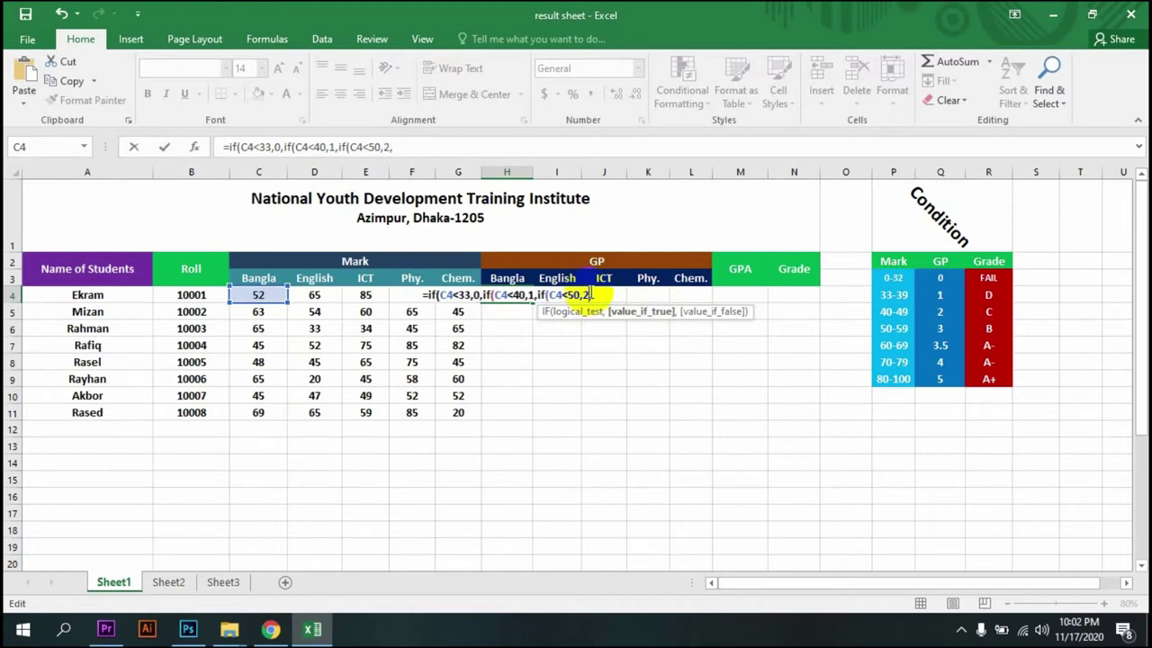
Add the nested band C4<60 returning 3
{"action": "key", "text": "ctrl+v"}
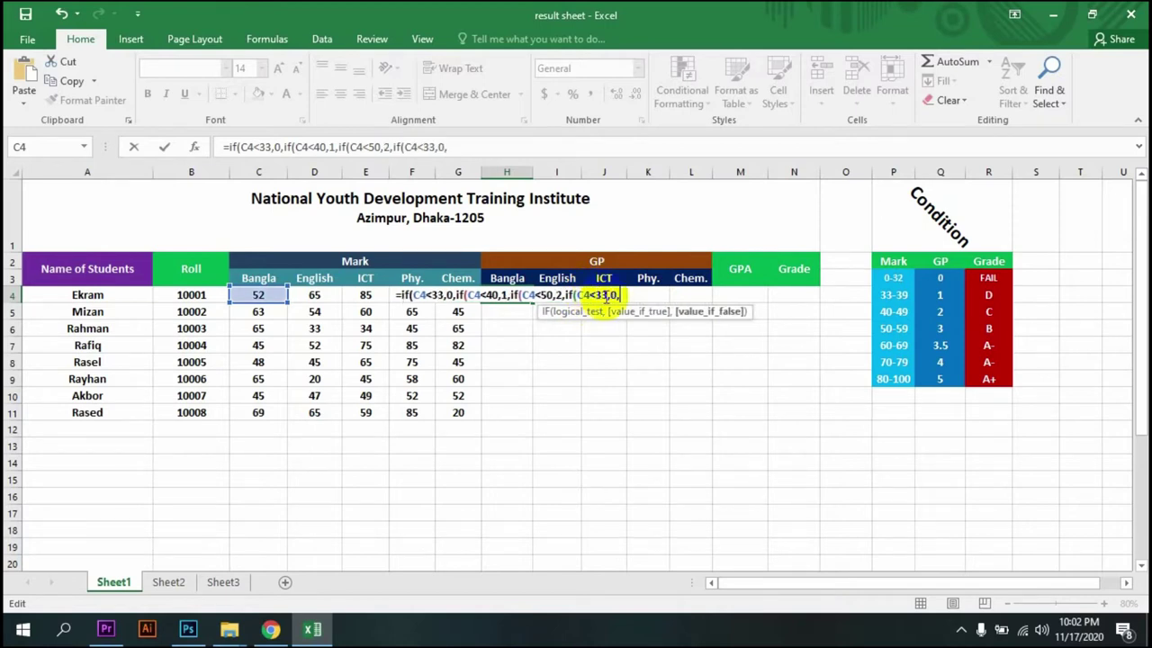
{"action": "left_click", "coordinate": [602, 295]}
{"action": "key", "text": "BackSpace"}
{"action": "key", "text": "BackSpace"}
{"action": "type", "text": "60"}
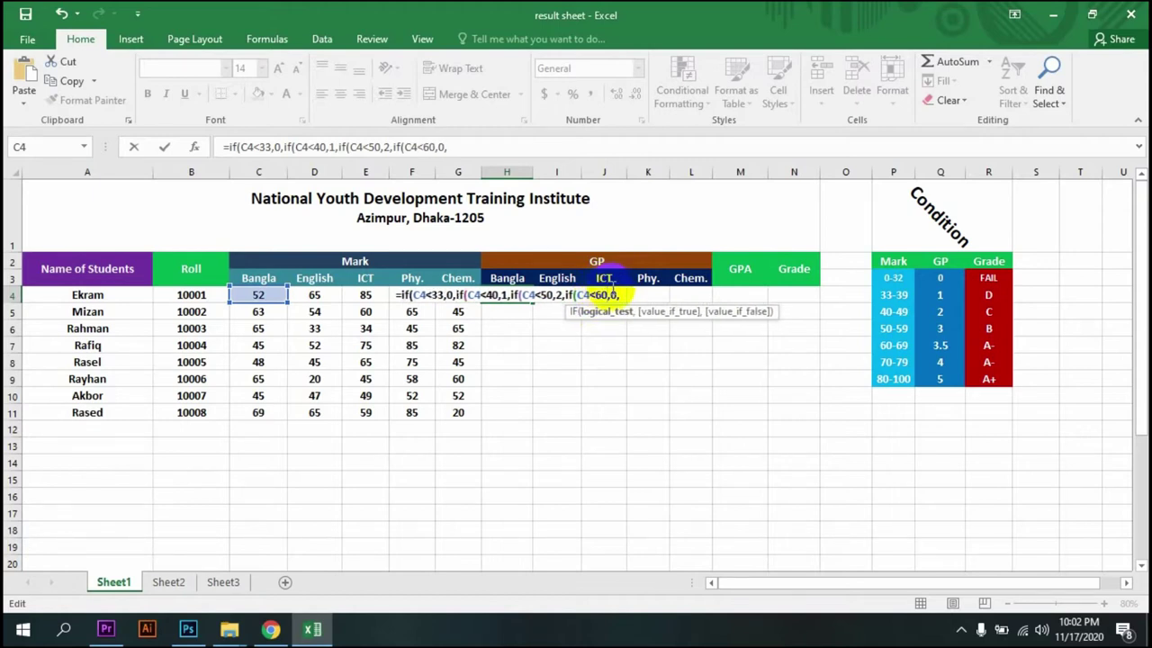
{"action": "left_click", "coordinate": [612, 295]}
{"action": "key", "text": "BackSpace"}
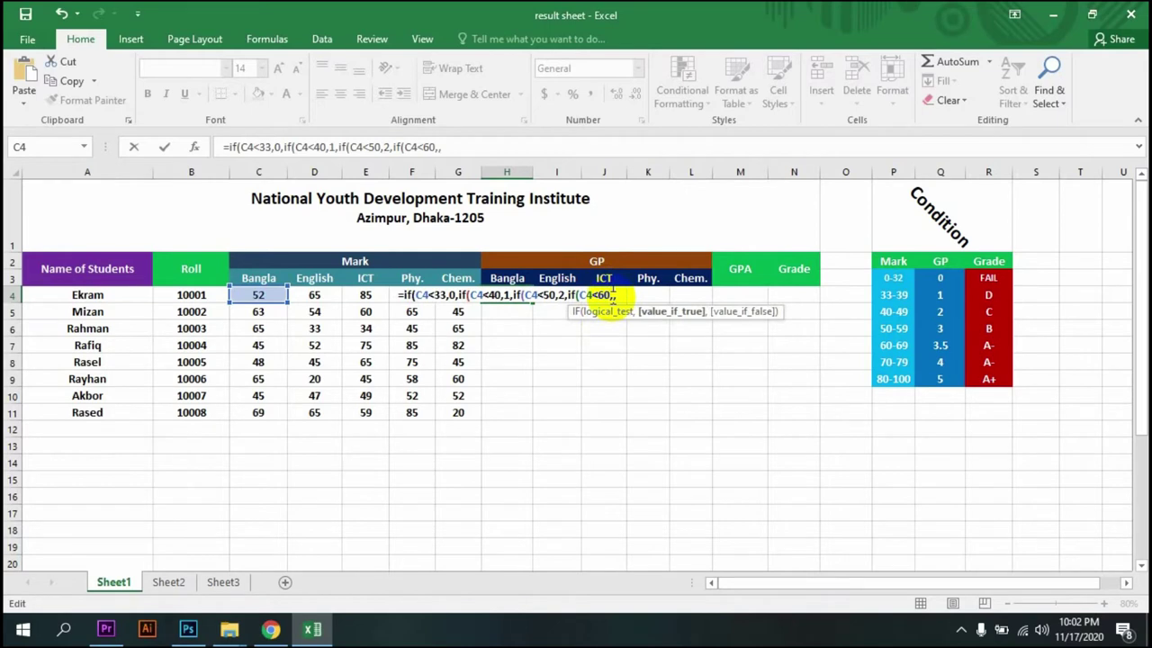
{"action": "type", "text": "3"}
{"action": "left_click", "coordinate": [618, 296]}
Add the nested band C4<70 returning 3.5
{"action": "type", "text": "if(C4<33,0,"}
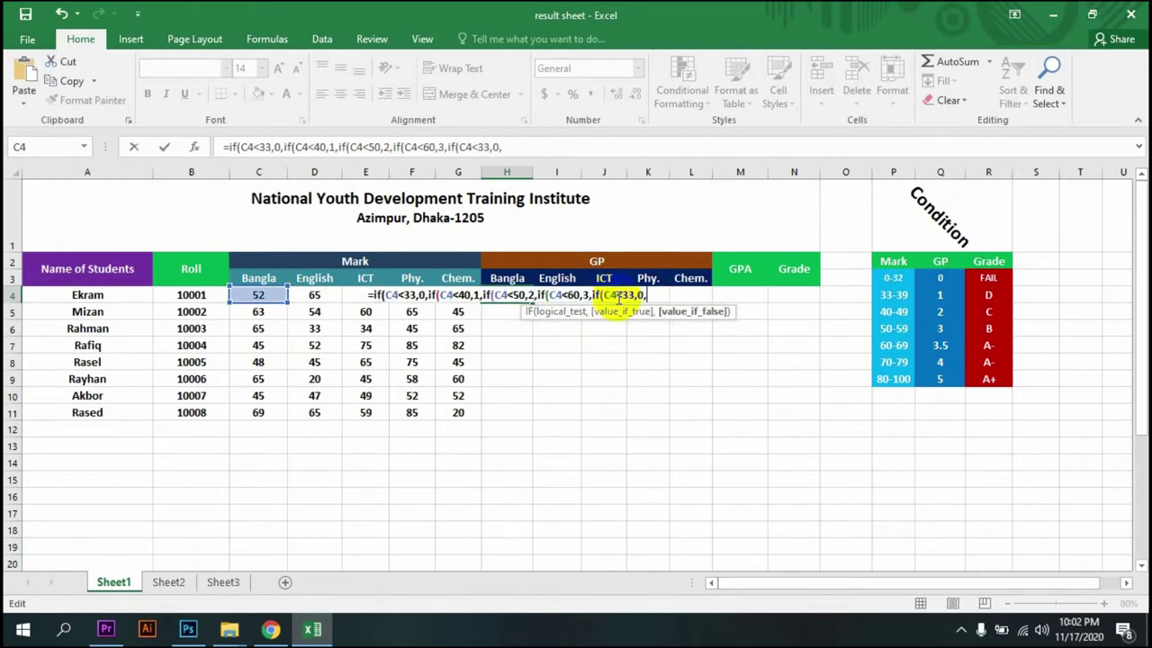
{"action": "left_click", "coordinate": [629, 295]}
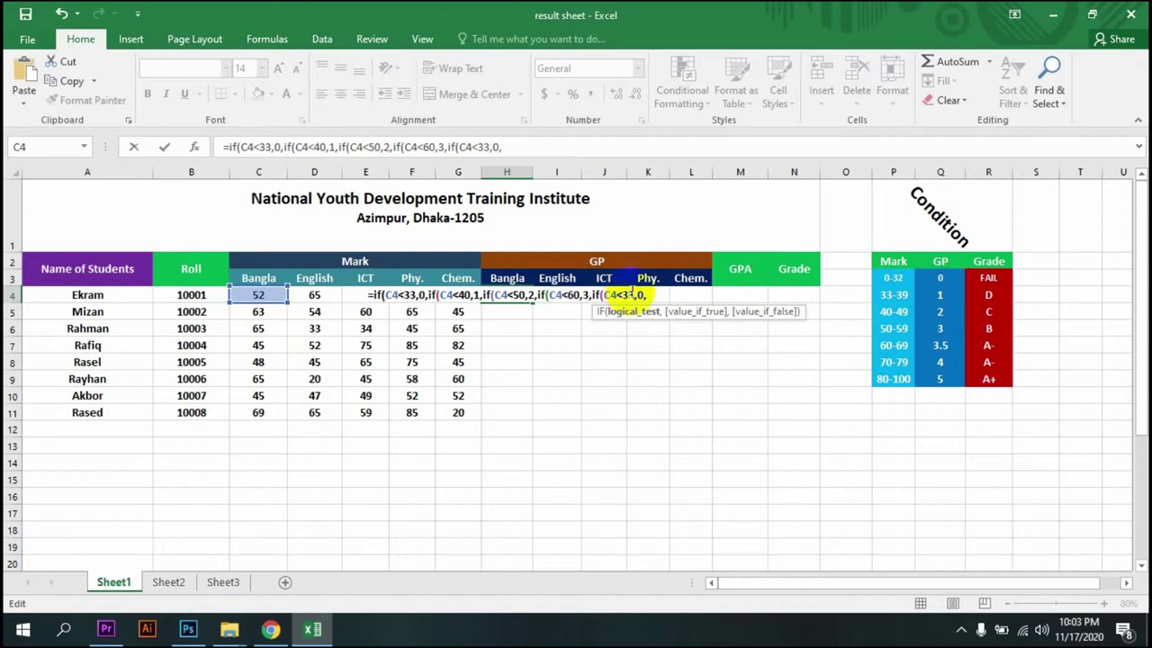
{"action": "key", "text": "BackSpace"}
{"action": "key", "text": "BackSpace"}
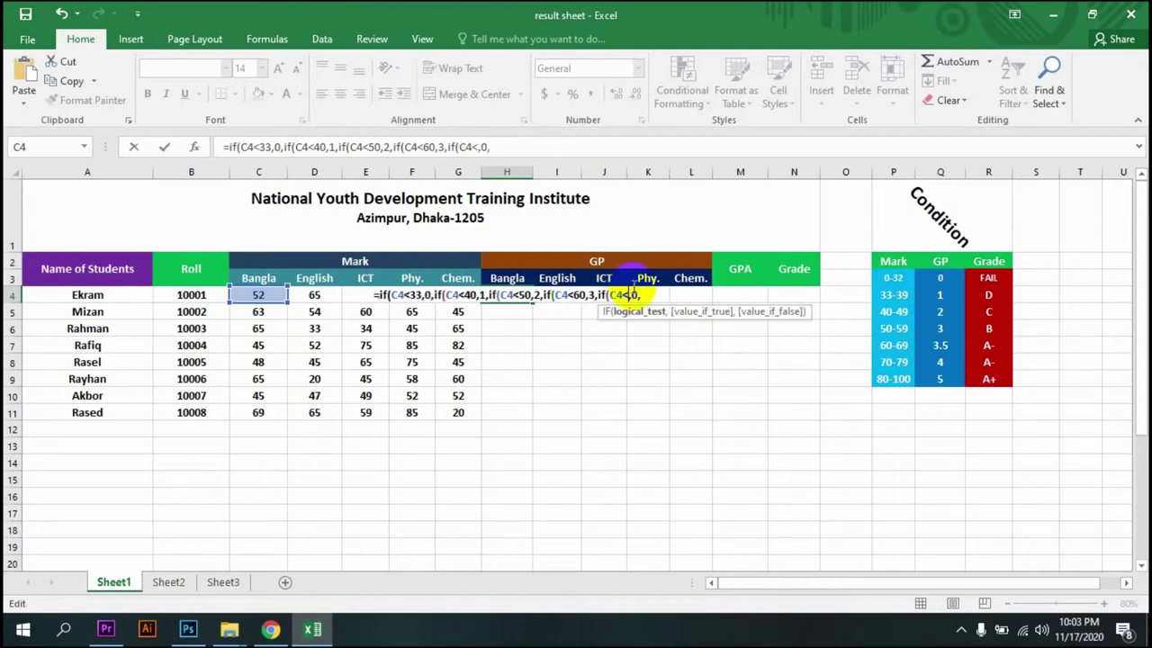
{"action": "type", "text": "70"}
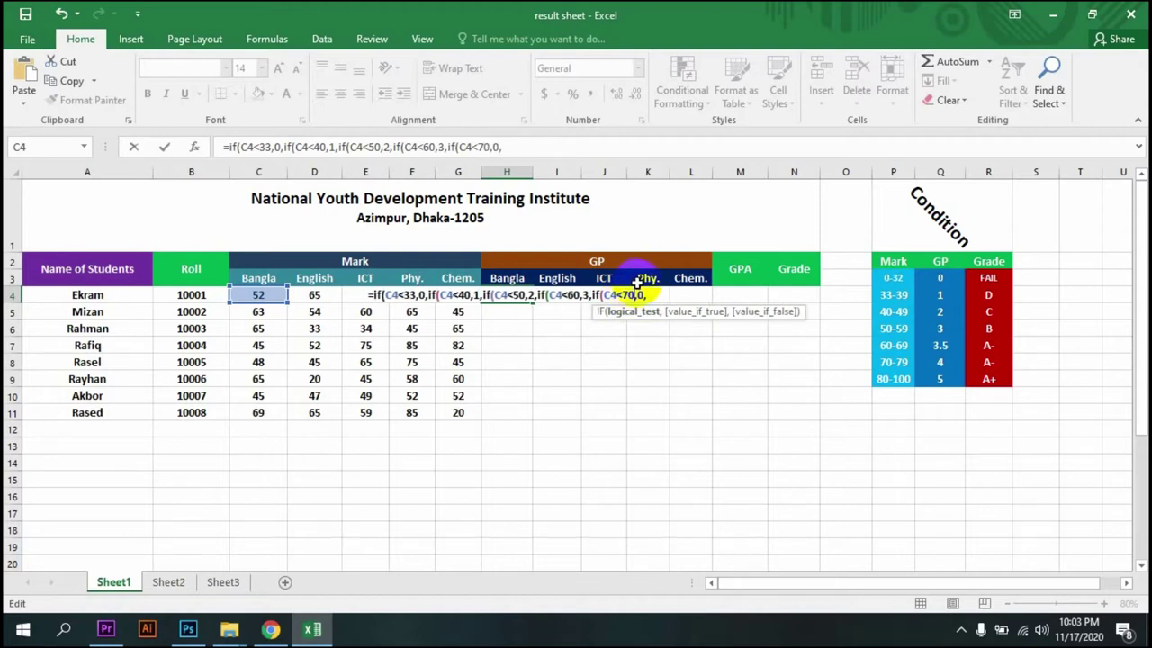
{"action": "left_click", "coordinate": [640, 294]}
{"action": "key", "text": "Delete"}
{"action": "type", "text": "3.5"}
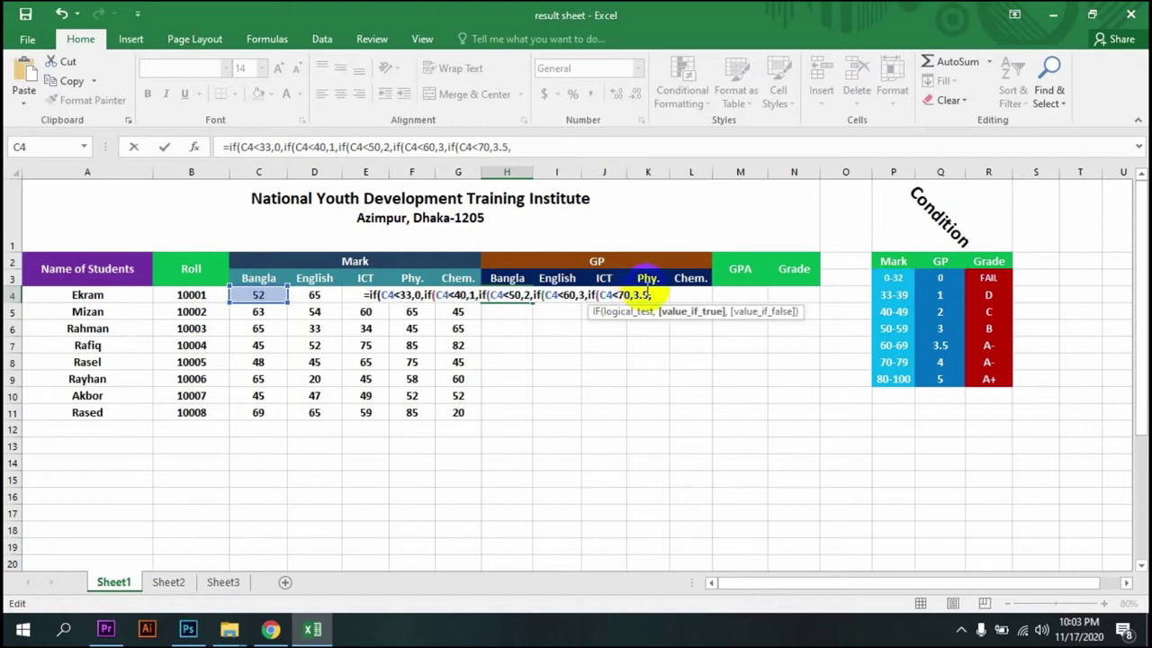
{"action": "left_click", "coordinate": [654, 294]}
Add the nested band C4<80 returning 4
{"action": "type", "text": "if(C4<33,0,"}
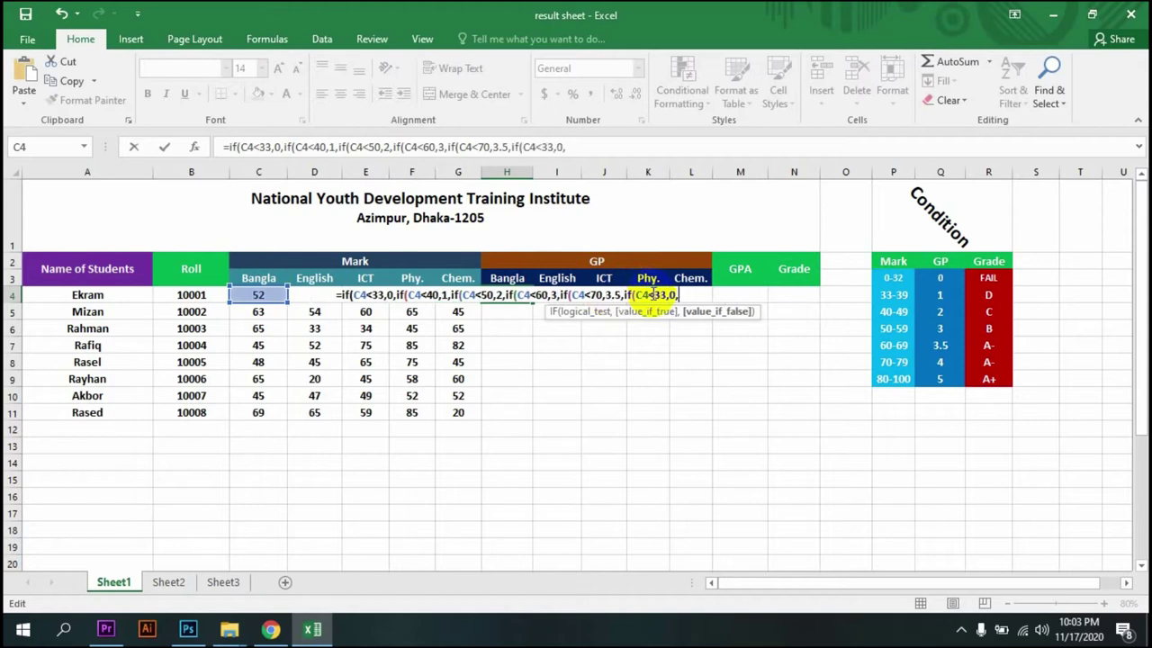
{"action": "left_click", "coordinate": [659, 294]}
{"action": "key", "text": "BackSpace"}
{"action": "key", "text": "BackSpace"}
{"action": "type", "text": "80"}
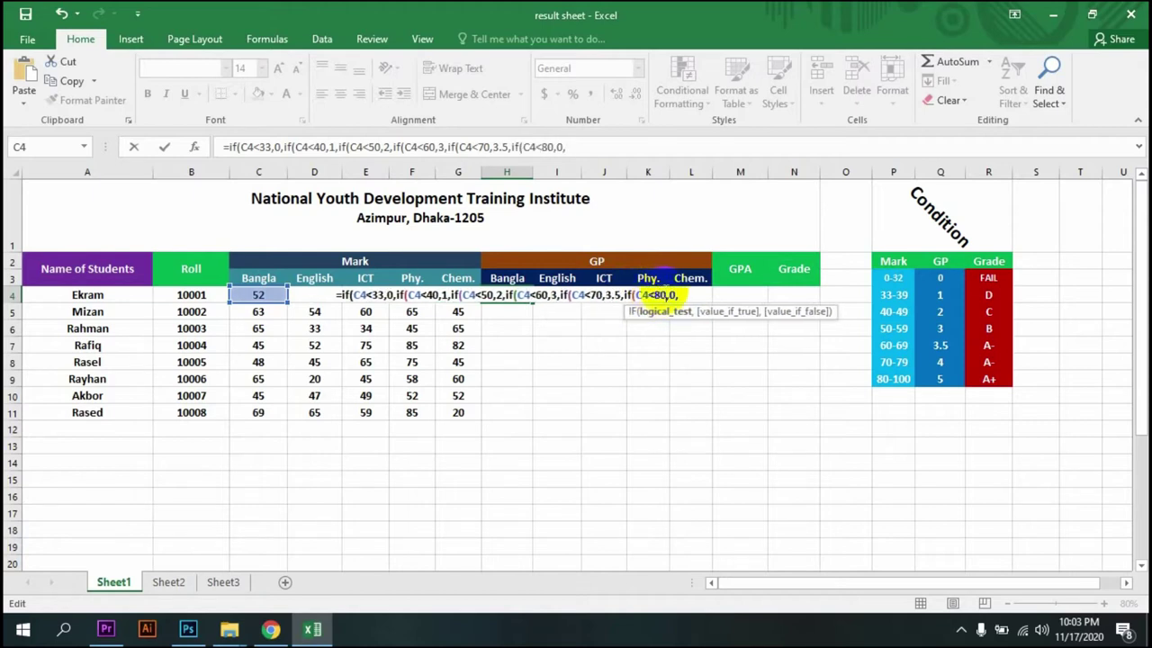
{"action": "left_click", "coordinate": [670, 294]}
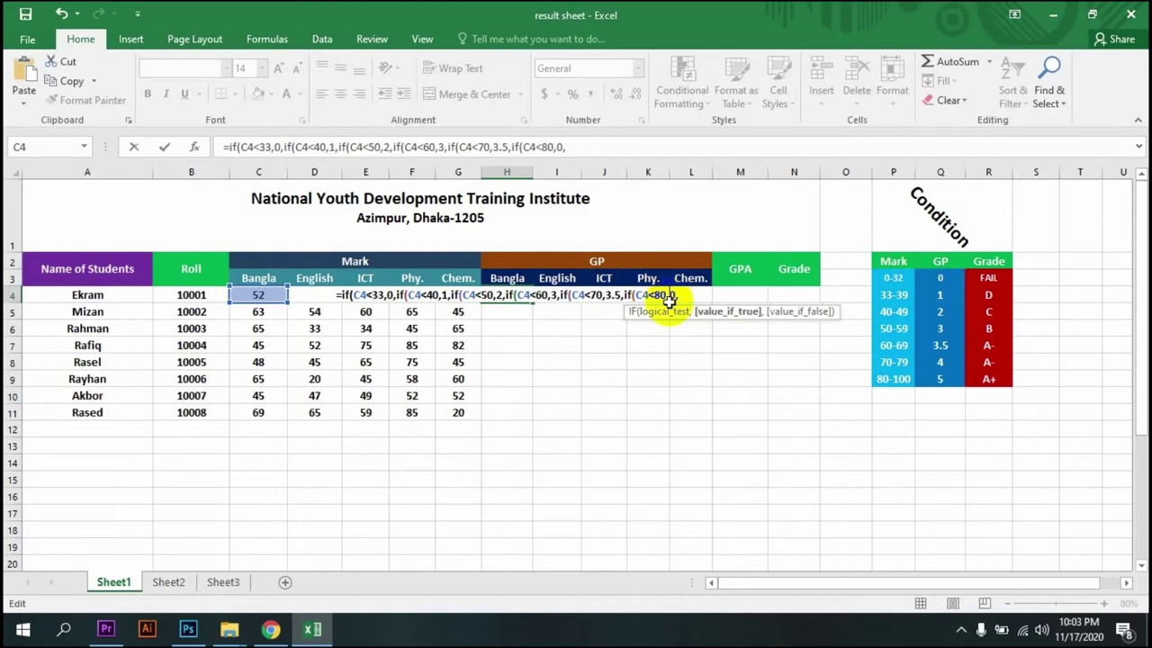
{"action": "key", "text": "Delete"}
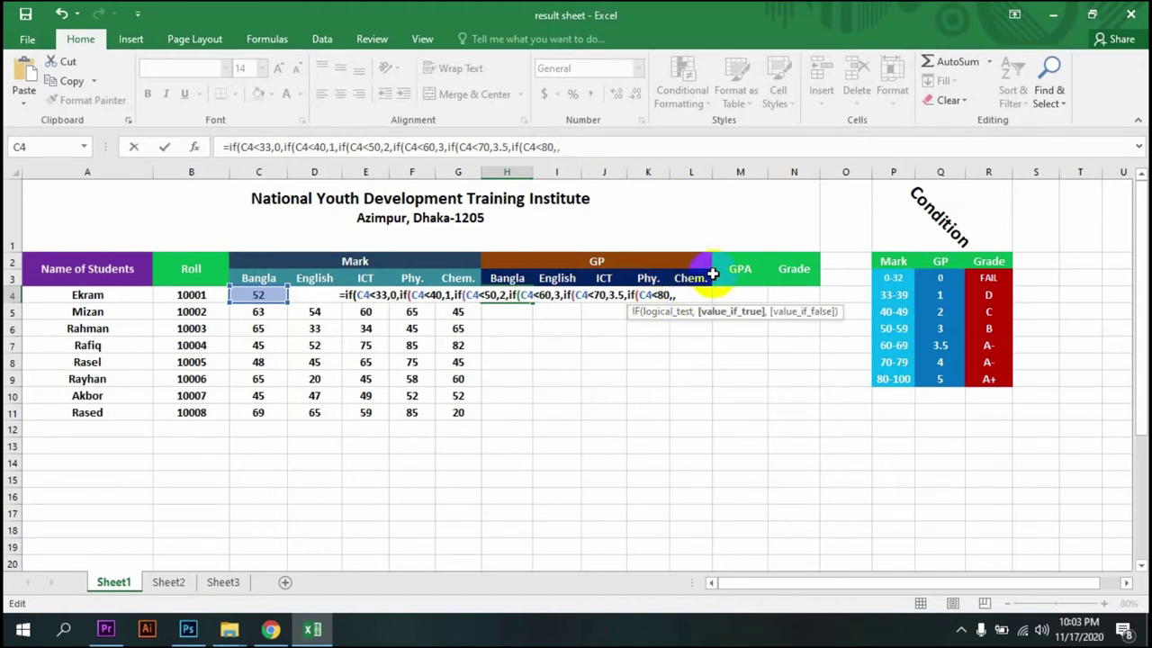
{"action": "type", "text": "4"}
{"action": "left_click", "coordinate": [691, 294]}
Add the top band C4<=100 returning 5 and remove the extra trailing comma
{"action": "type", "text": "if(C4<33,0,"}
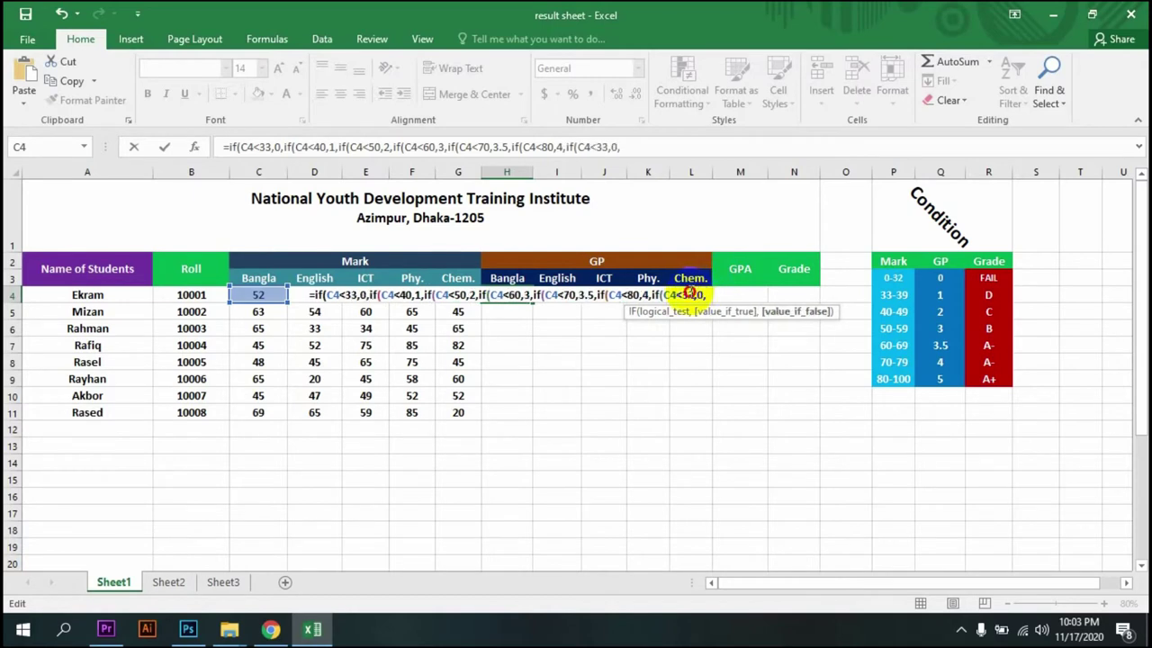
{"action": "left_click", "coordinate": [692, 294]}
{"action": "key", "text": "BackSpace"}
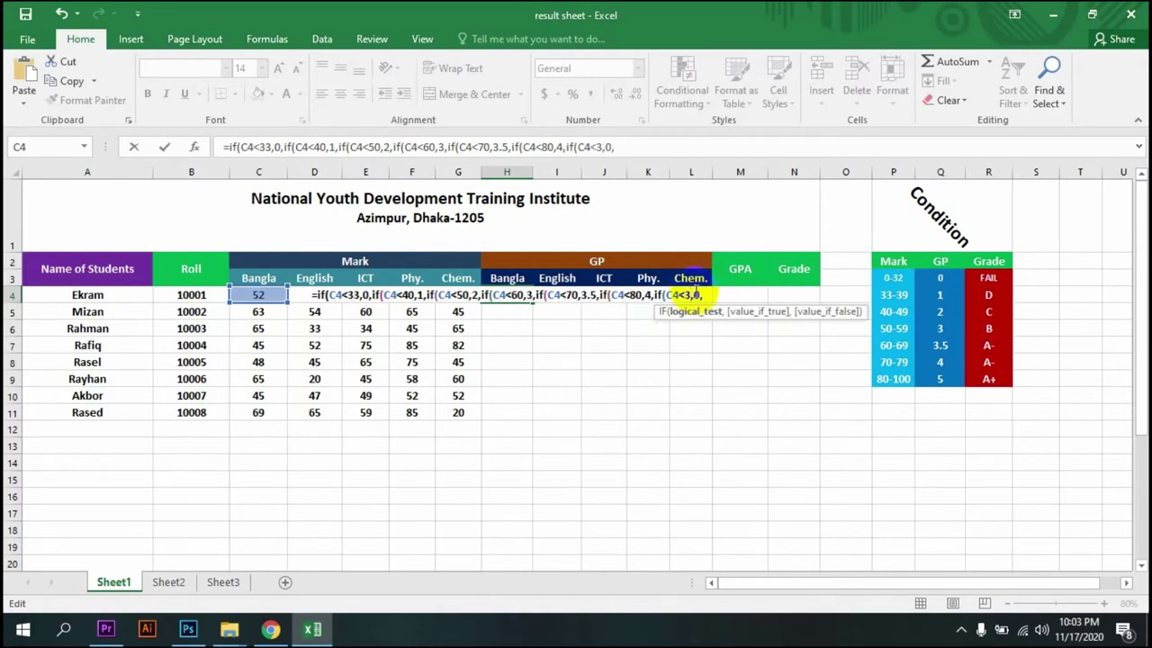
{"action": "key", "text": "BackSpace"}
{"action": "type", "text": "=100"}
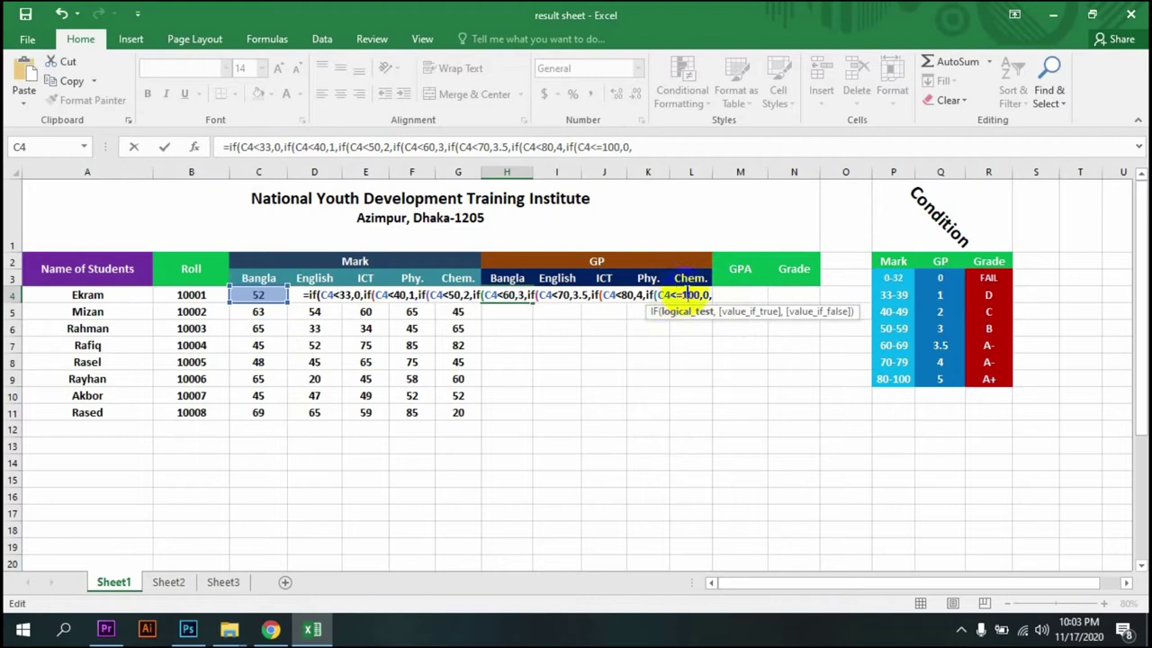
{"action": "left_click", "coordinate": [689, 295]}
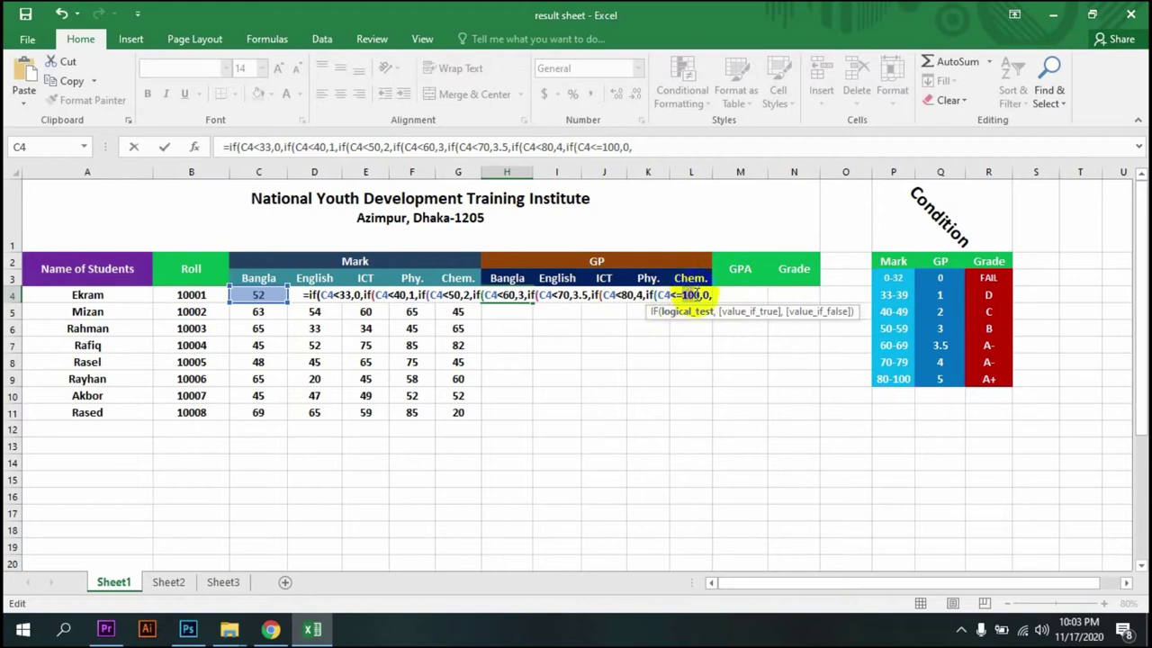
{"action": "left_click", "coordinate": [707, 294]}
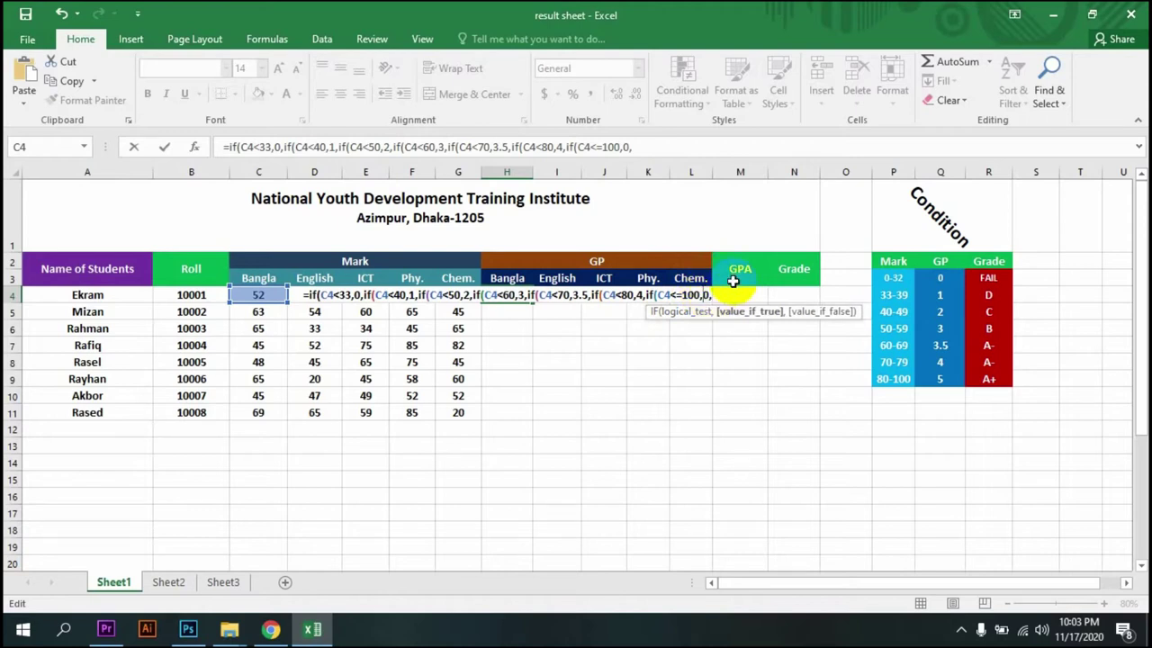
{"action": "key", "text": "BackSpace"}
{"action": "type", "text": "5"}
{"action": "key", "text": "BackSpace"}
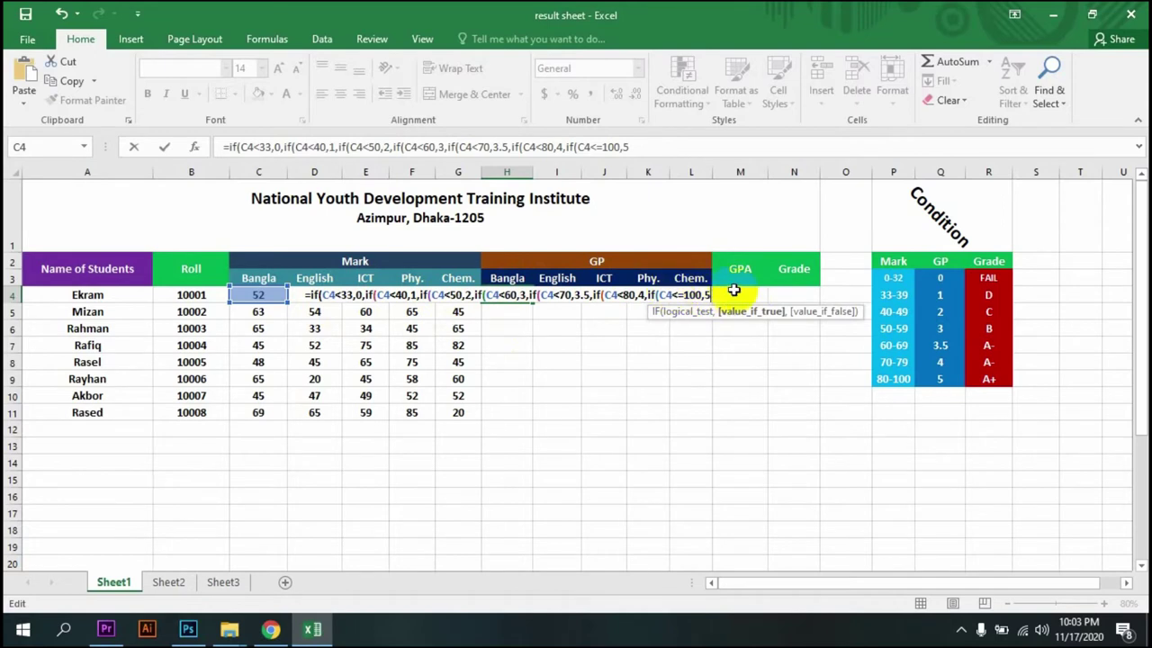
Check the formula's start, then close all the nested IFs with parentheses
{"action": "left_click", "coordinate": [685, 279]}
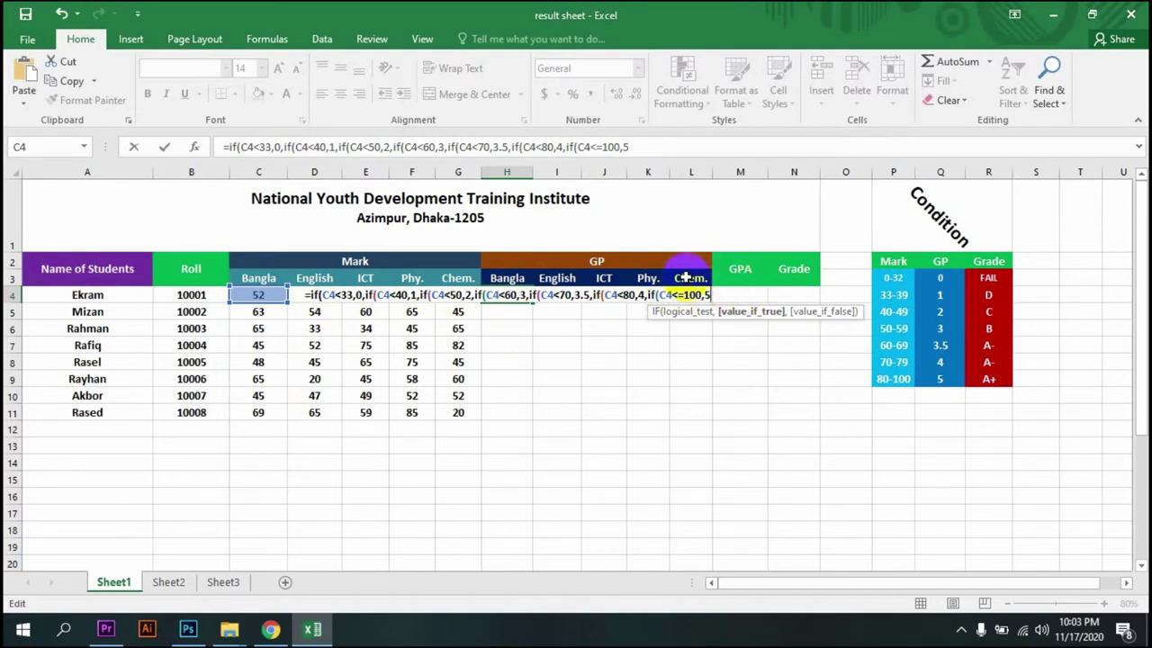
{"action": "left_click", "coordinate": [317, 294]}
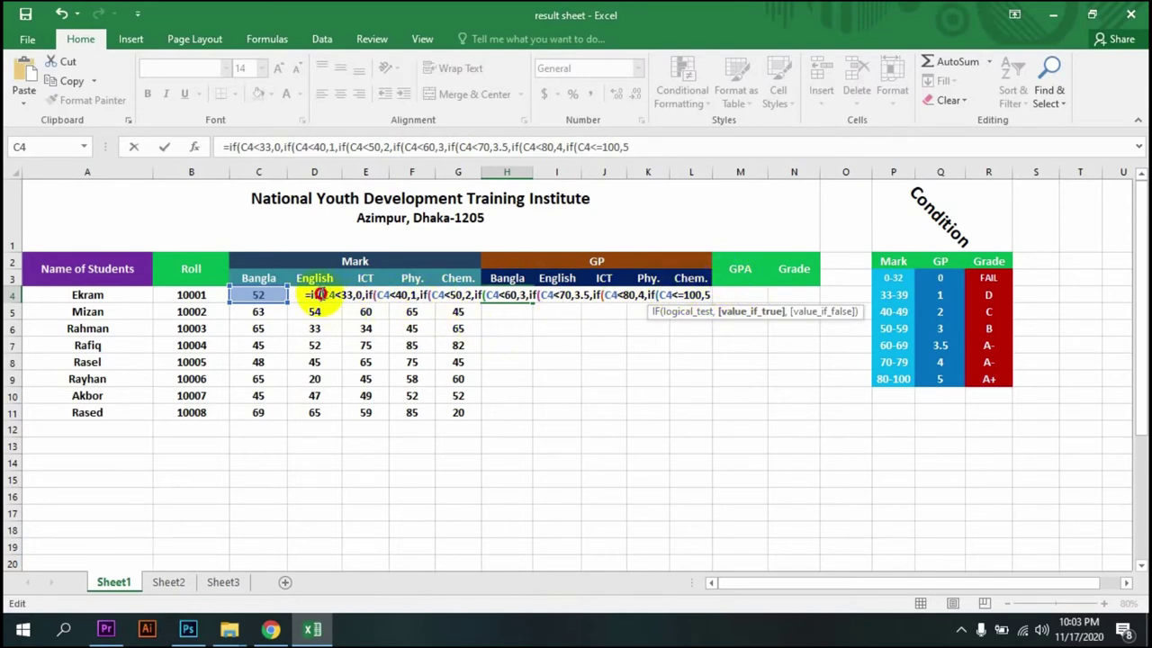
{"action": "left_click", "coordinate": [316, 294]}
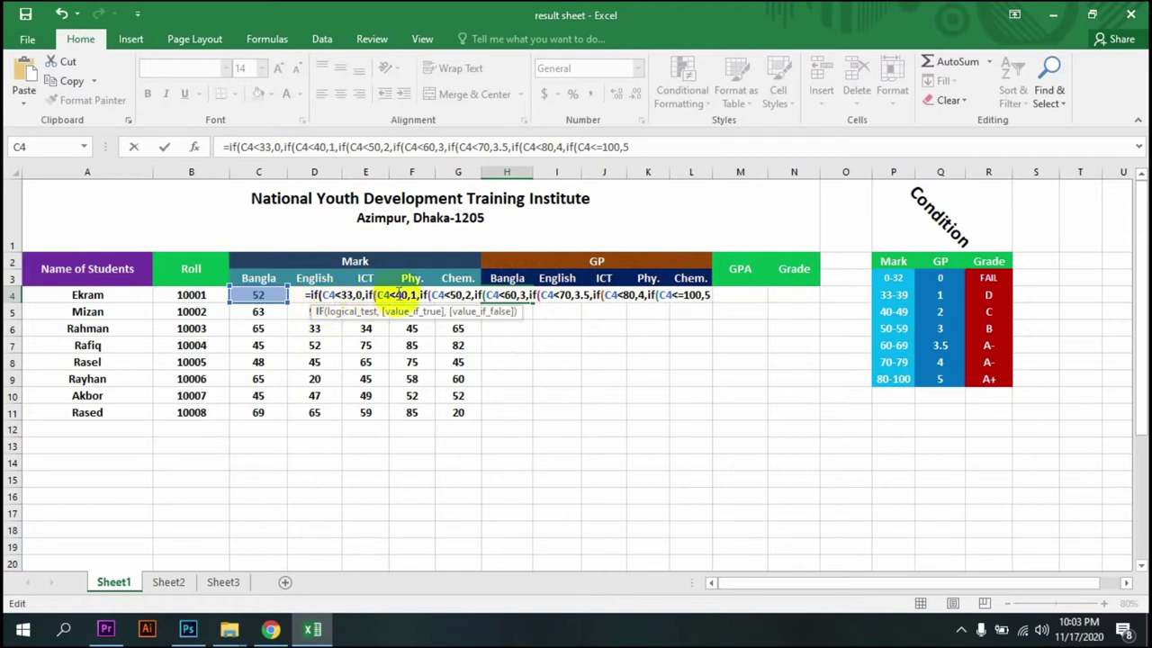
{"action": "left_click", "coordinate": [709, 294]}
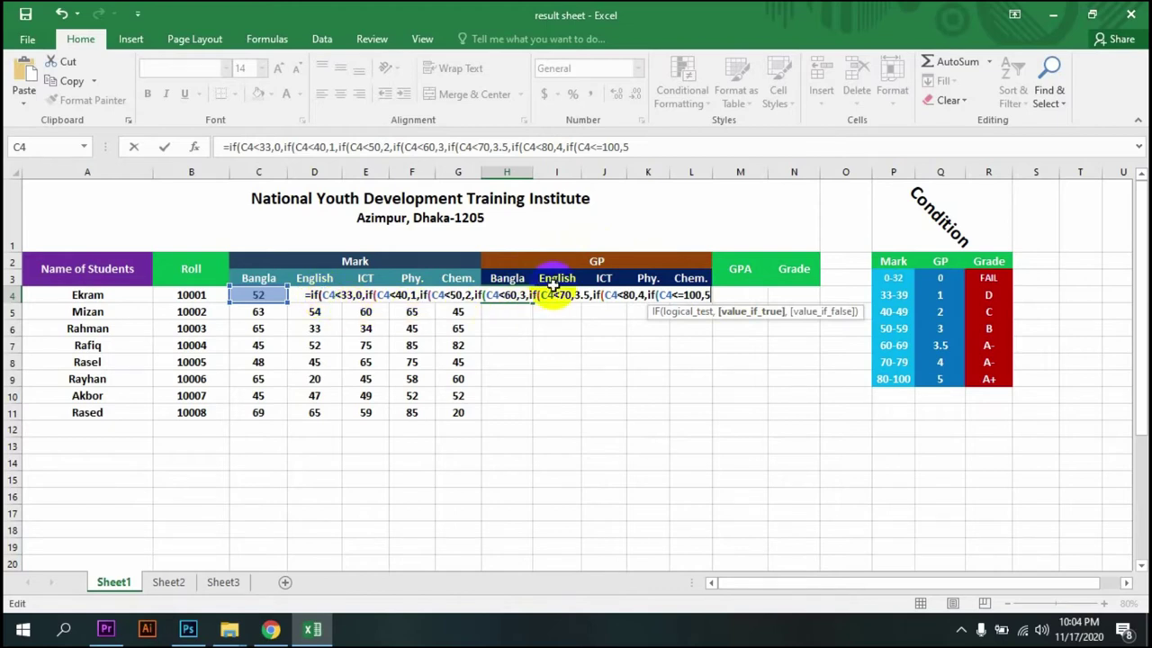
{"action": "type", "text": "))))))"}
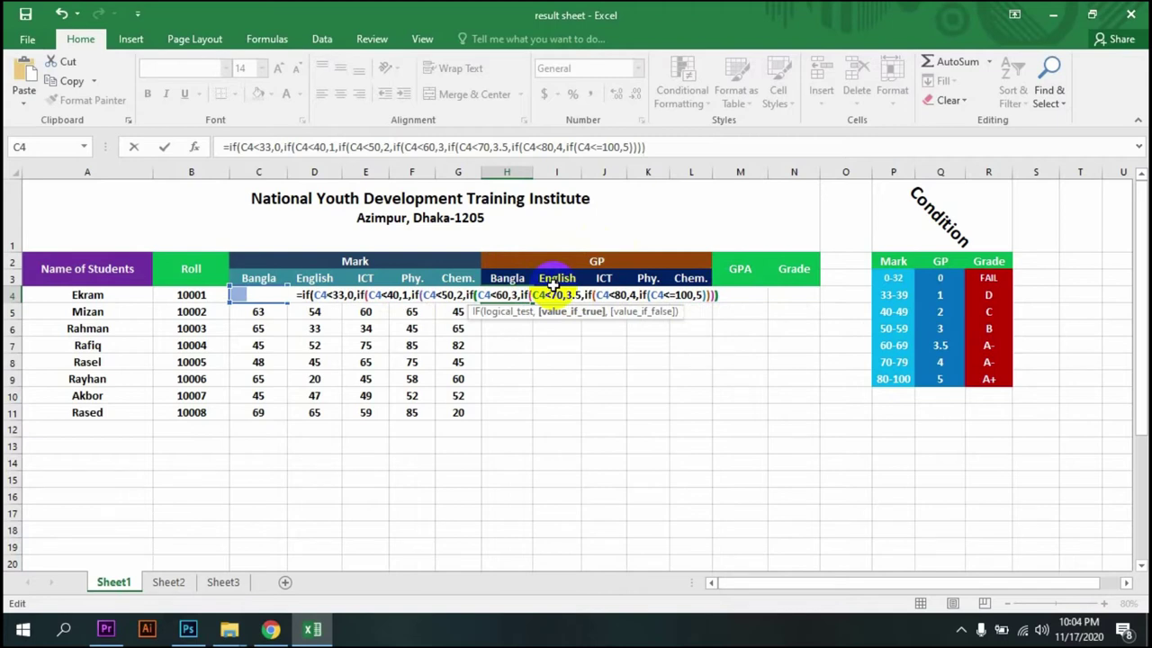
{"action": "type", "text": "))"}
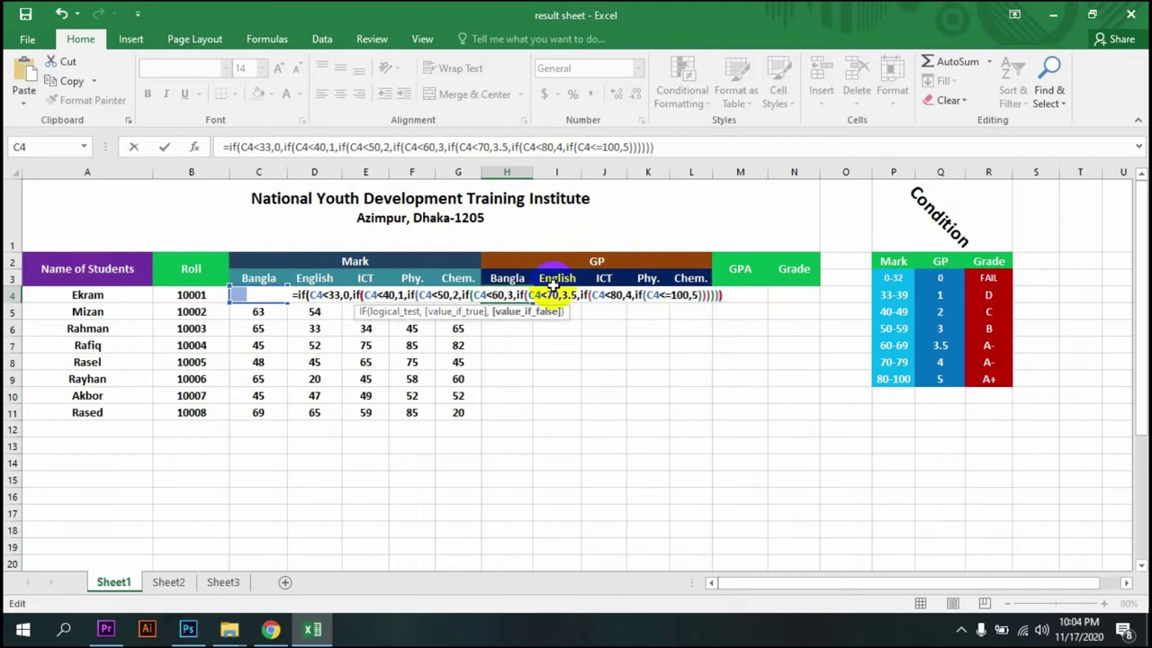
{"action": "type", "text": "))"}
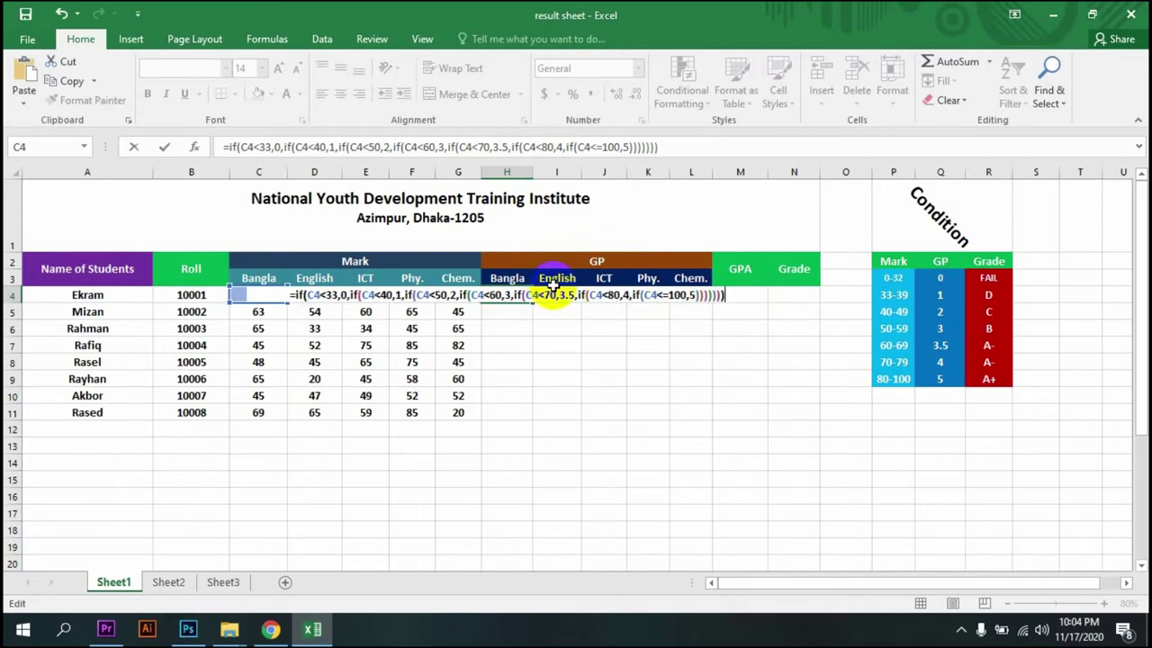
Confirm H4's GP formula and fill it down to row 11 and across to the Chem. column L
{"action": "key", "text": "Return"}
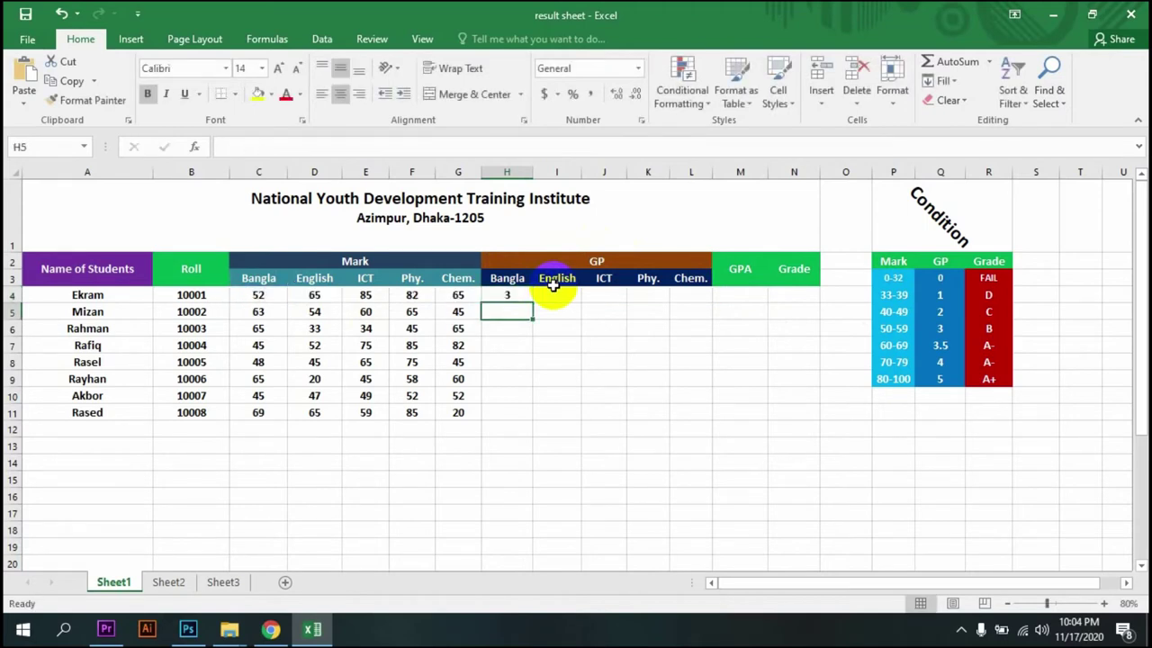
{"action": "left_click", "coordinate": [509, 296]}
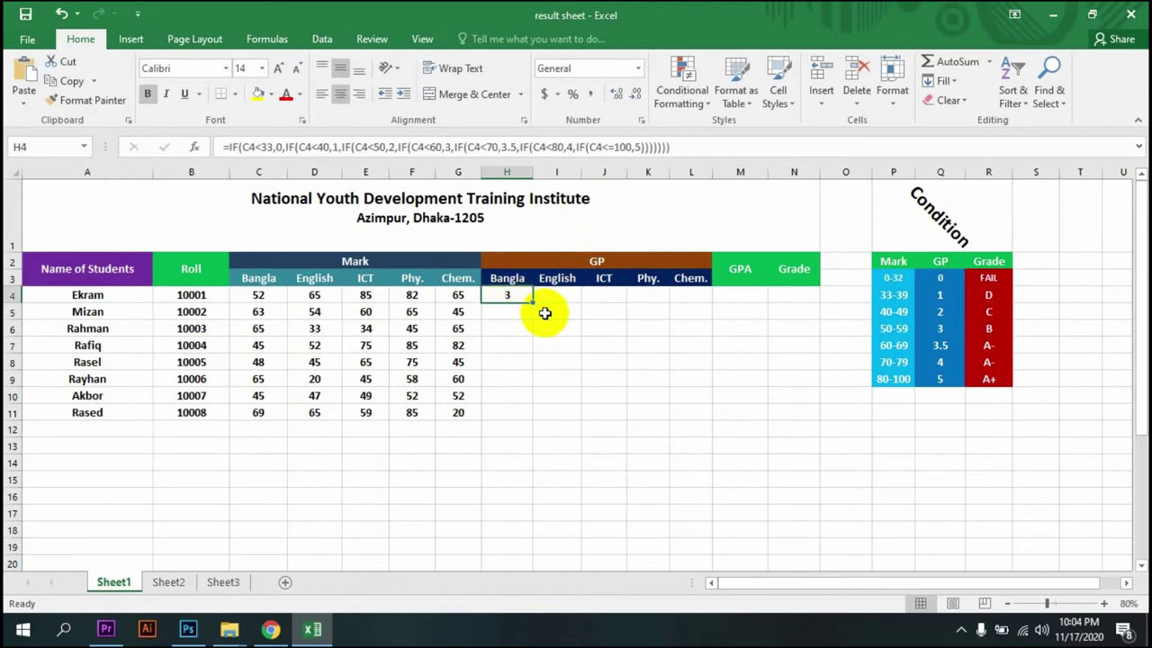
{"action": "left_click", "coordinate": [548, 313]}
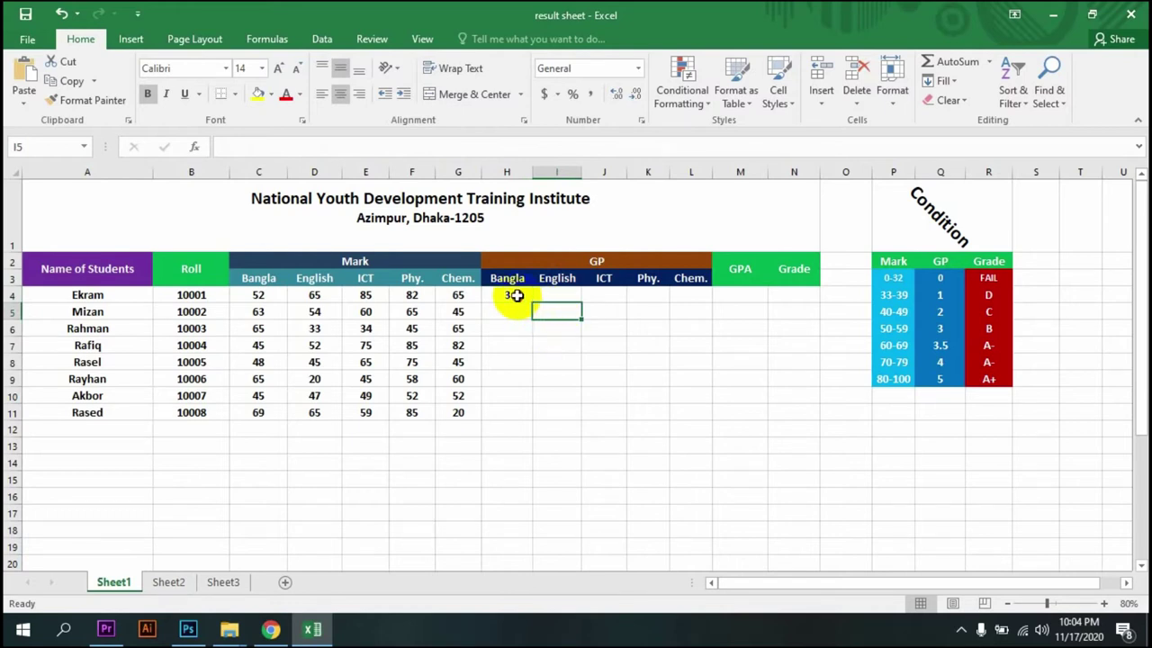
{"action": "left_click", "coordinate": [516, 295]}
{"action": "left_click_drag", "start_coordinate": [530, 301], "coordinate": [535, 421]}
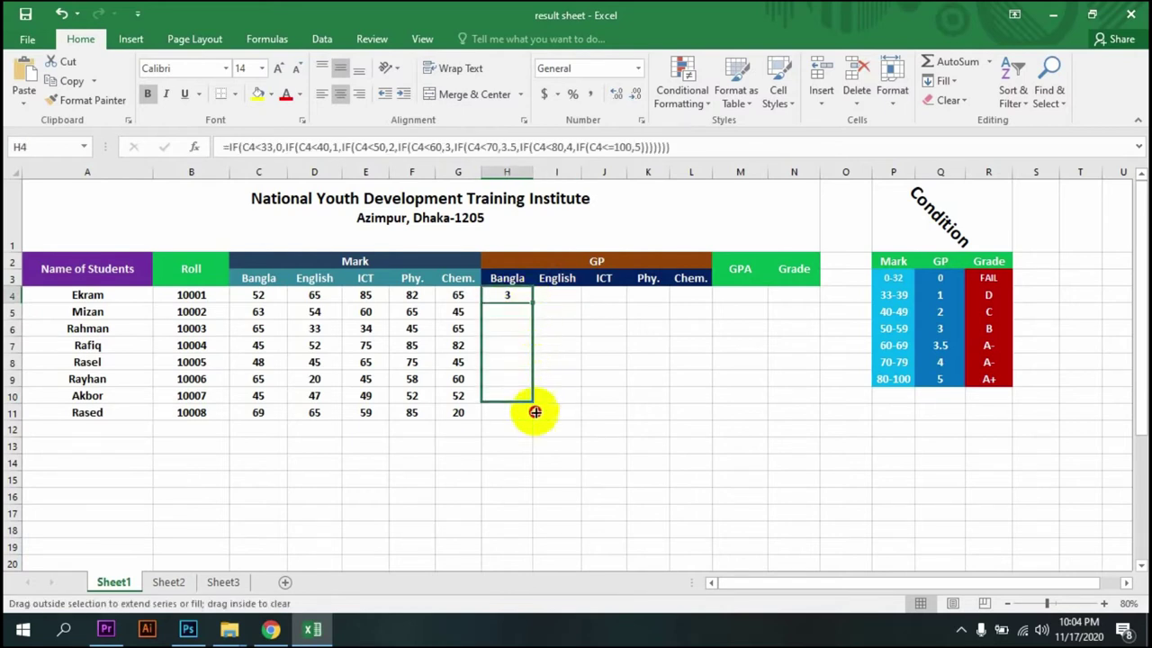
{"action": "left_click_drag", "start_coordinate": [534, 419], "coordinate": [706, 424]}
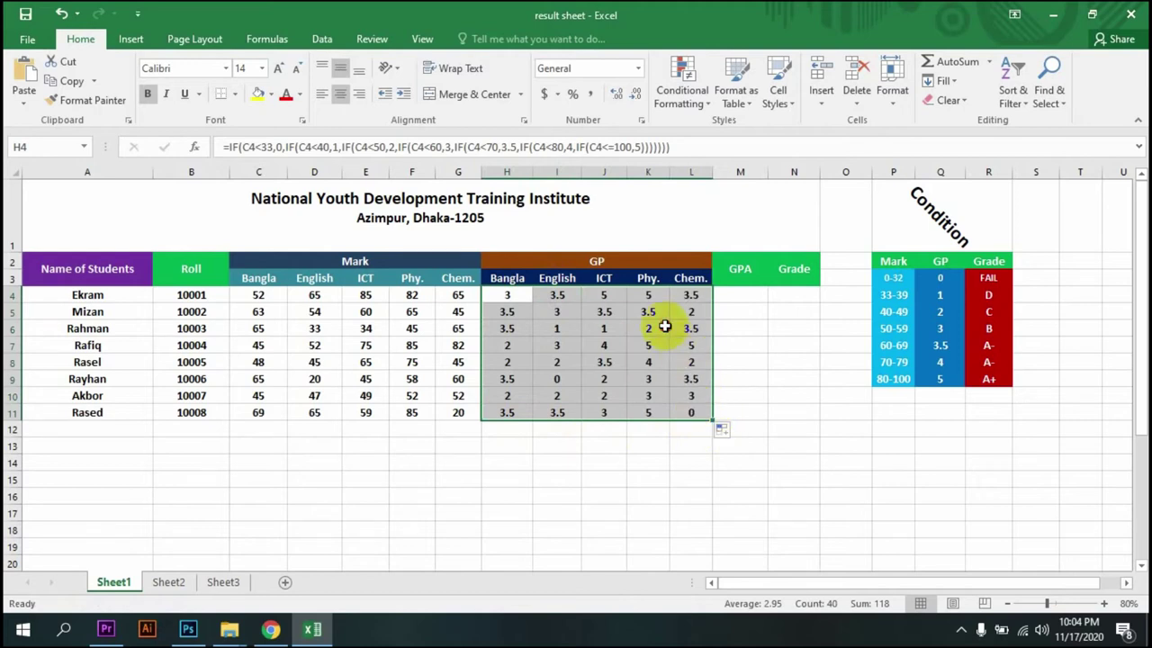
{"action": "left_click", "coordinate": [662, 326]}
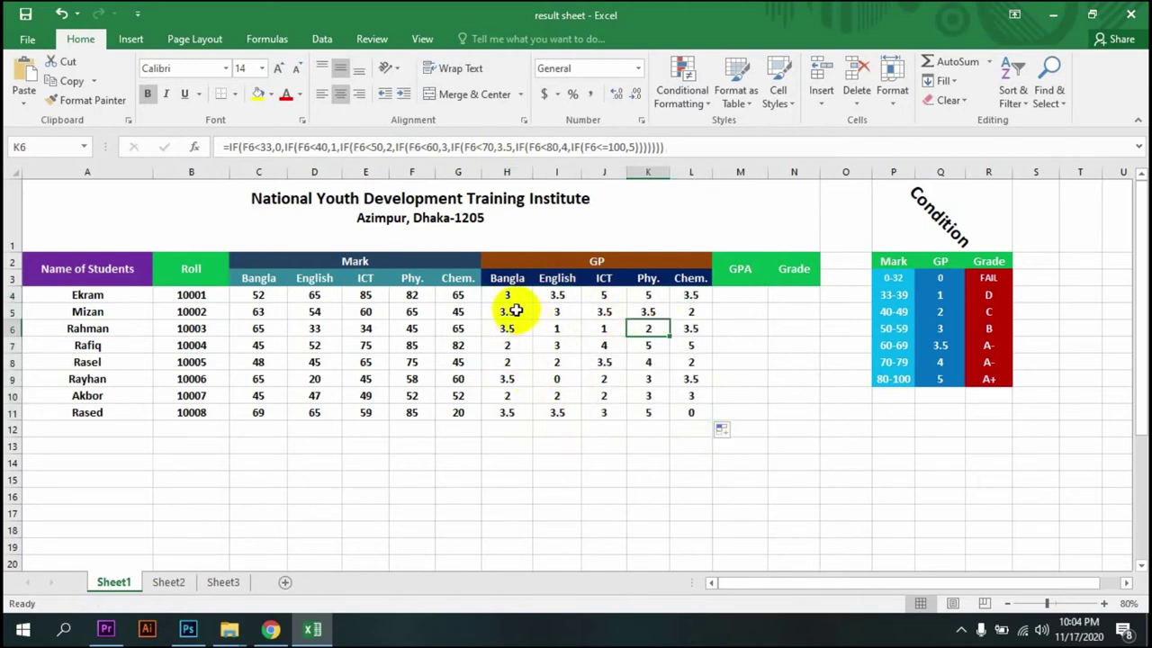
{"action": "left_click", "coordinate": [727, 300]}
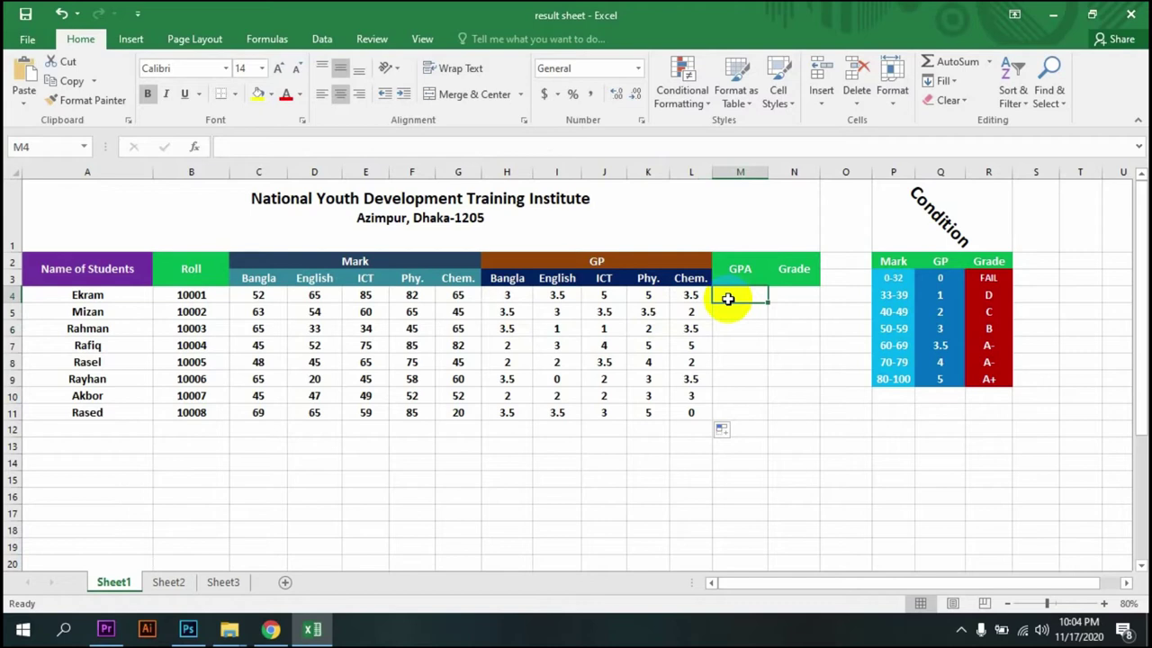
Enter =AVERAGE(H4:L4) in M4 and fill it down to M11
{"action": "type", "text": "="}
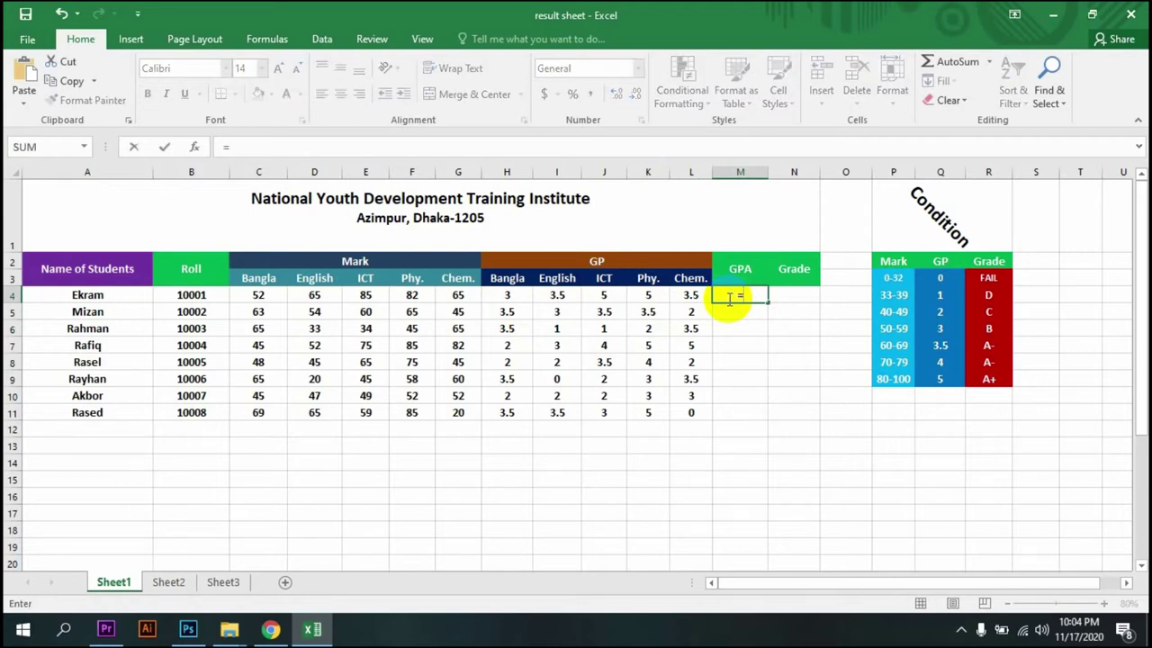
{"action": "type", "text": "av"}
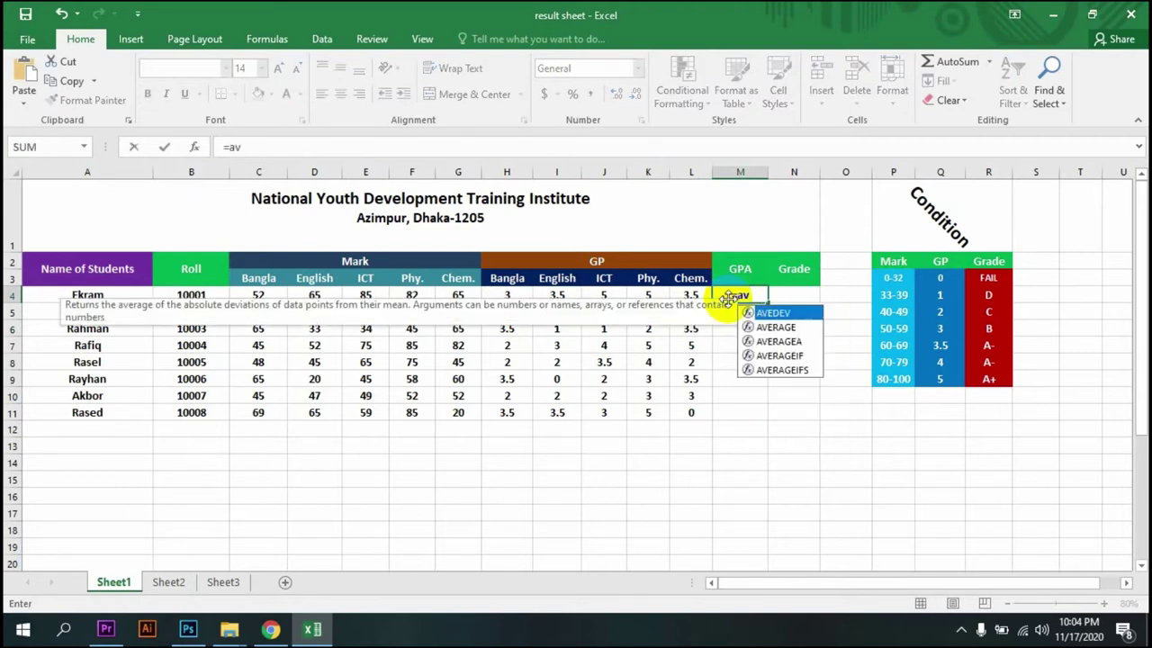
{"action": "type", "text": "erage("}
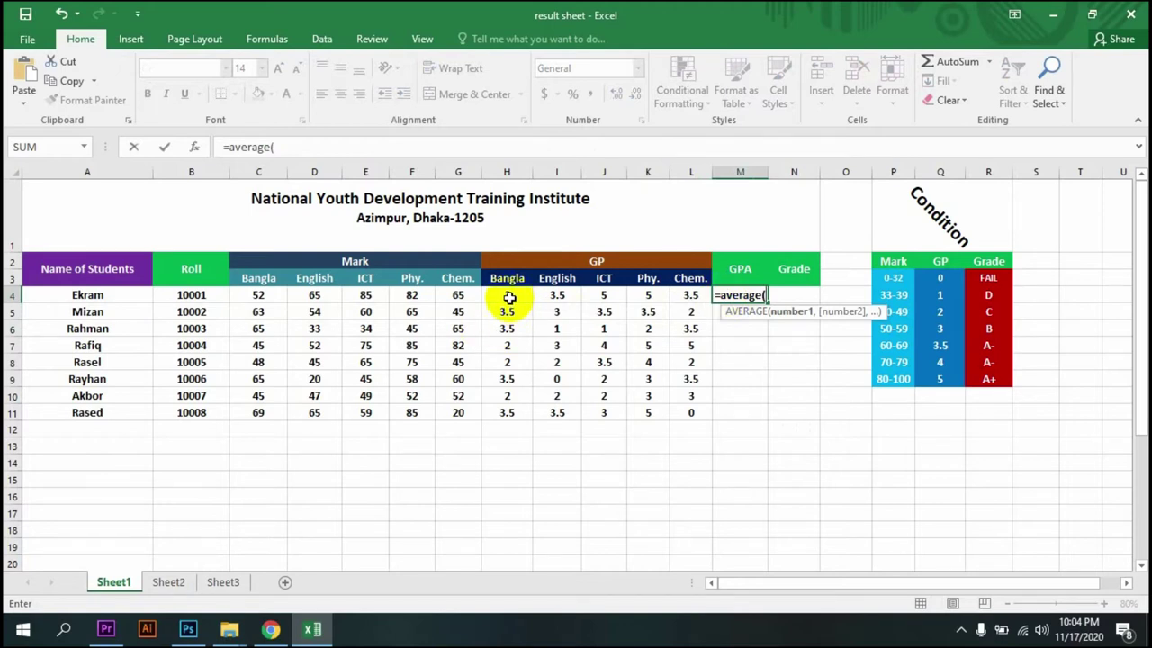
{"action": "left_click_drag", "start_coordinate": [510, 297], "coordinate": [684, 296]}
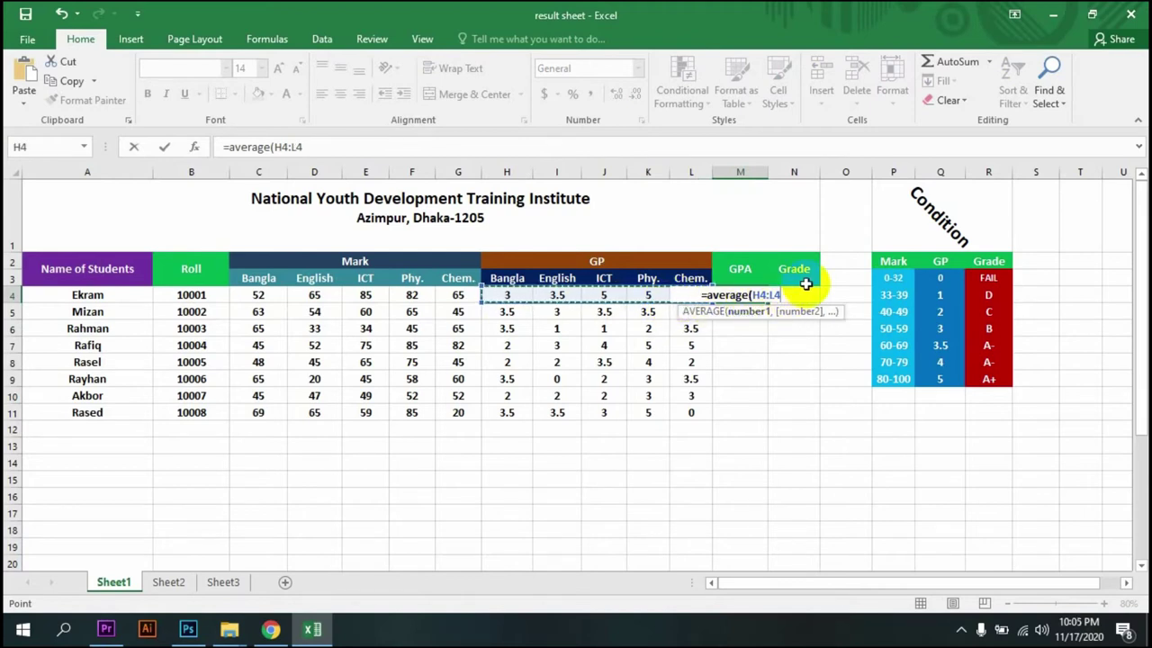
{"action": "type", "text": ")"}
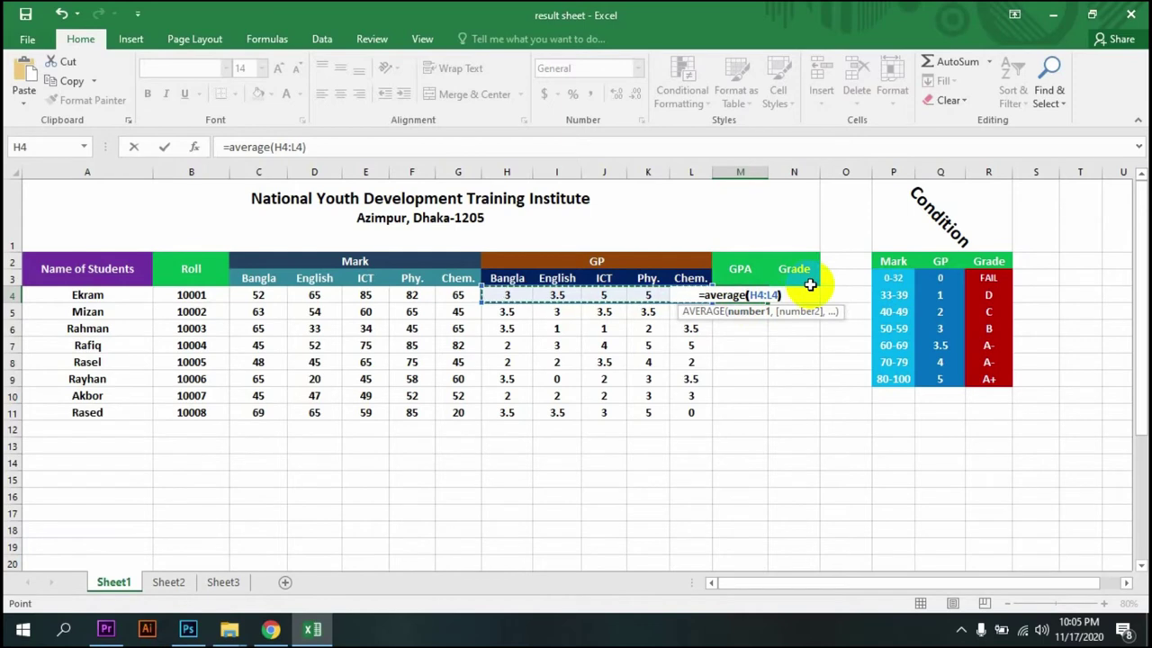
{"action": "key", "text": "Return"}
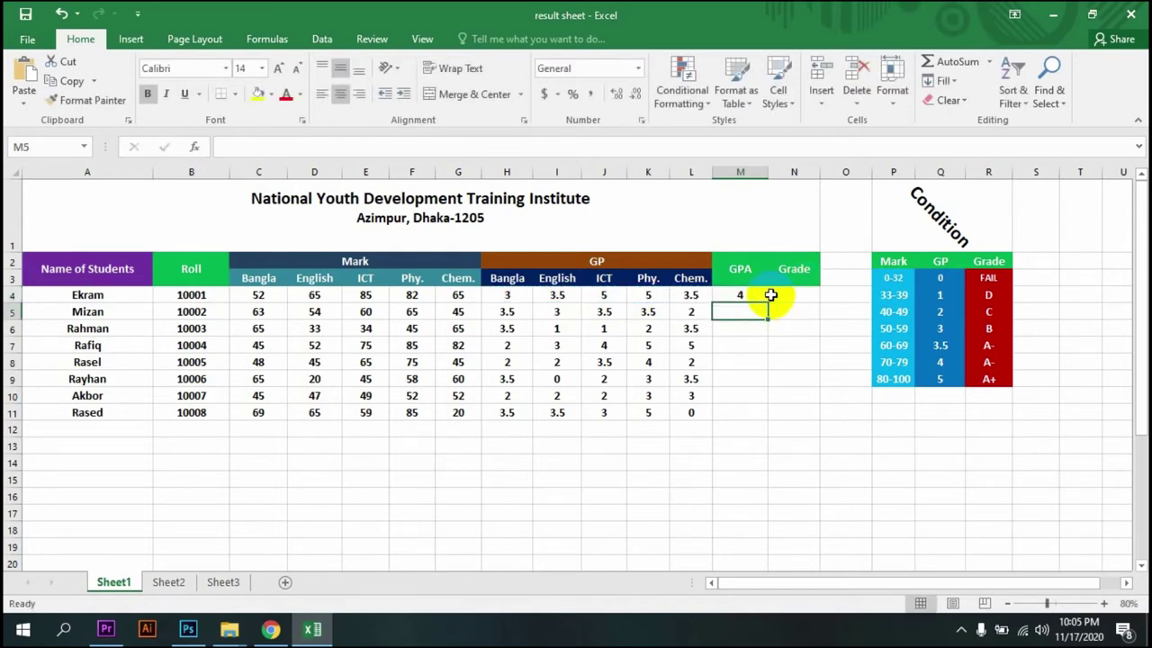
{"action": "left_click", "coordinate": [748, 295]}
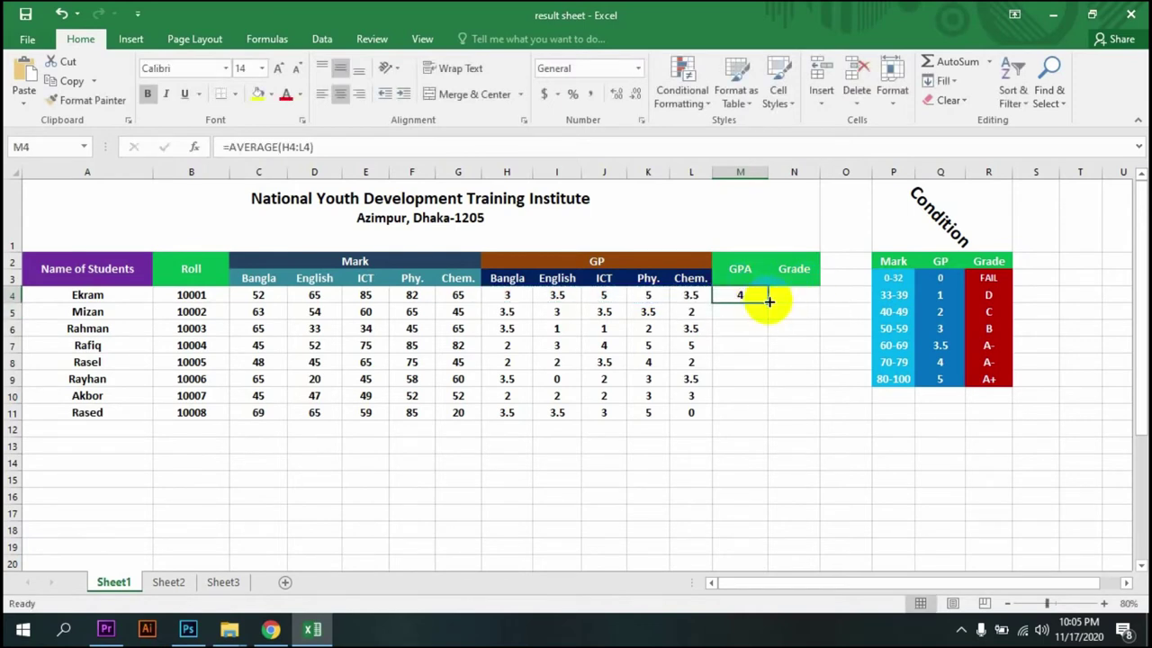
{"action": "left_click_drag", "start_coordinate": [770, 301], "coordinate": [766, 417]}
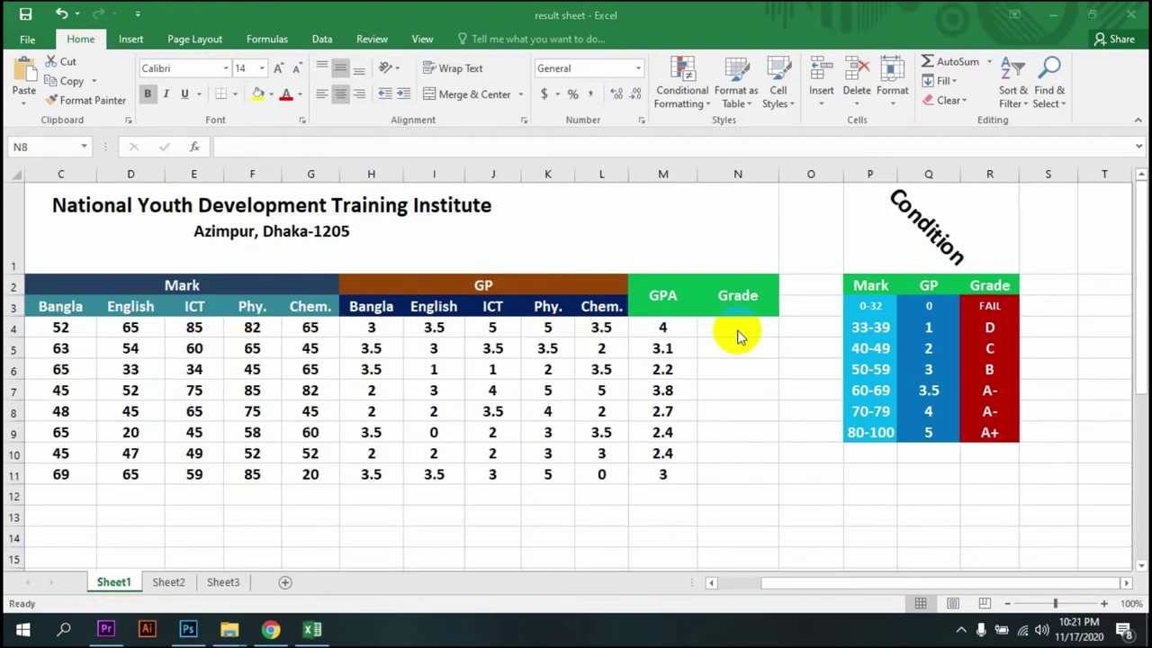
In N4, begin =if(or( with zero checks on the GPA M4 and the Bangla GP H4
{"action": "left_click", "coordinate": [737, 333]}
{"action": "left_click", "coordinate": [737, 329]}
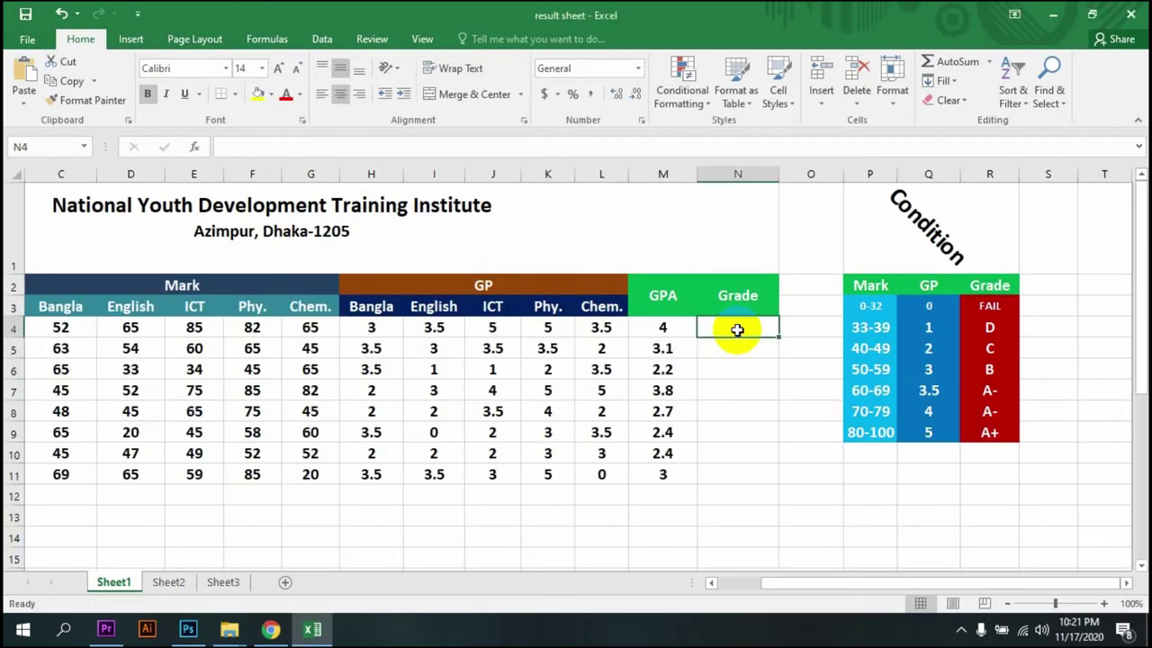
{"action": "type", "text": "="}
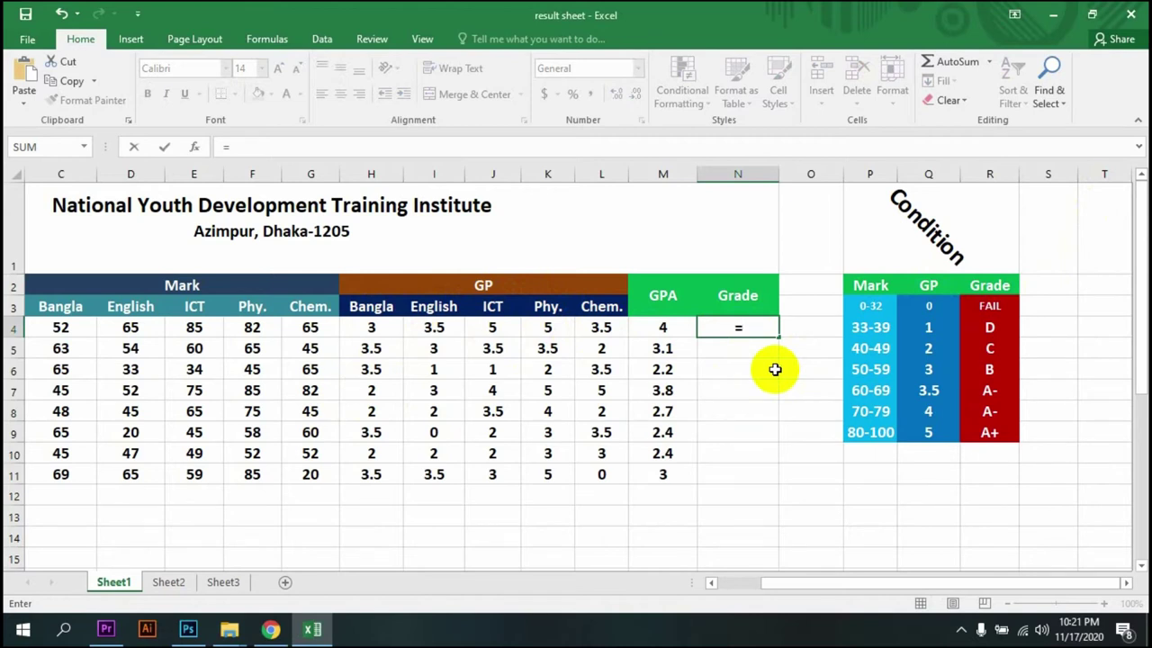
{"action": "type", "text": "if("}
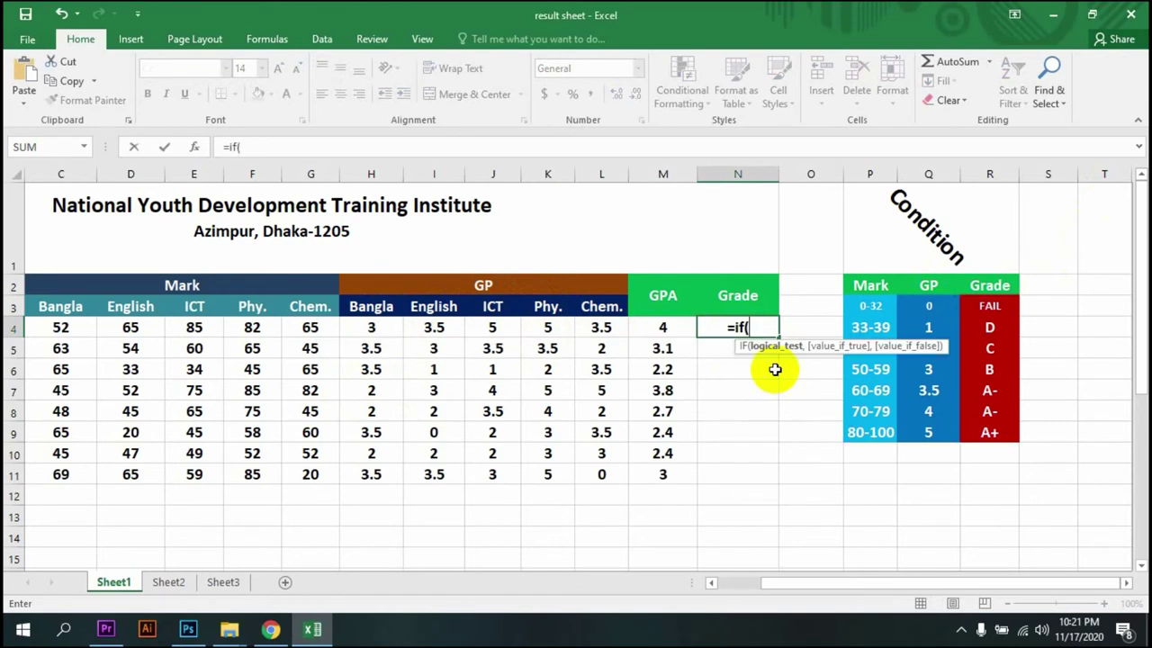
{"action": "type", "text": "o"}
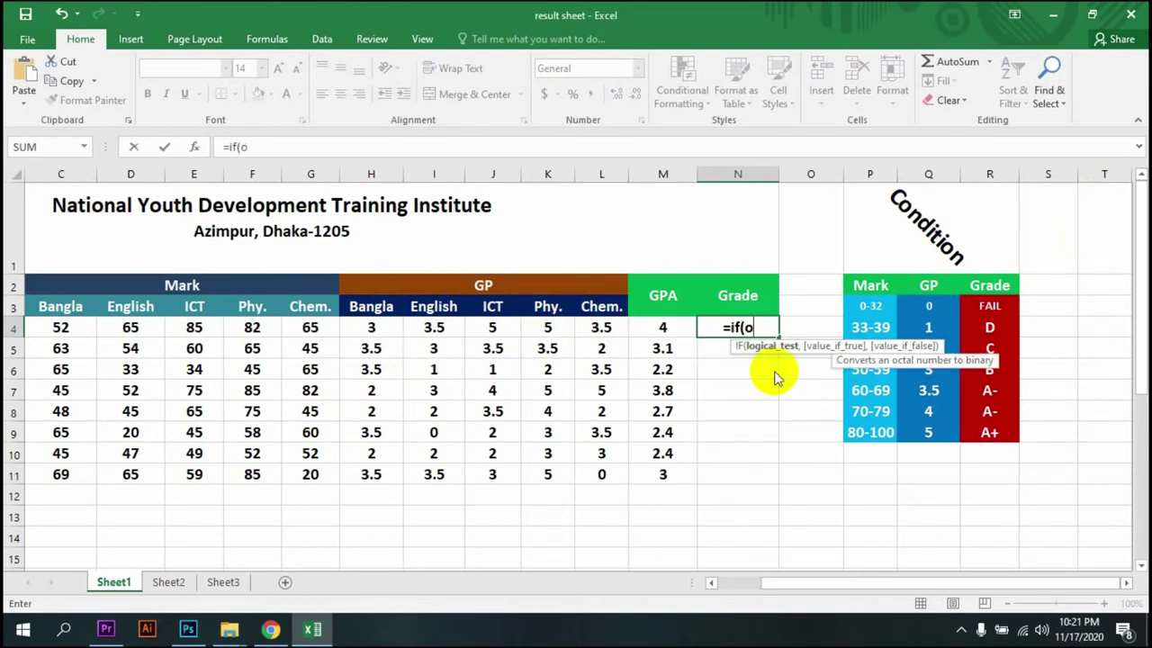
{"action": "type", "text": "r("}
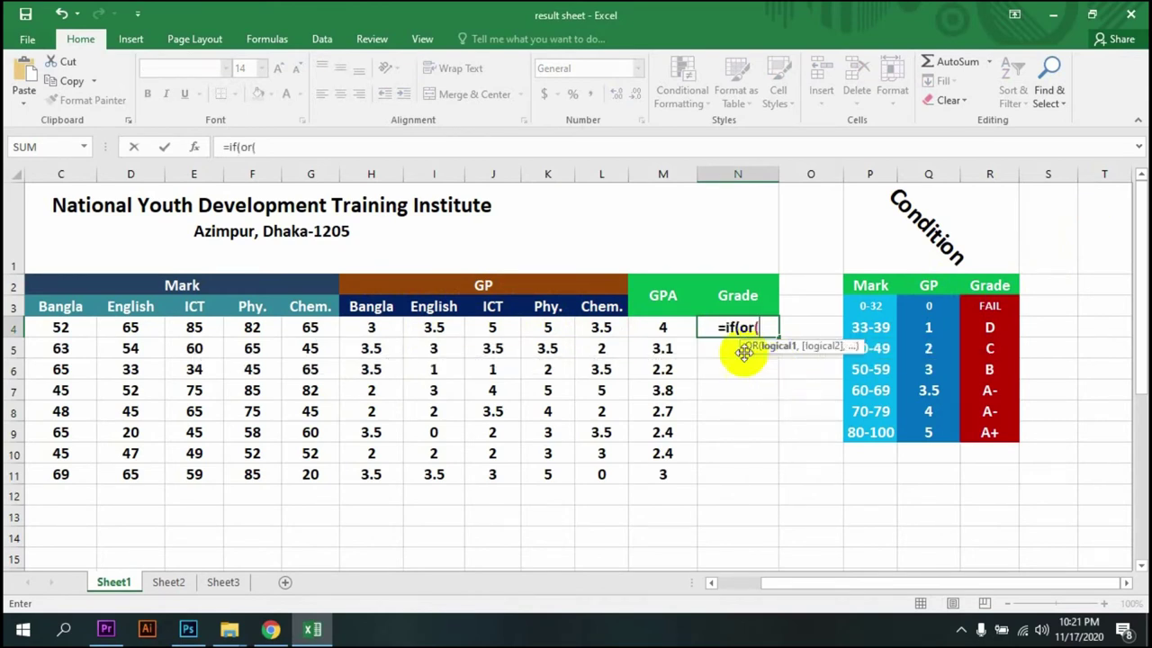
{"action": "left_click", "coordinate": [655, 326]}
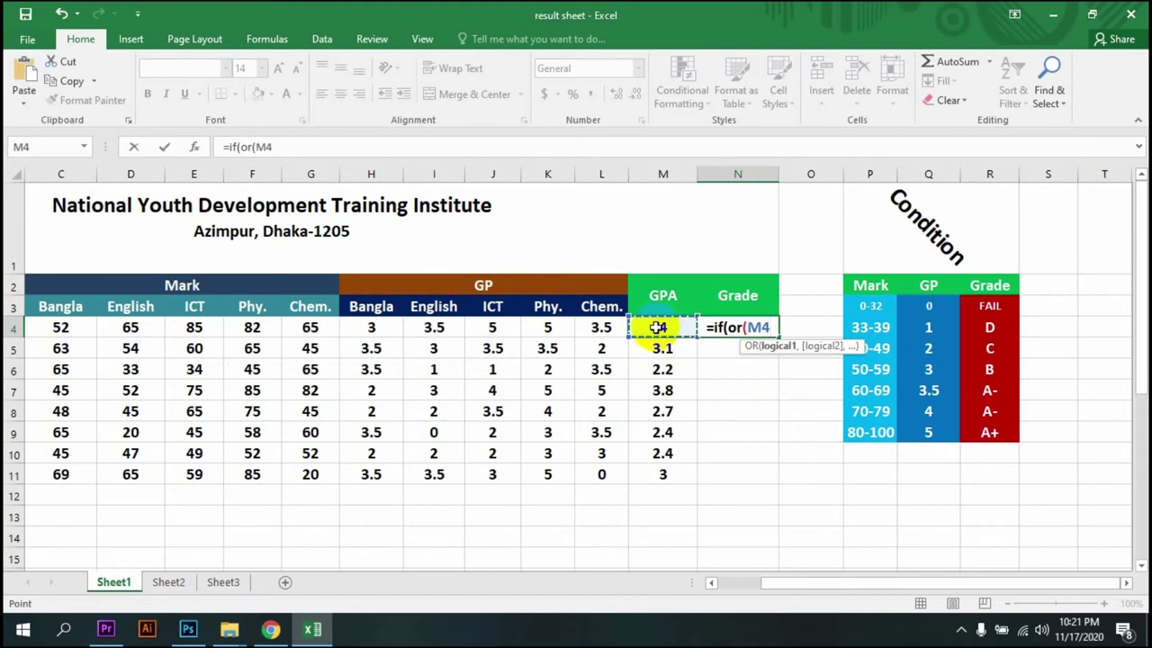
{"action": "type", "text": "="}
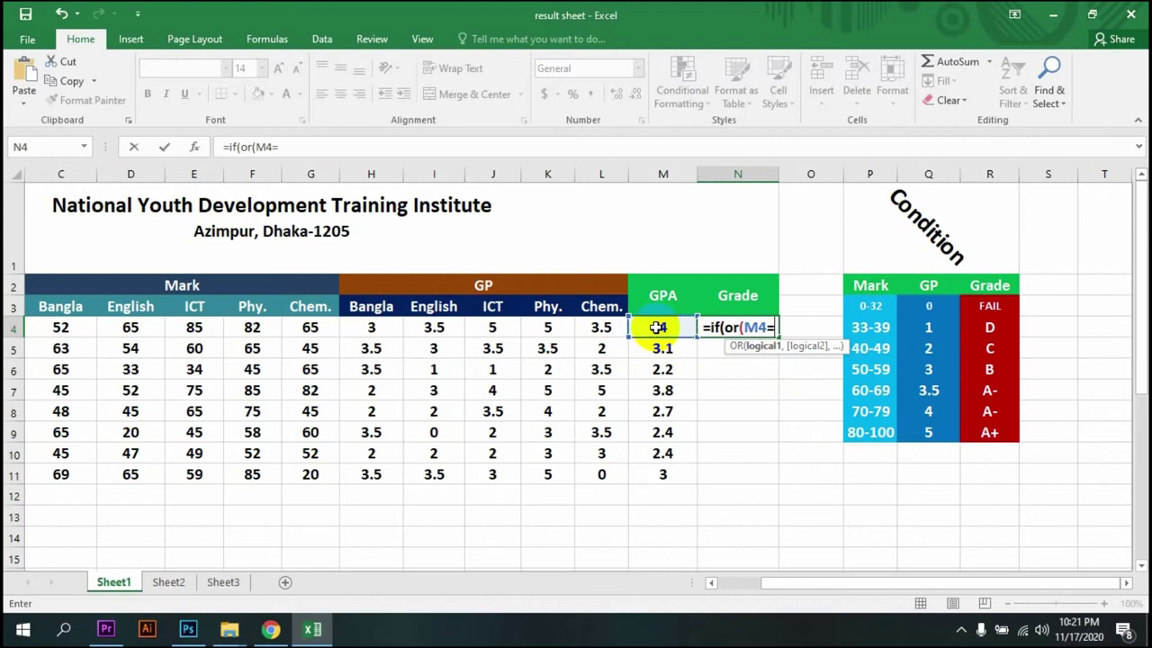
{"action": "type", "text": "0"}
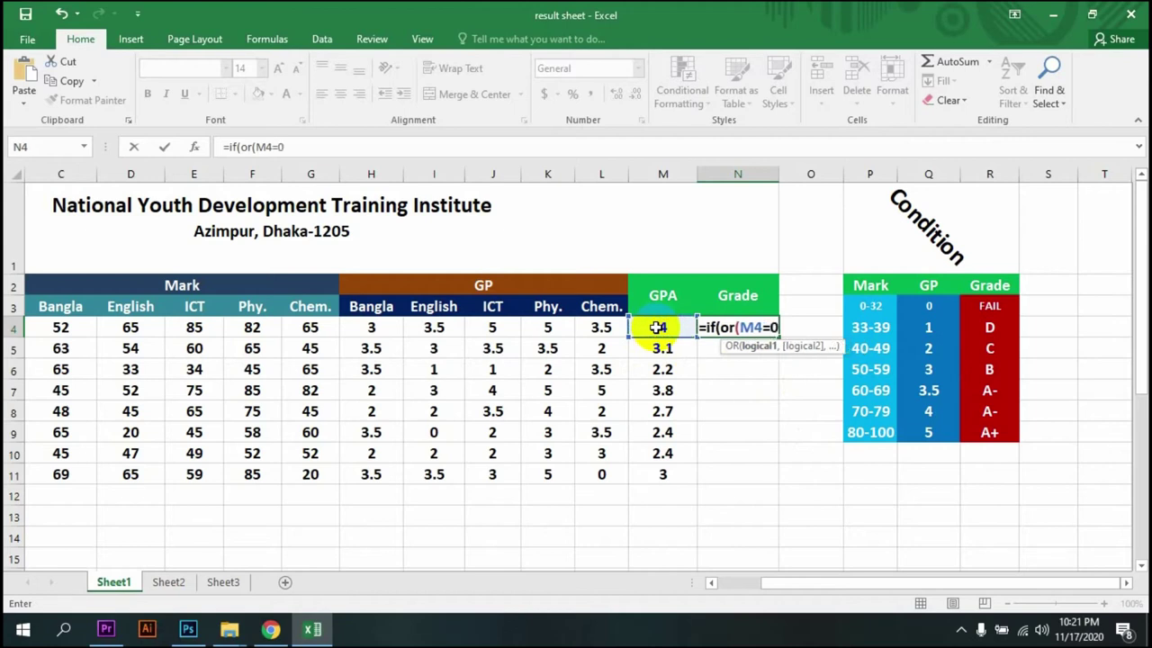
{"action": "type", "text": ","}
{"action": "left_click", "coordinate": [378, 326]}
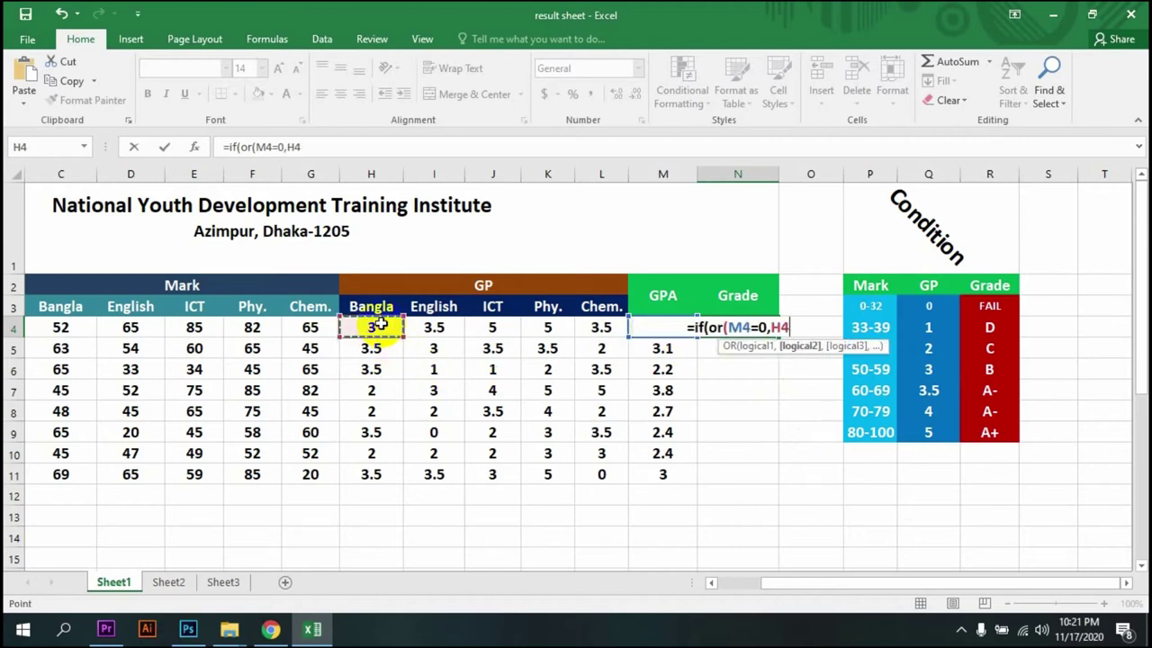
{"action": "type", "text": "=0"}
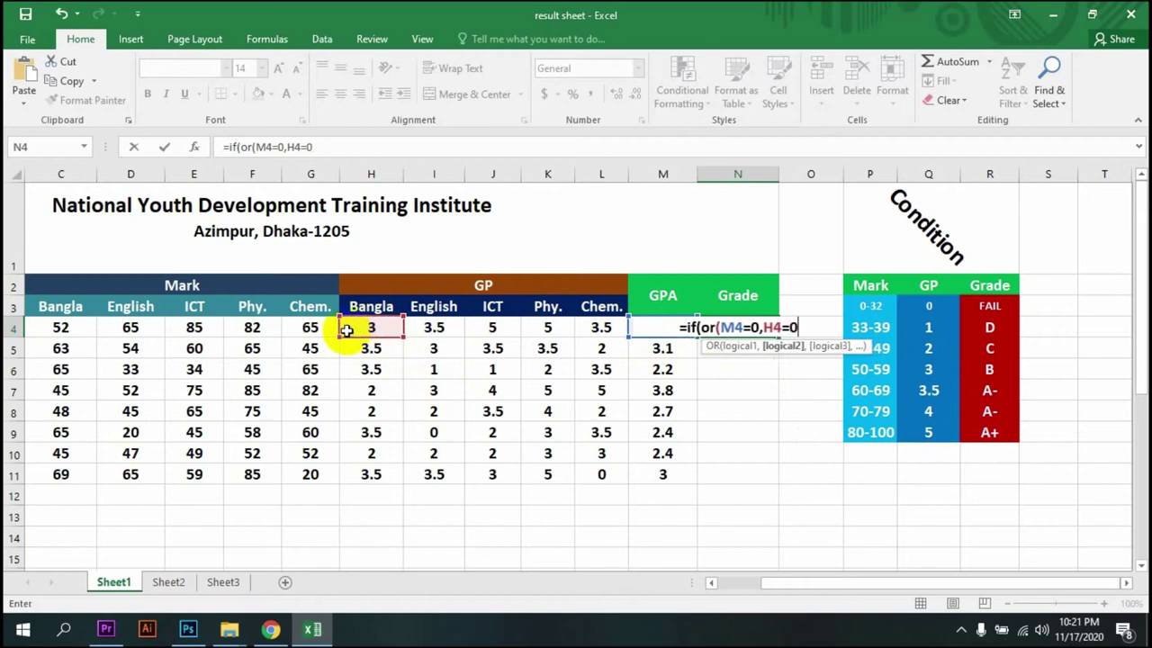
{"action": "type", "text": ","}
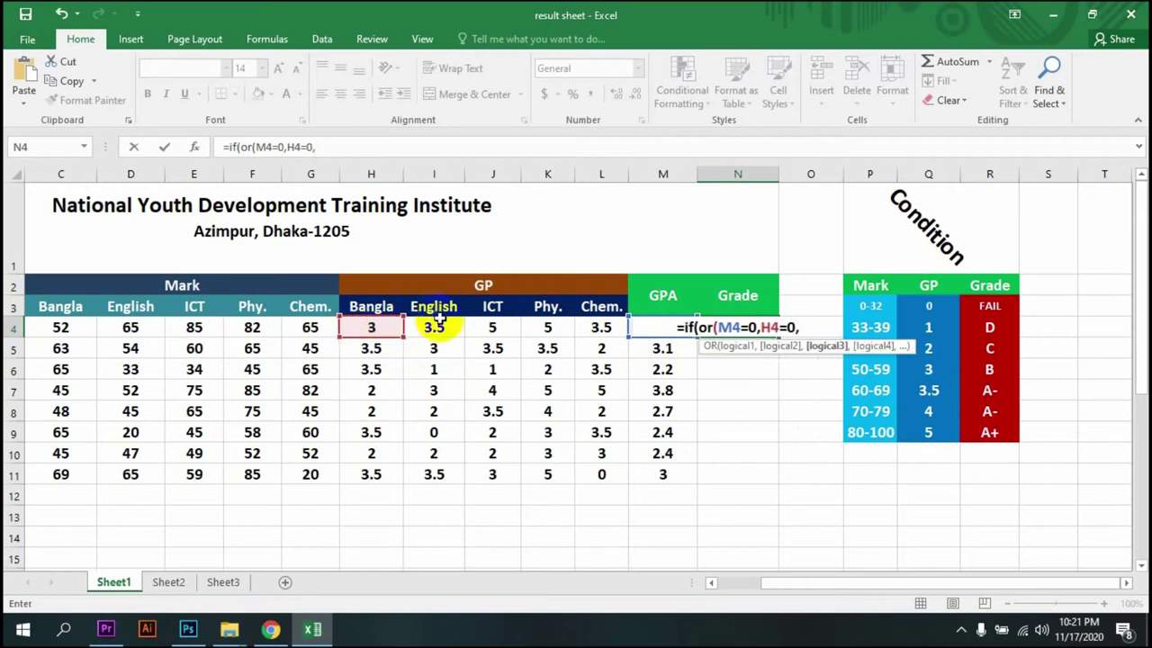
Add zero checks for I4, J4, K4 and L4 returning "Fail", then open a nested if(and(
{"action": "left_click", "coordinate": [437, 326]}
{"action": "type", "text": "=0"}
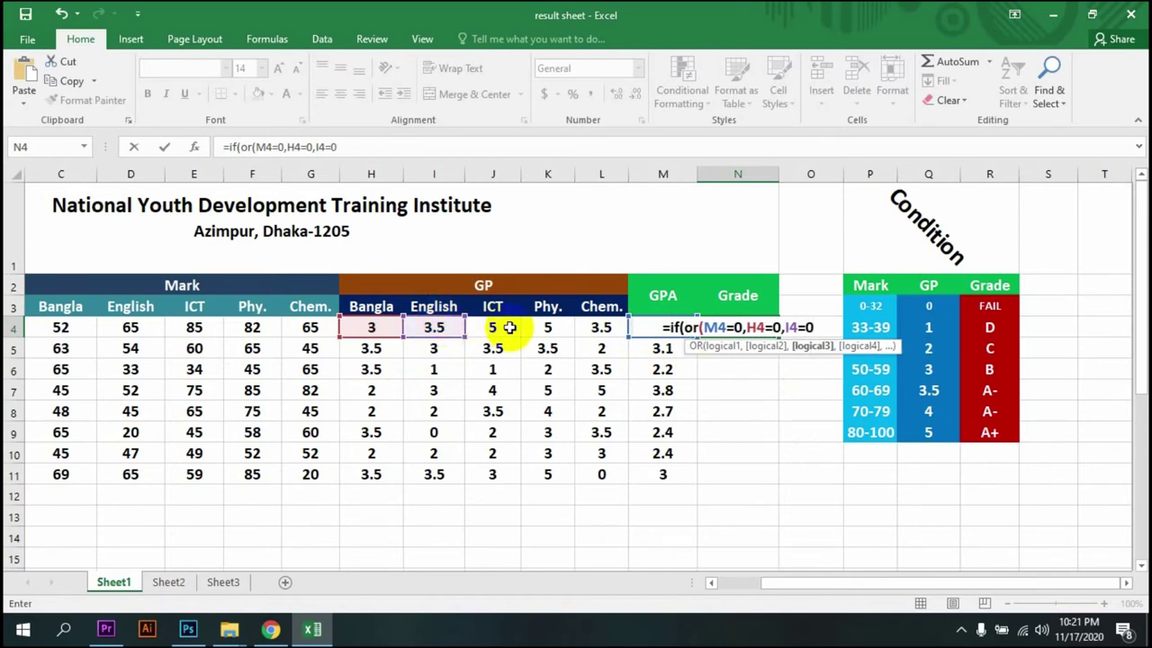
{"action": "type", "text": ","}
{"action": "left_click", "coordinate": [509, 327]}
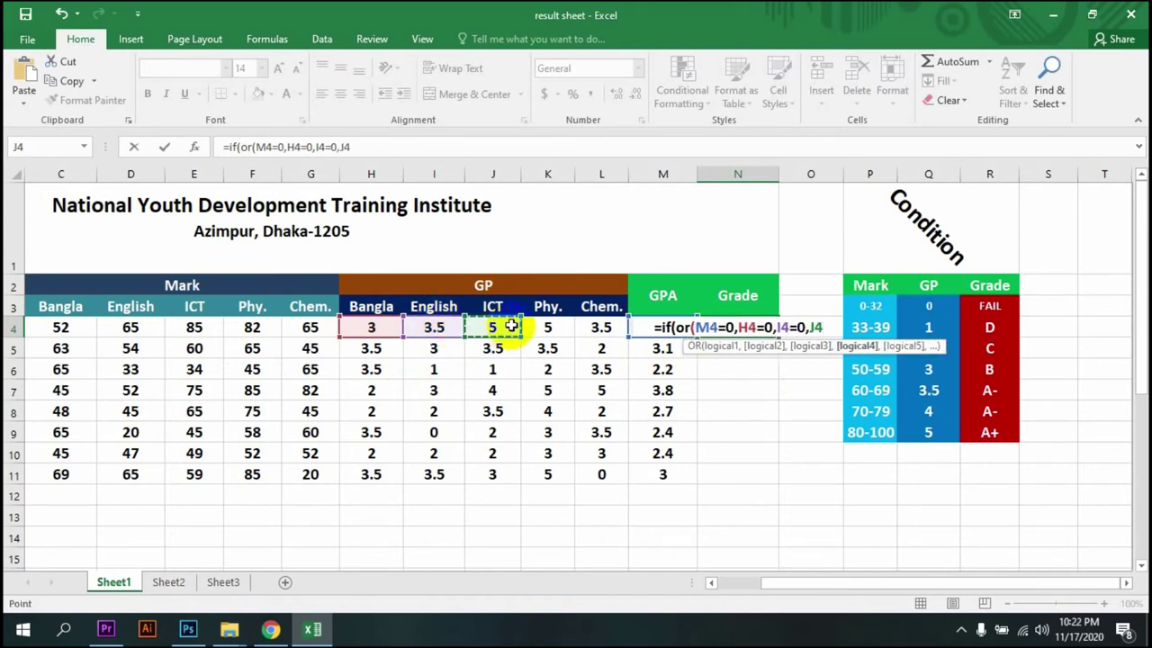
{"action": "type", "text": "=0"}
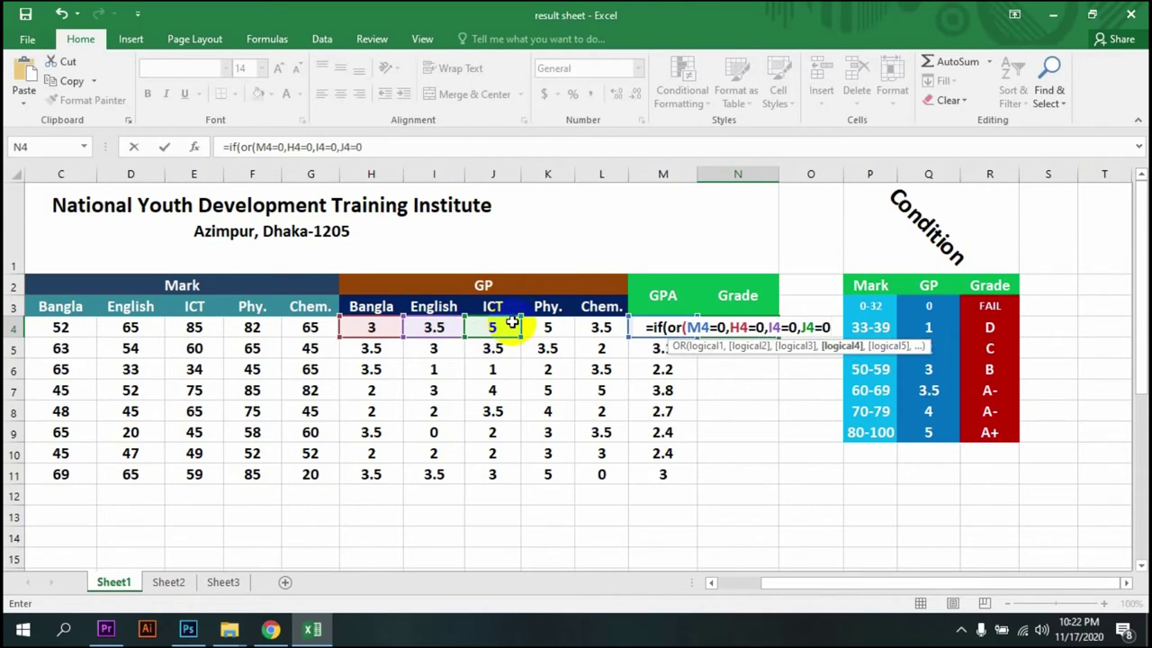
{"action": "type", "text": ","}
{"action": "left_click", "coordinate": [543, 325]}
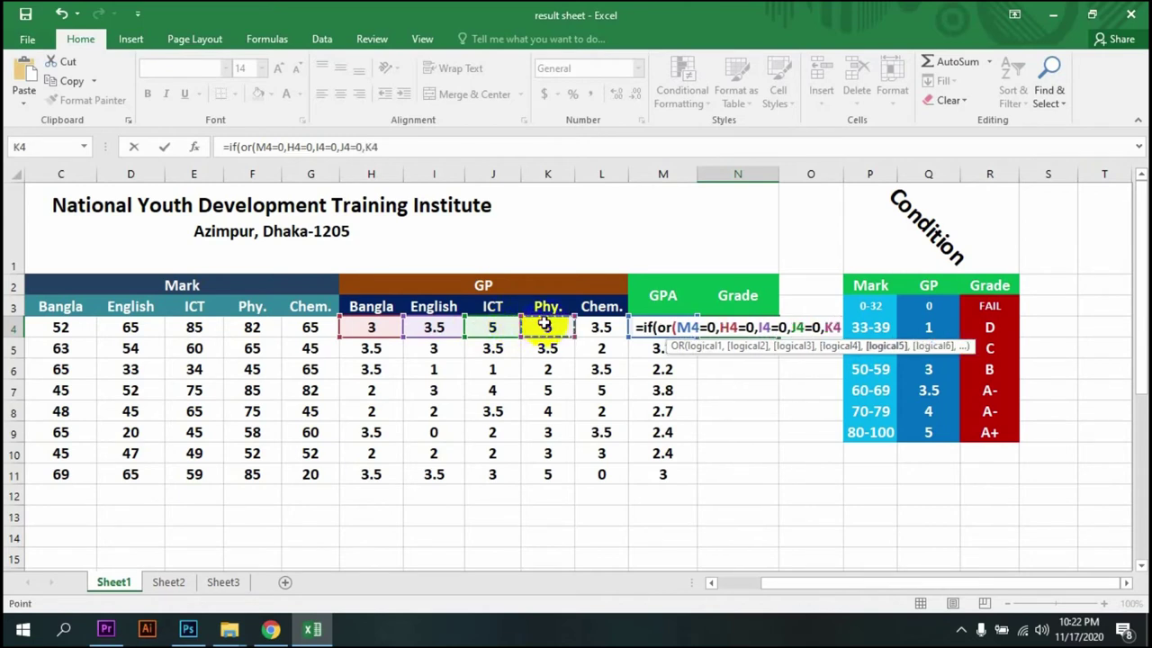
{"action": "type", "text": "="}
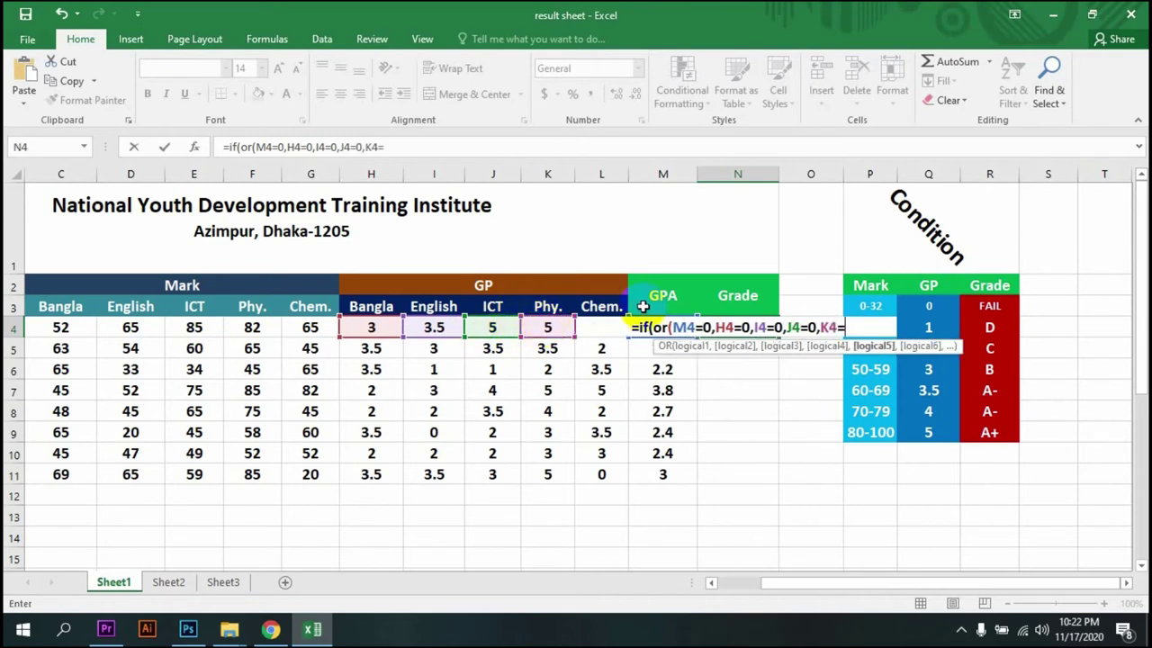
{"action": "type", "text": "0"}
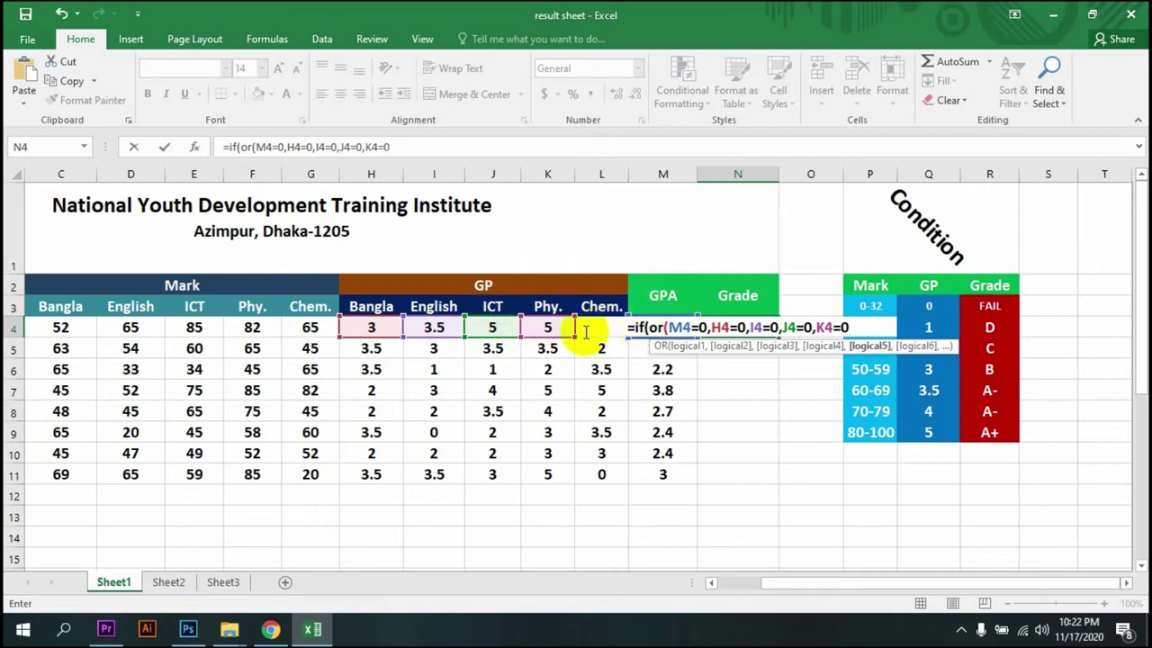
{"action": "key", "text": "F2"}
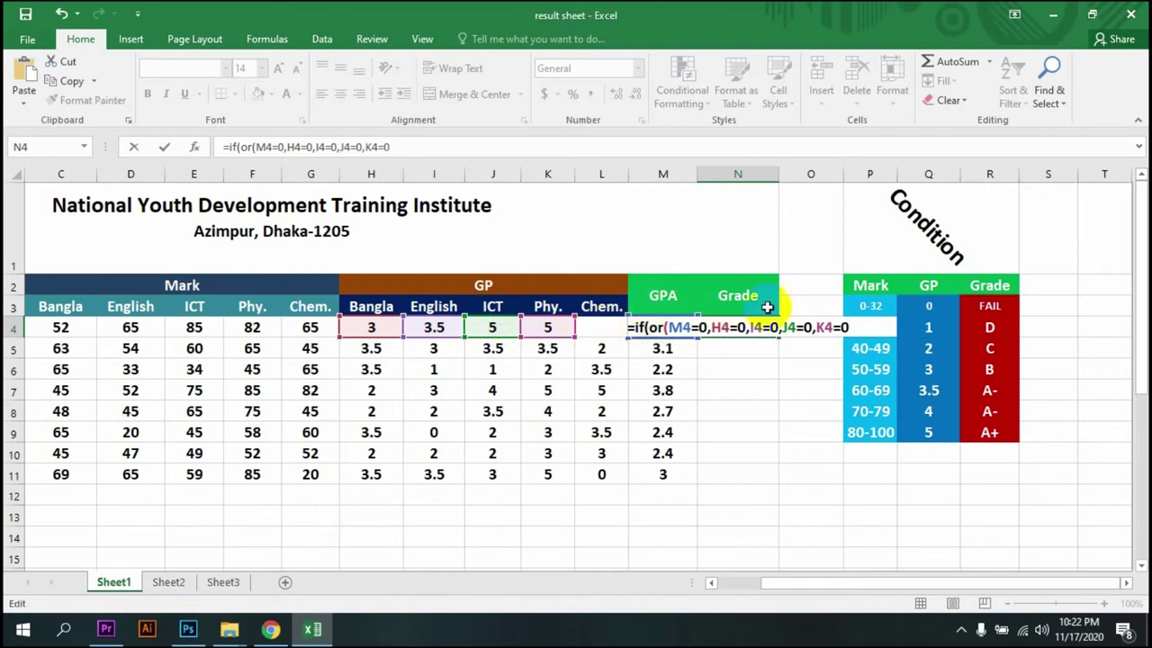
{"action": "left_click", "coordinate": [849, 328]}
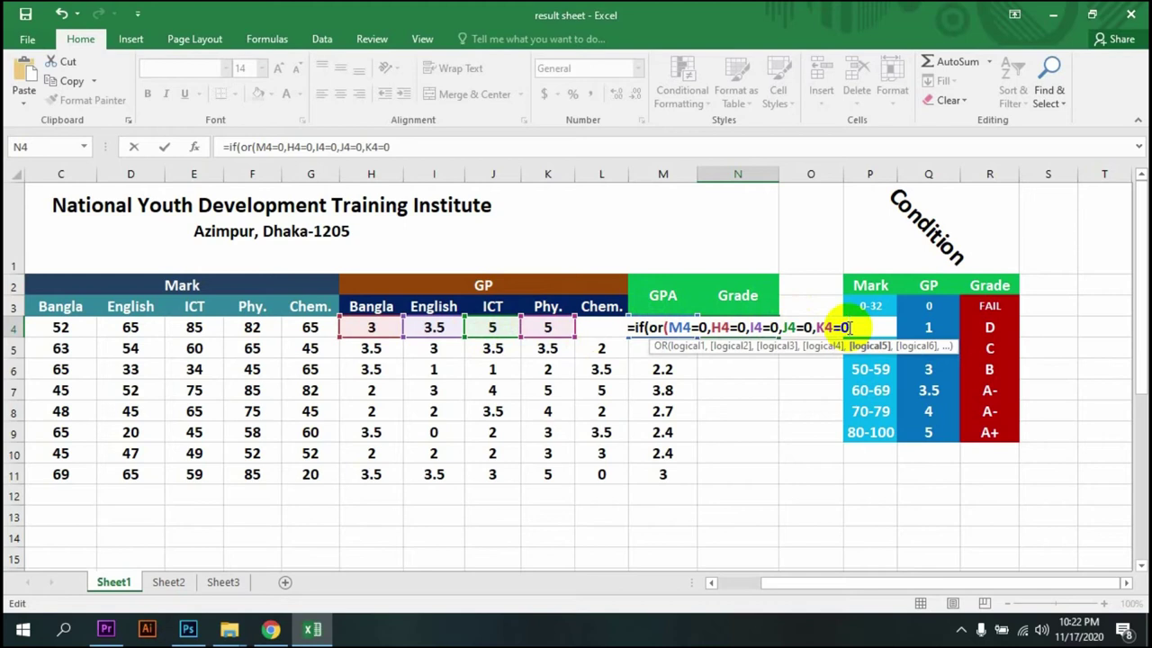
{"action": "type", "text": ","}
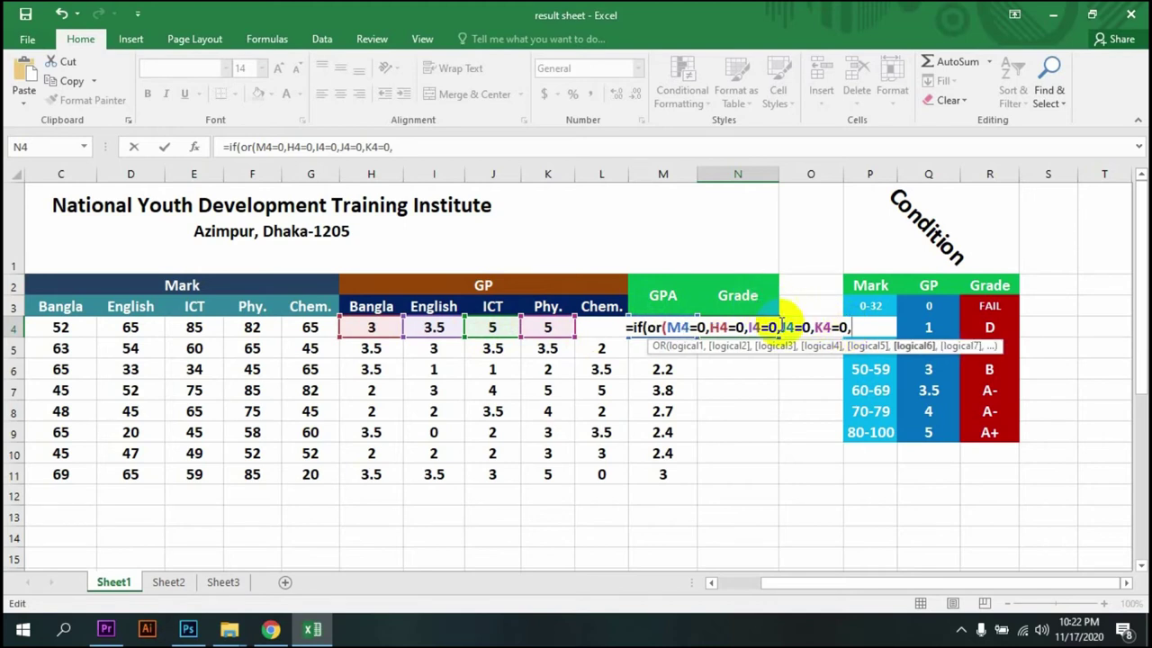
{"action": "type", "text": "L"}
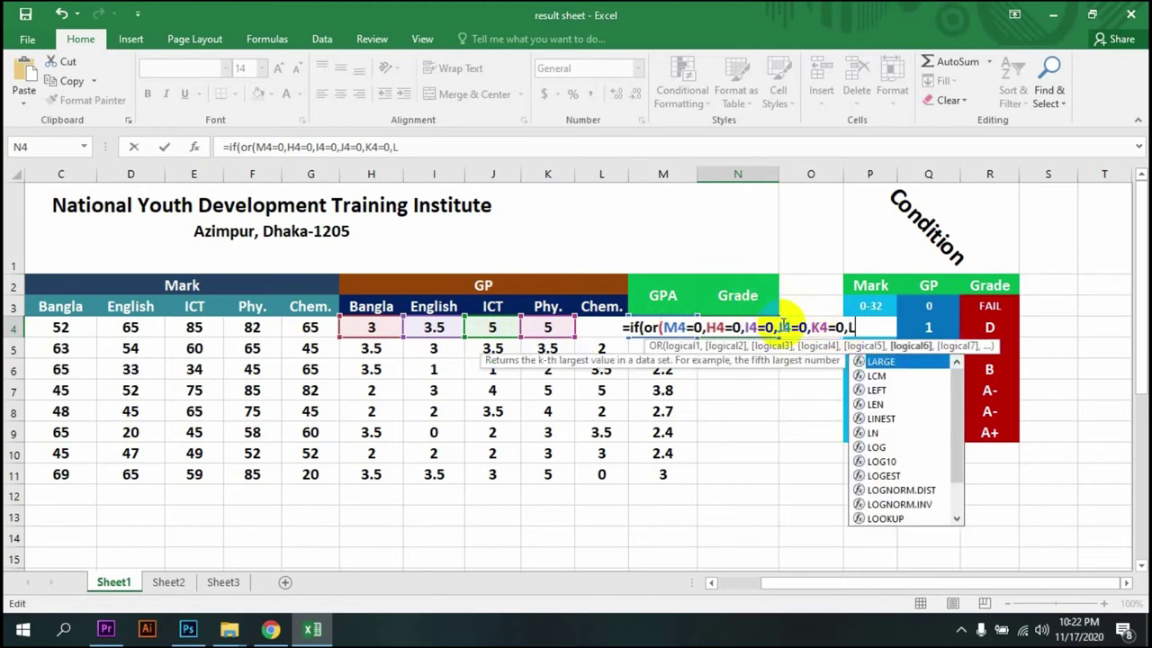
{"action": "type", "text": "4=0)"}
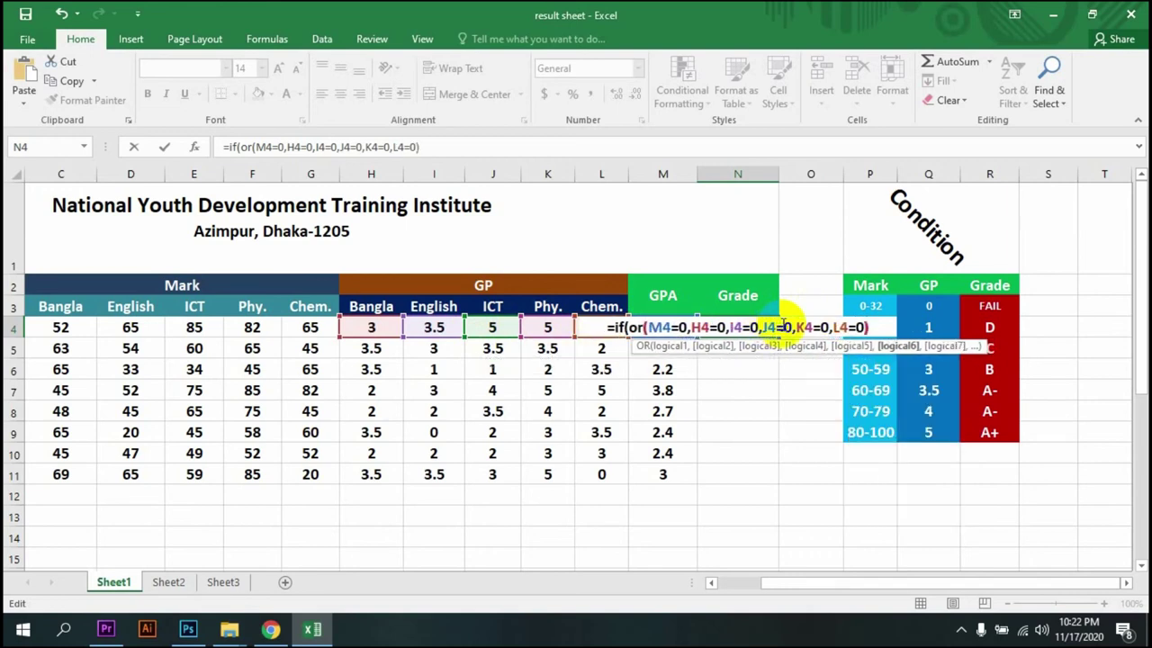
{"action": "type", "text": ","}
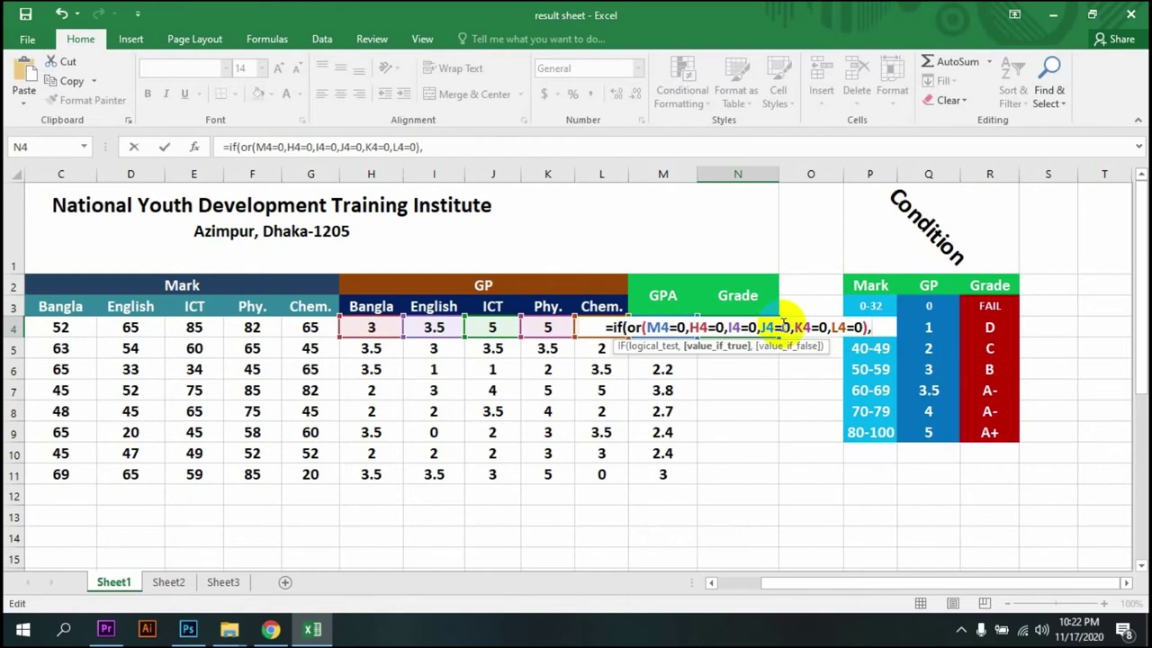
{"action": "type", "text": "\"Fail\""}
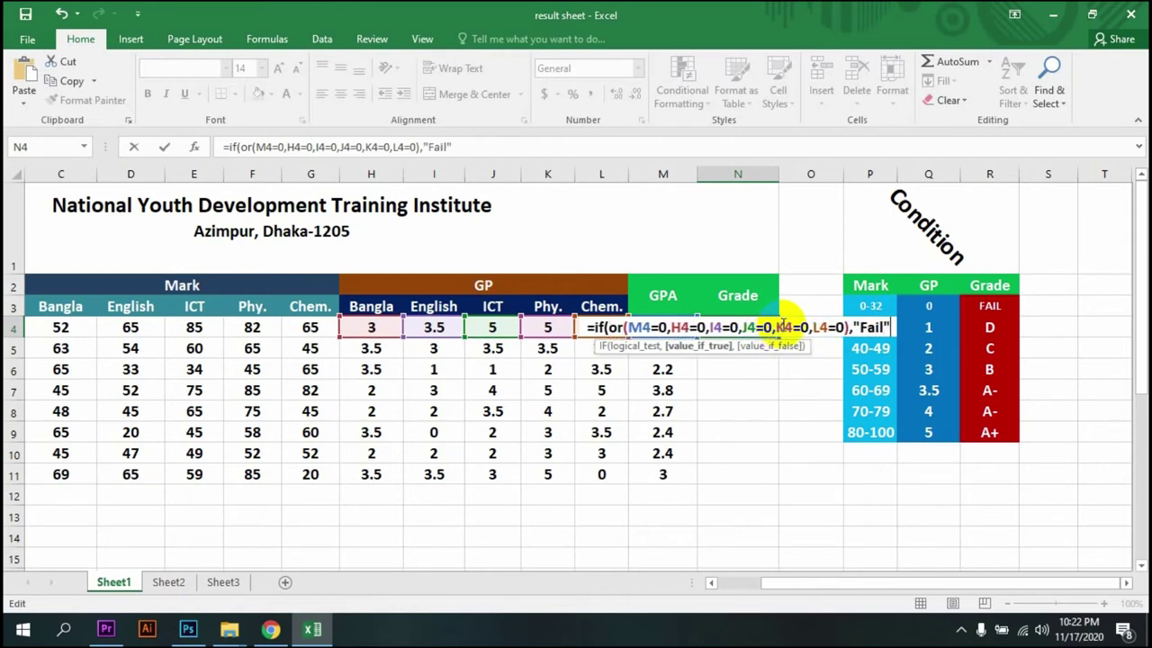
{"action": "type", "text": ","}
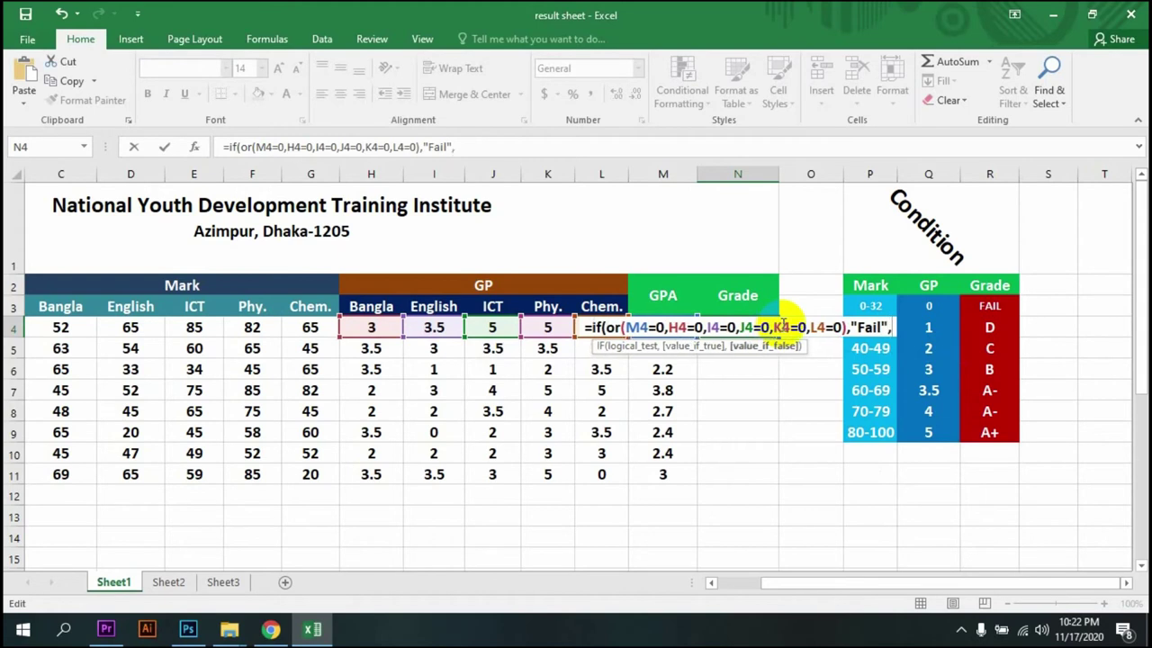
{"action": "type", "text": "if"}
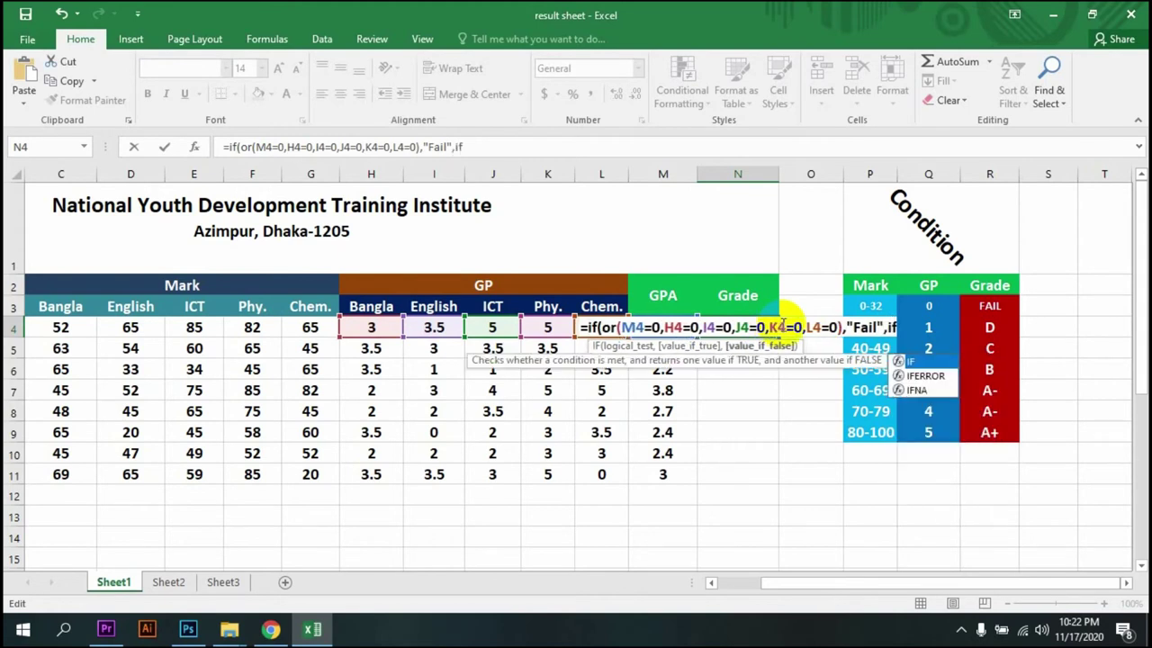
{"action": "type", "text": "("}
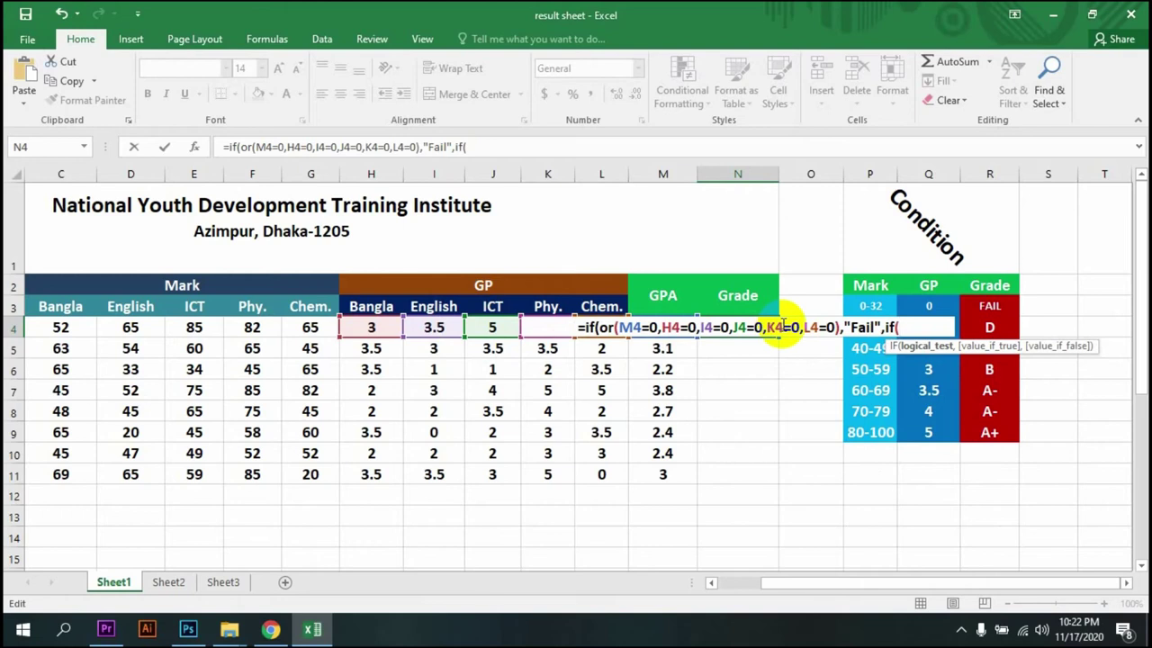
{"action": "type", "text": "and("}
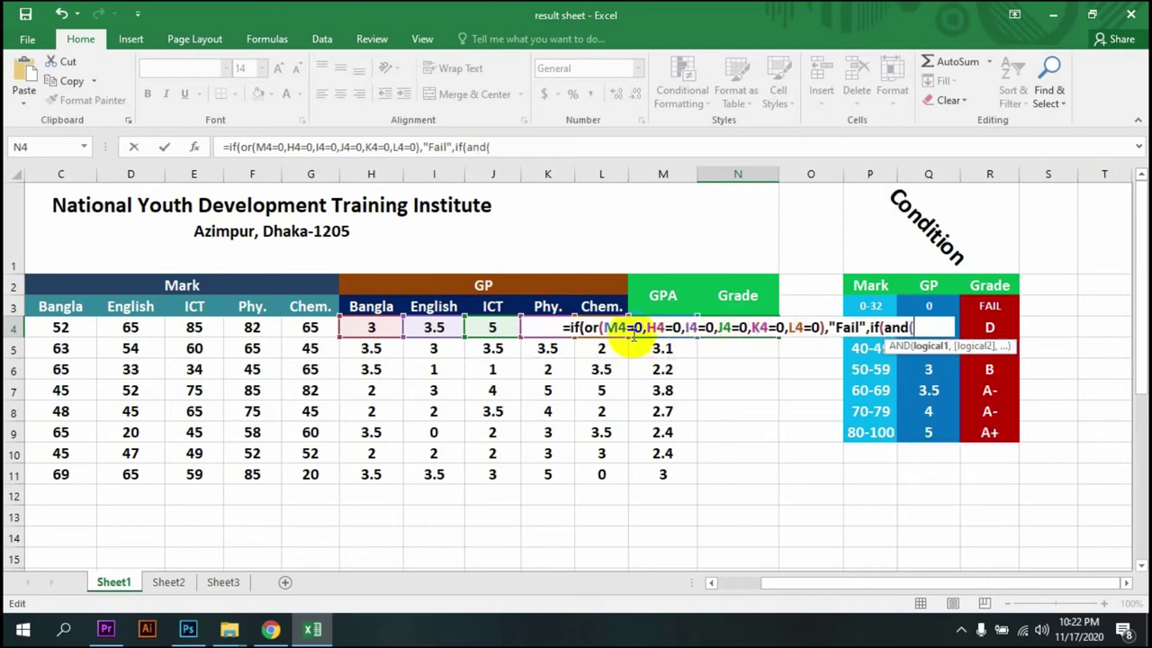
Add the A+ condition and(M4=5),"A+" to N4's formula and select that clause for reuse
{"action": "left_click", "coordinate": [610, 330]}
{"action": "left_click", "coordinate": [596, 330]}
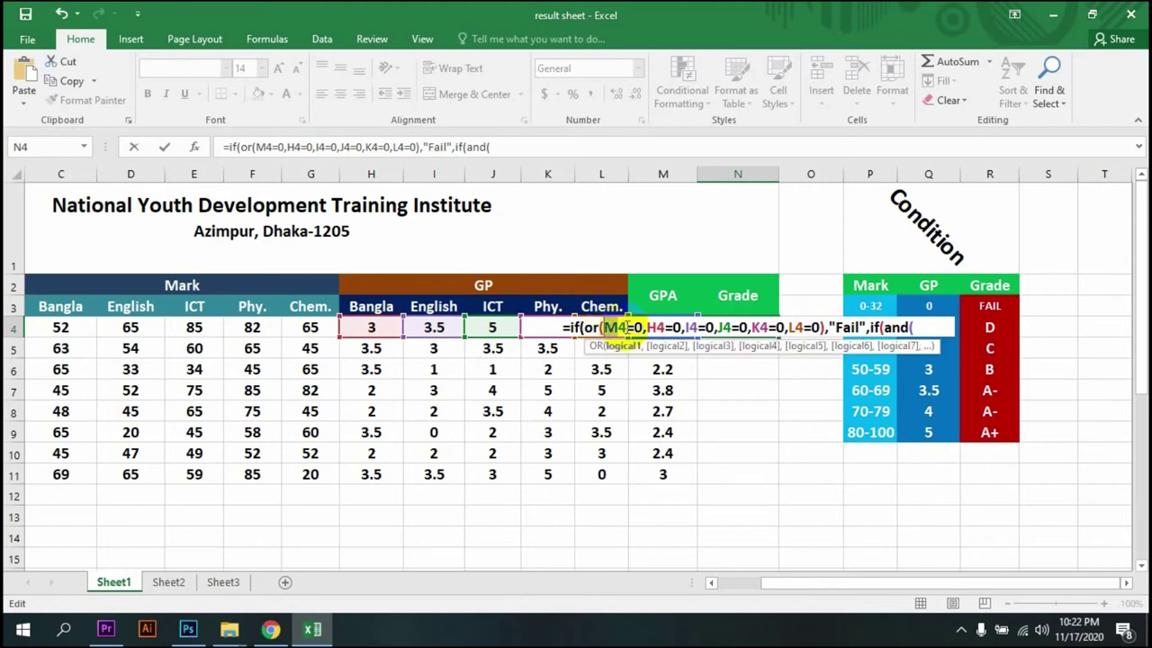
{"action": "left_click", "coordinate": [606, 329]}
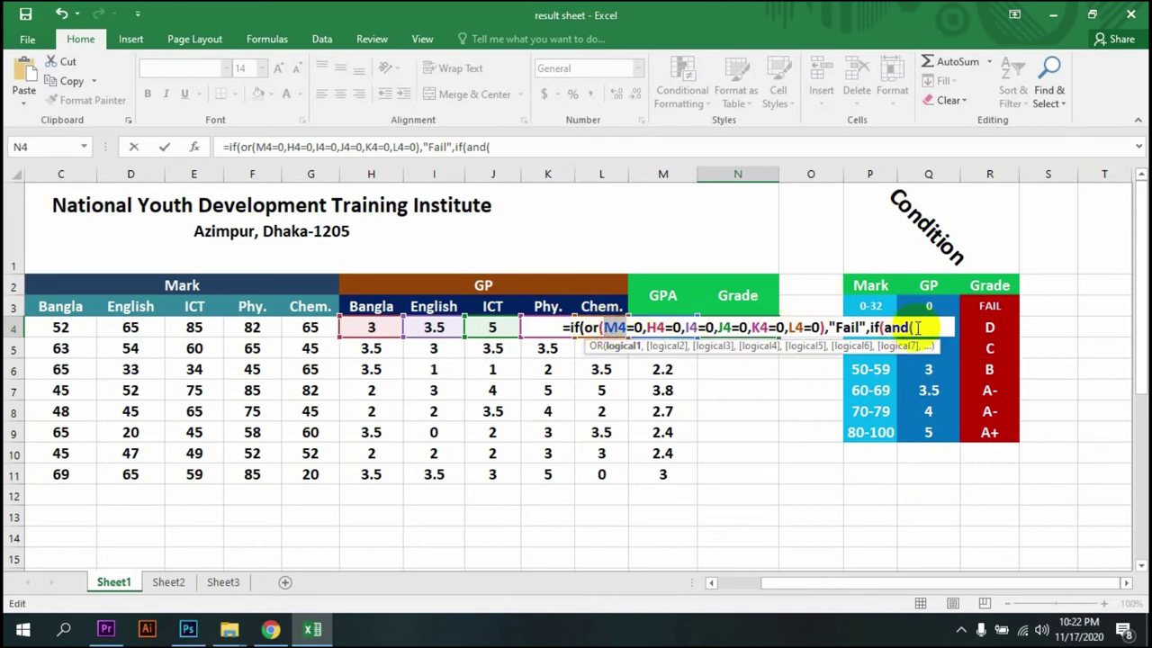
{"action": "left_click", "coordinate": [915, 327]}
{"action": "type", "text": "M4"}
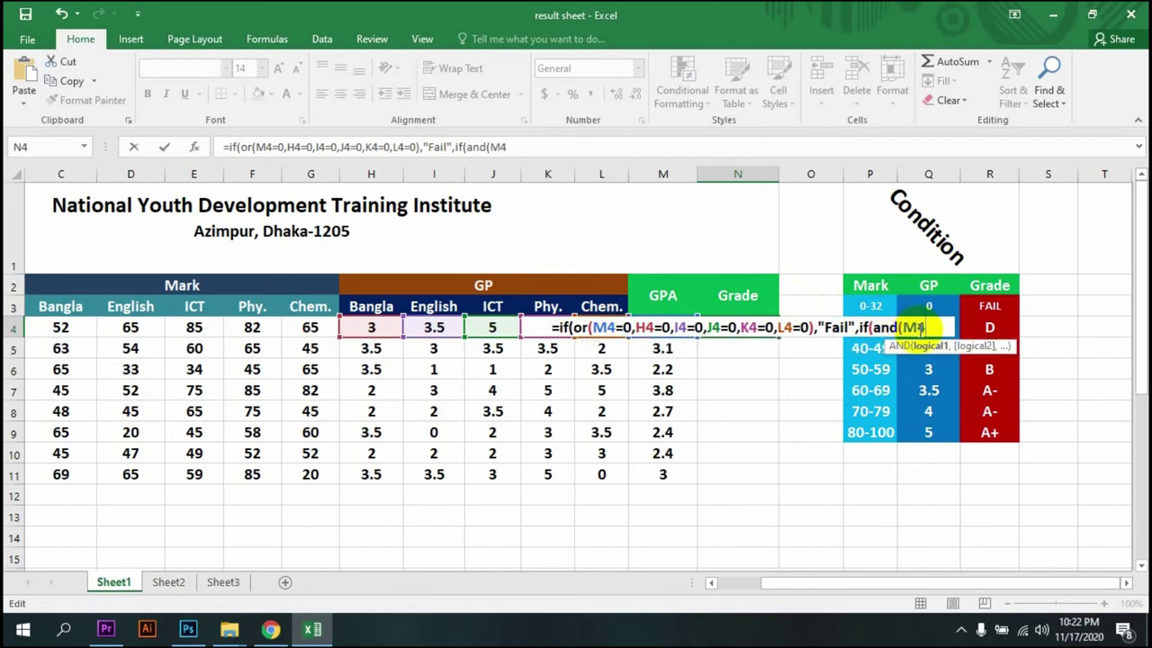
{"action": "type", "text": "=5"}
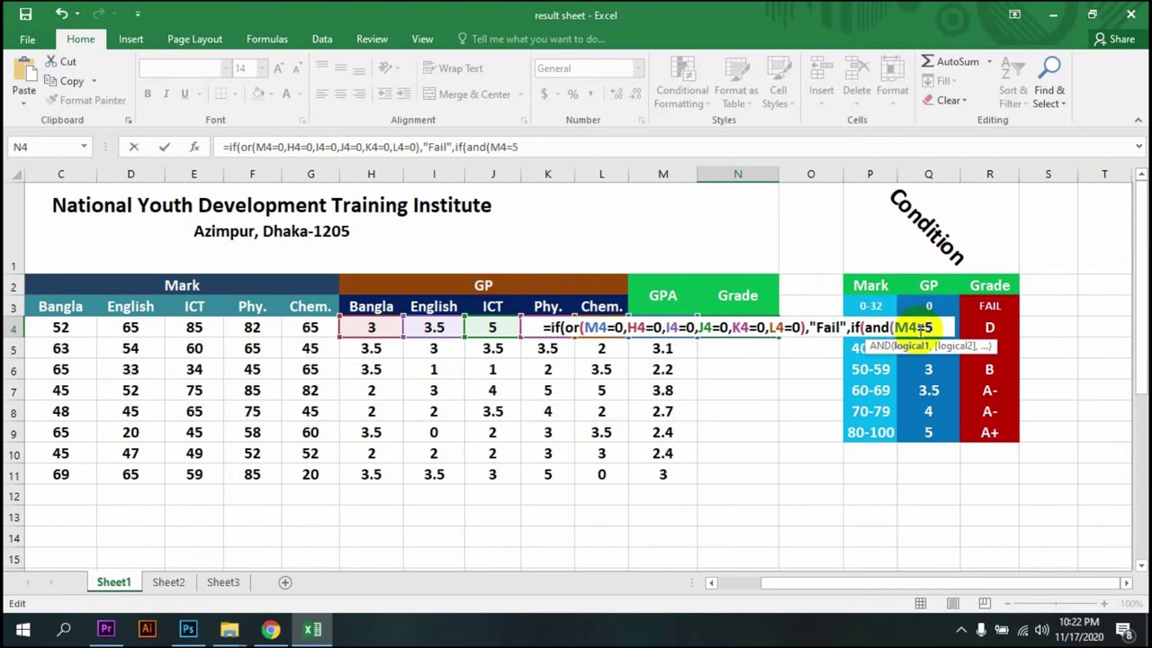
{"action": "type", "text": ")"}
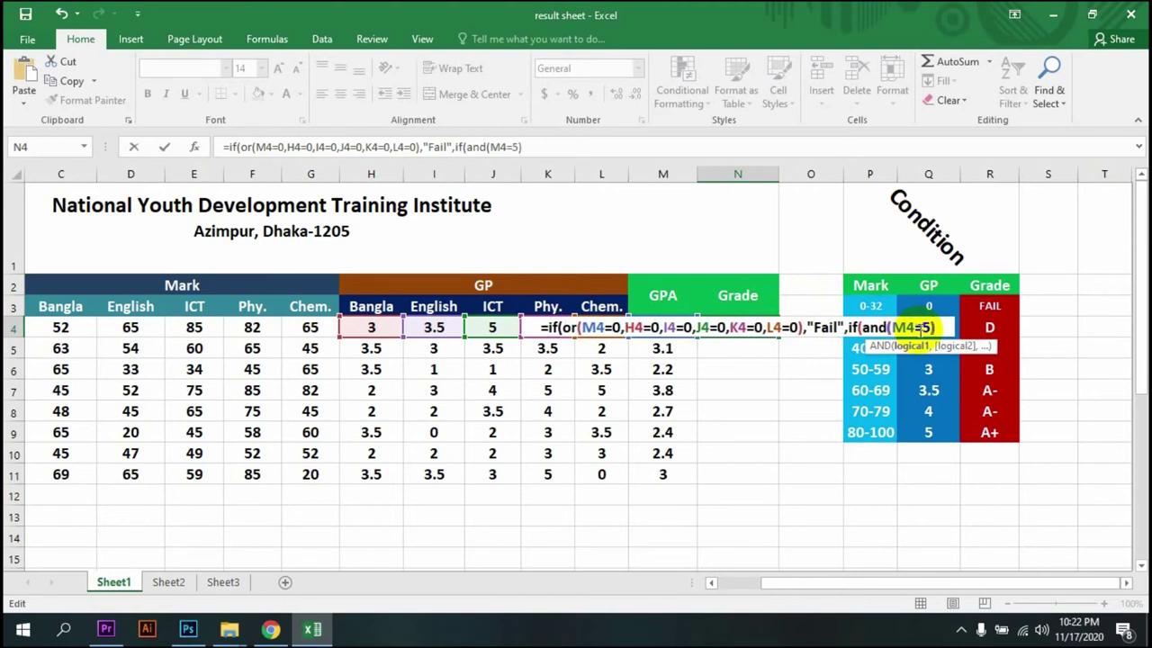
{"action": "type", "text": ",\""}
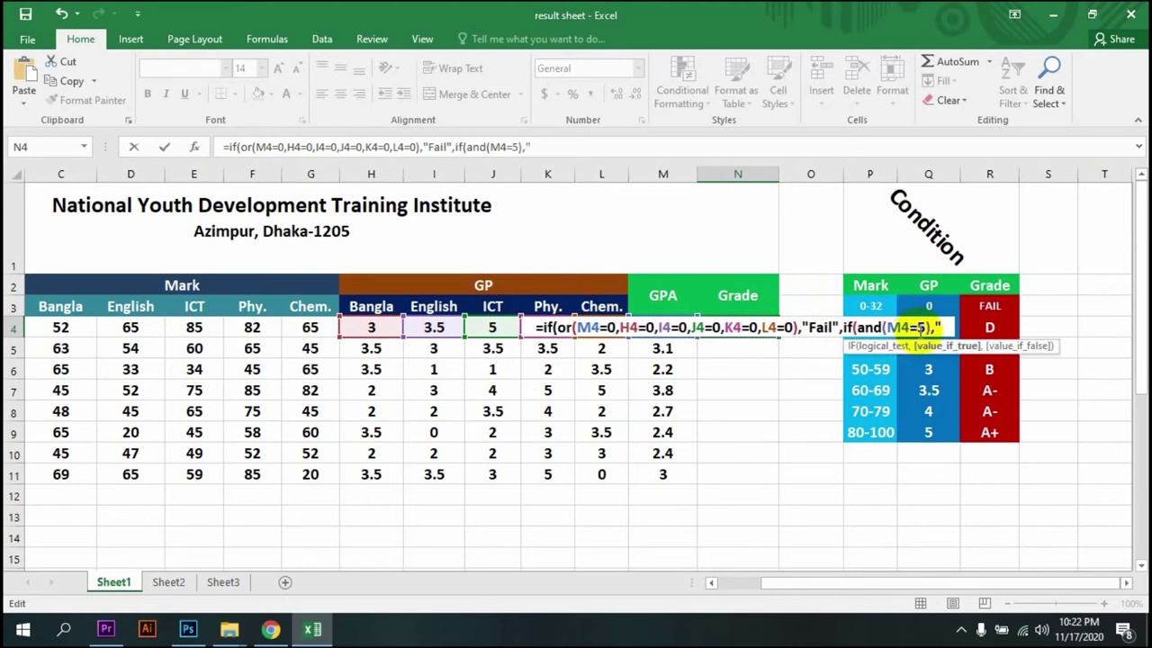
{"action": "type", "text": "A+"}
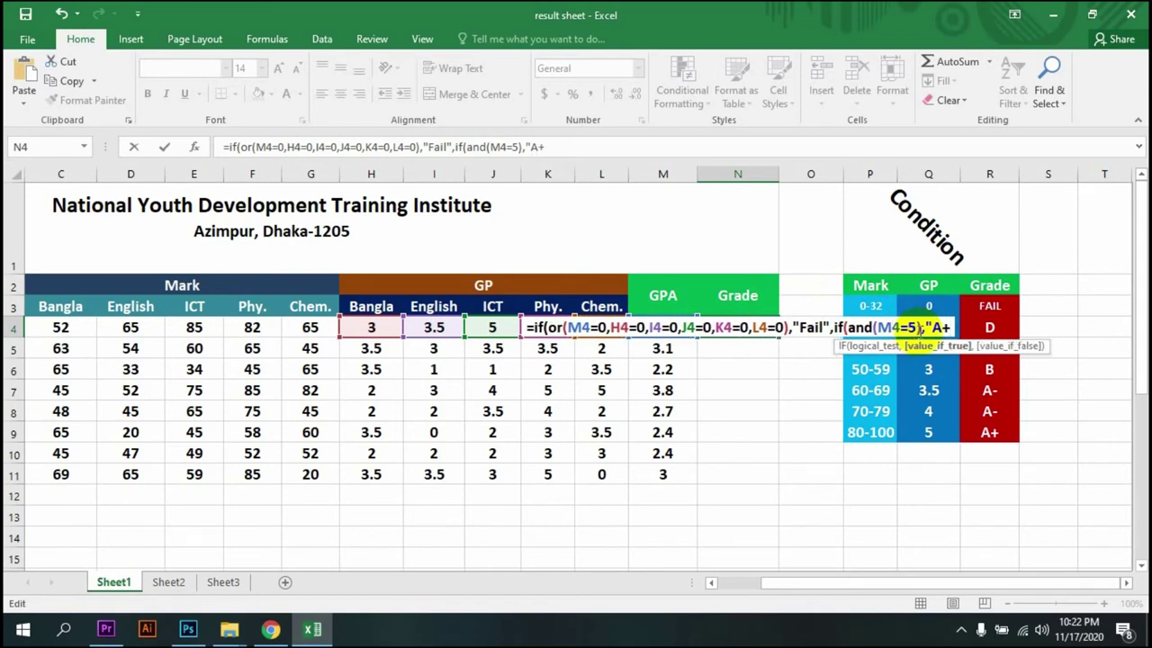
{"action": "type", "text": "\""}
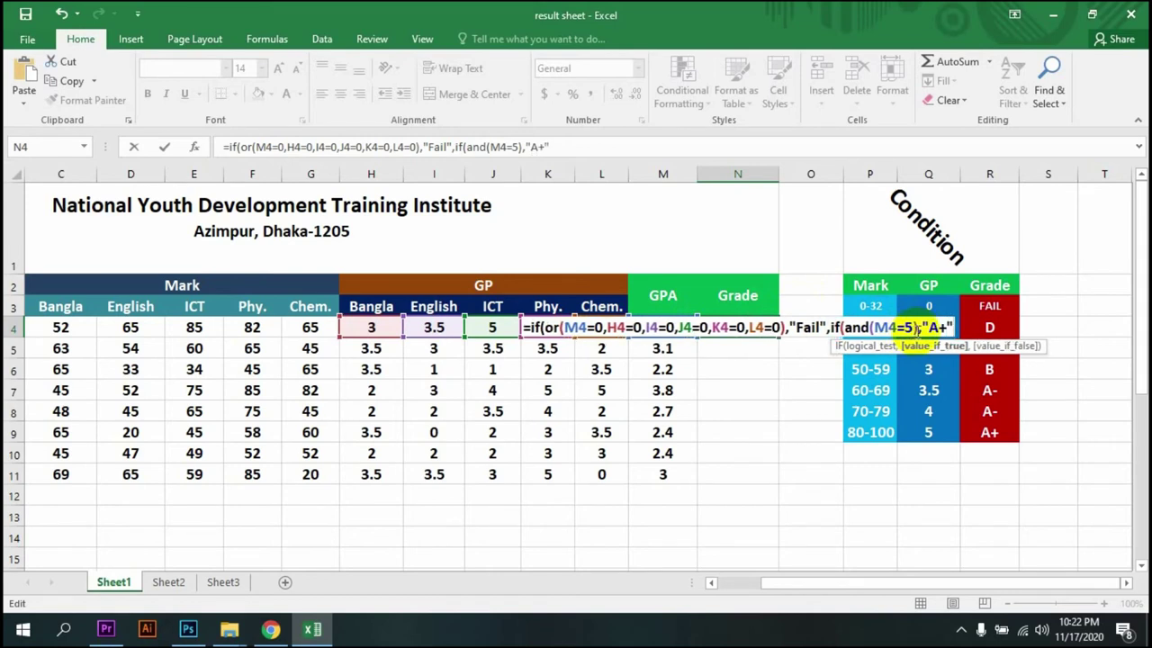
{"action": "type", "text": ","}
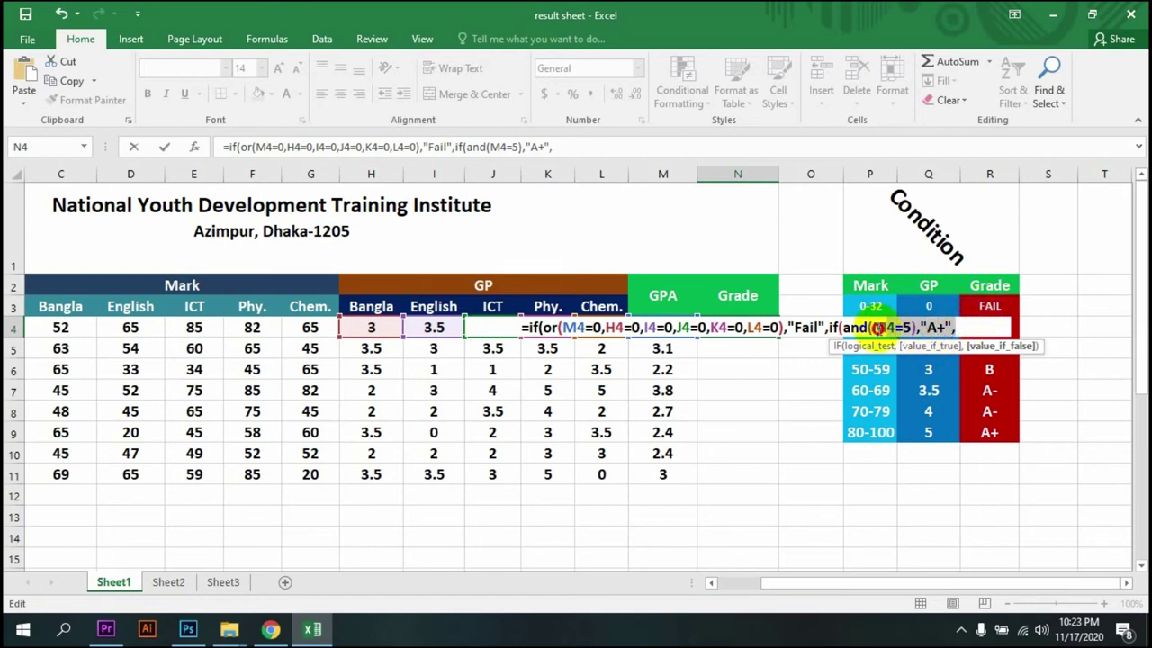
{"action": "left_click", "coordinate": [828, 328], "text": "shift"}
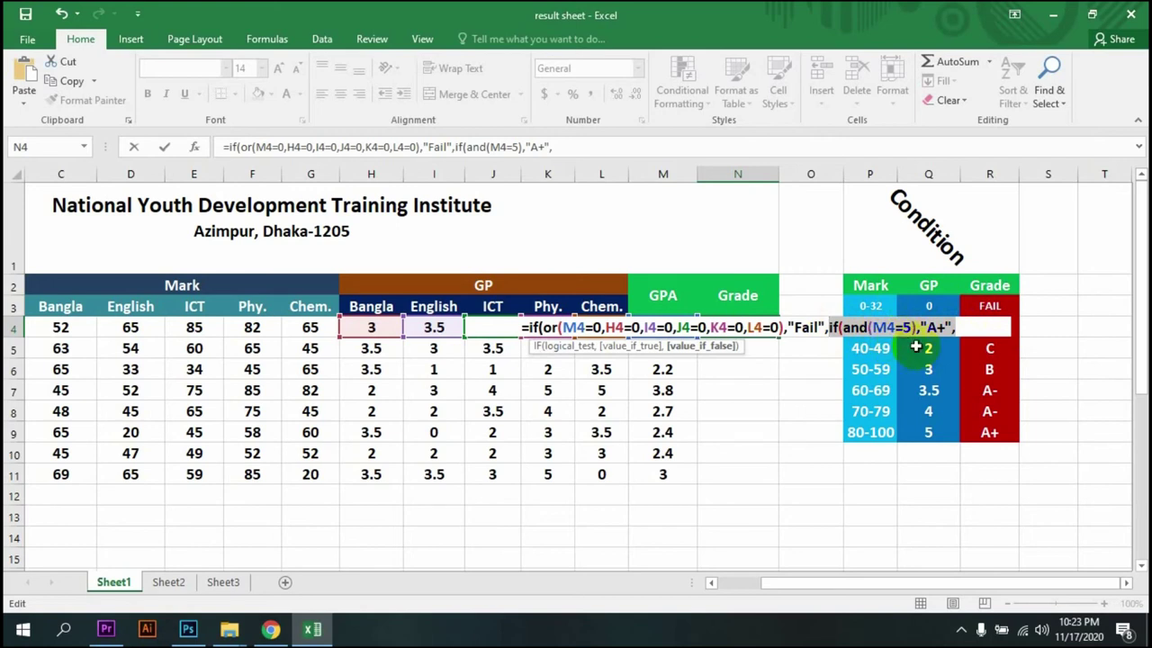
Paste the A+ clause and turn it into the tier M4=>4 returning "A"
{"action": "left_click", "coordinate": [973, 327]}
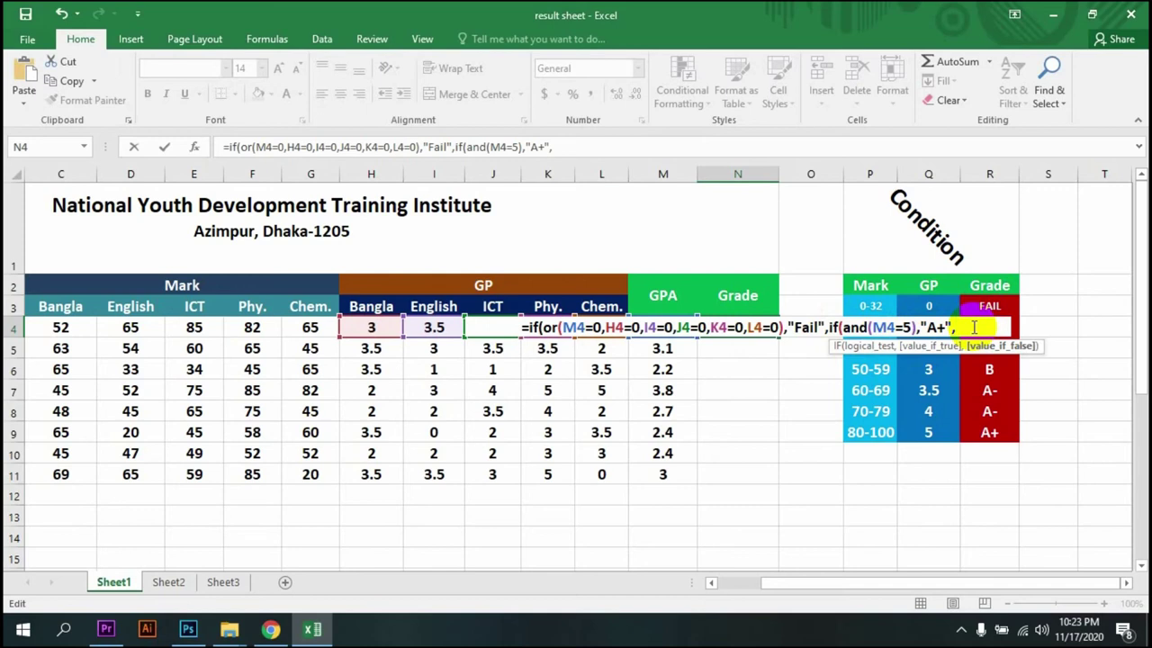
{"action": "type", "text": "if(and(M4=5),\"A+\","}
{"action": "left_click", "coordinate": [974, 326]}
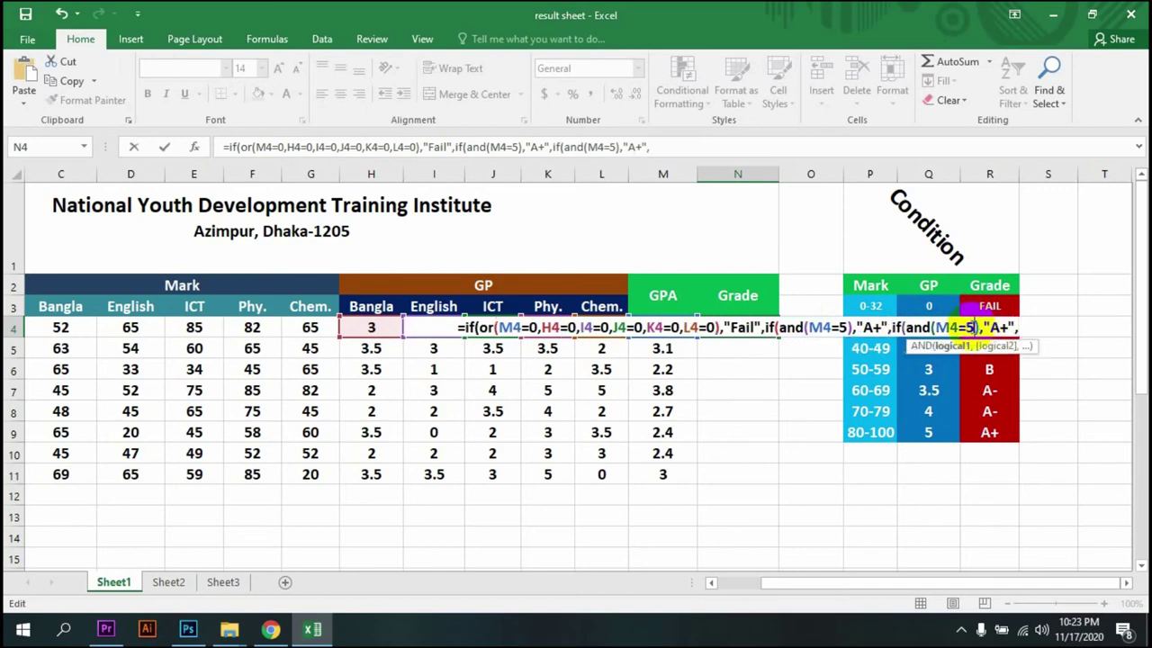
{"action": "key", "text": "BackSpace"}
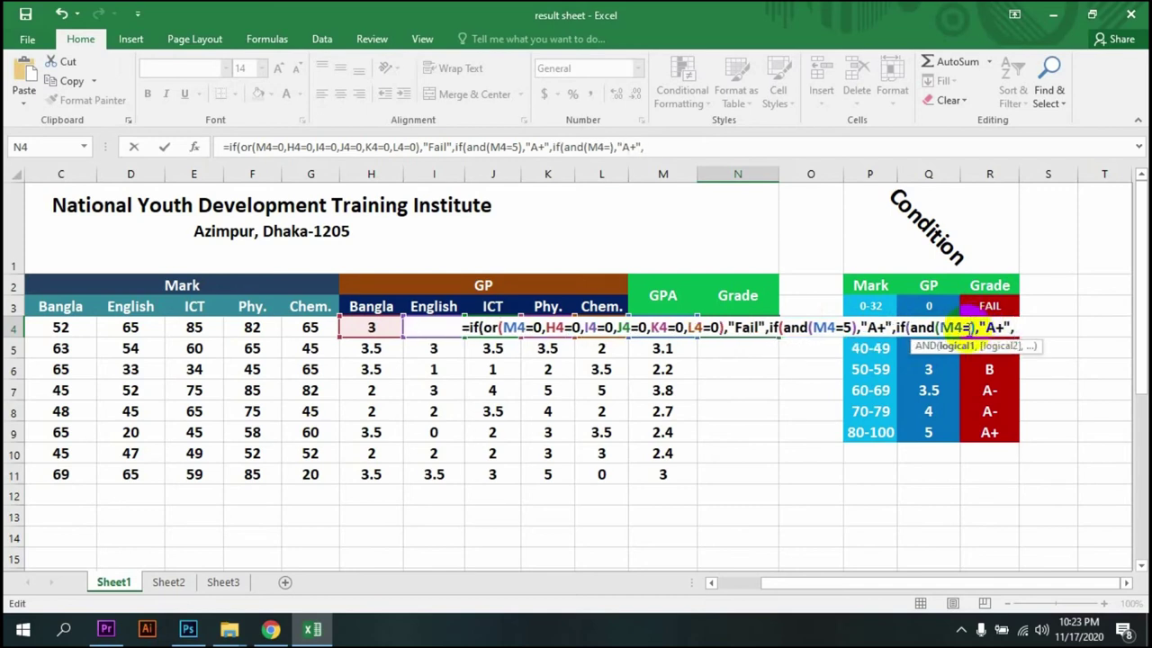
{"action": "type", "text": ">4"}
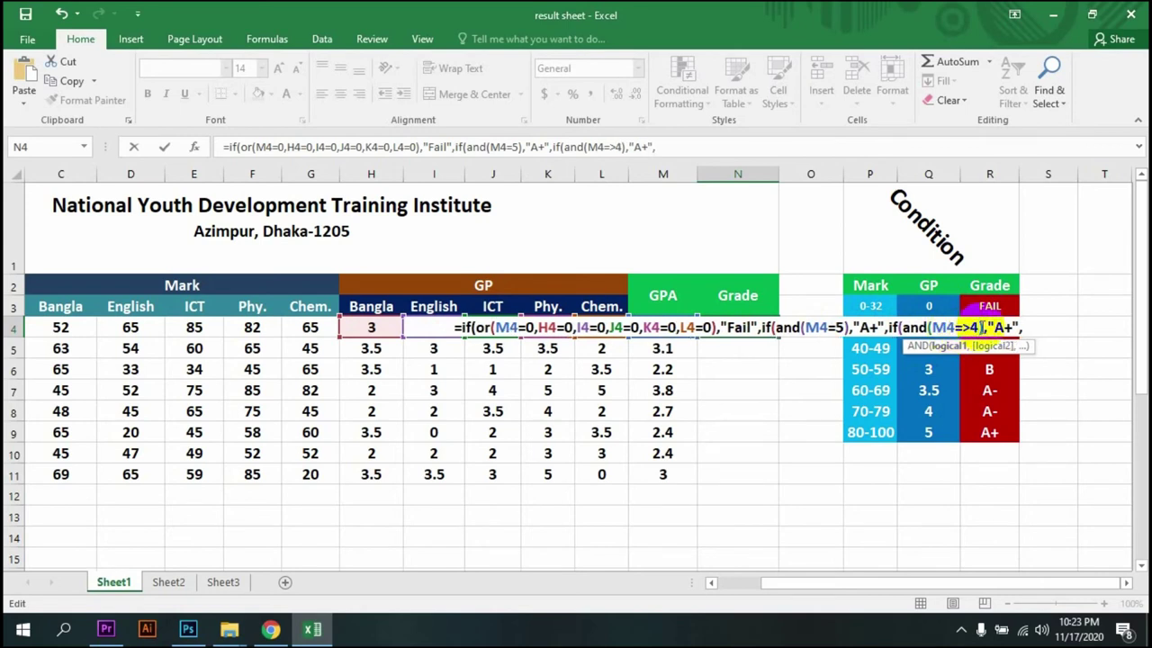
{"action": "left_click", "coordinate": [1005, 328]}
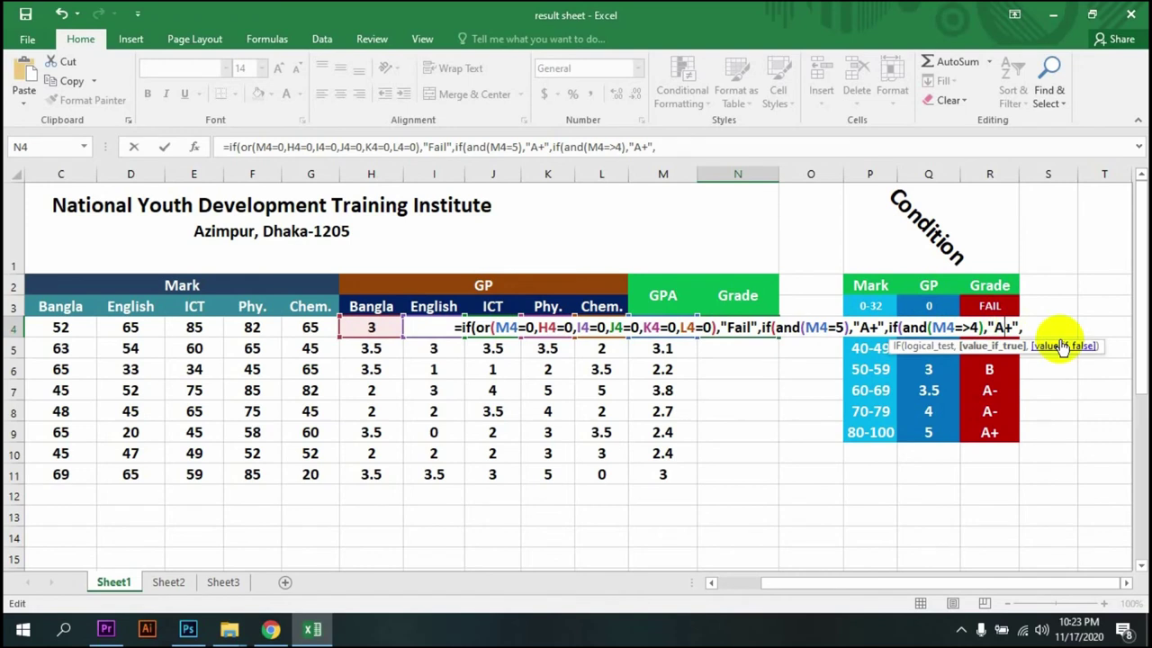
{"action": "key", "text": "BackSpace"}
Add the tier M4=>3.5 returning "A-"
{"action": "left_click", "coordinate": [1030, 327]}
{"action": "type", "text": "if(and(M4=5),\"A+\","}
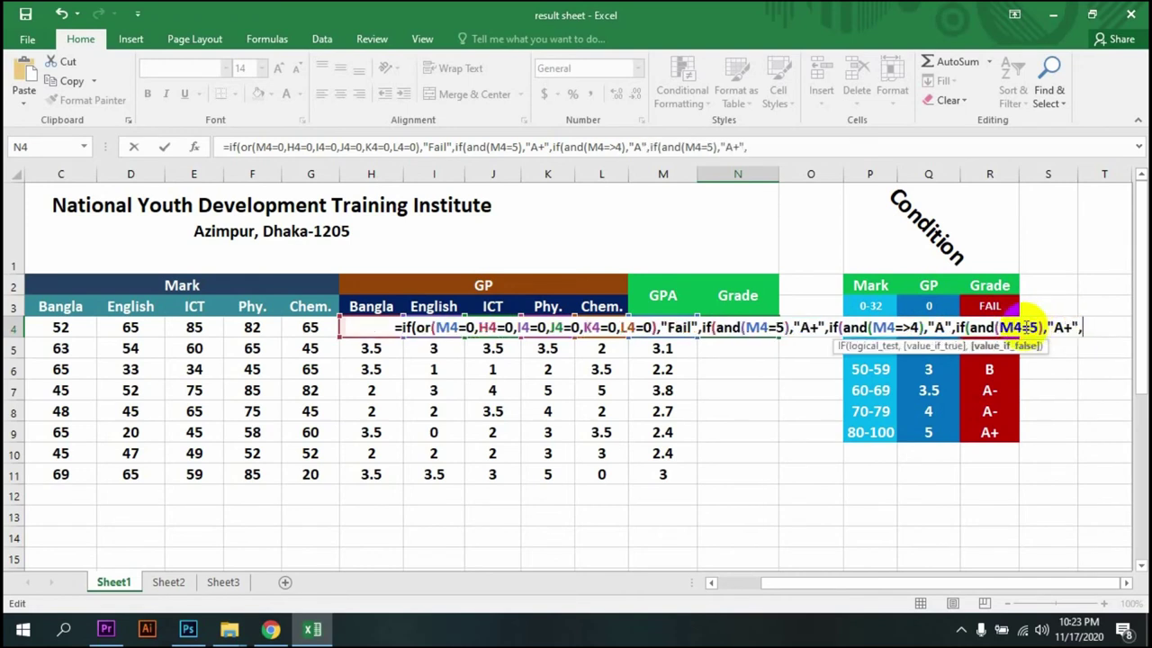
{"action": "left_click", "coordinate": [1028, 326]}
{"action": "key", "text": "Delete"}
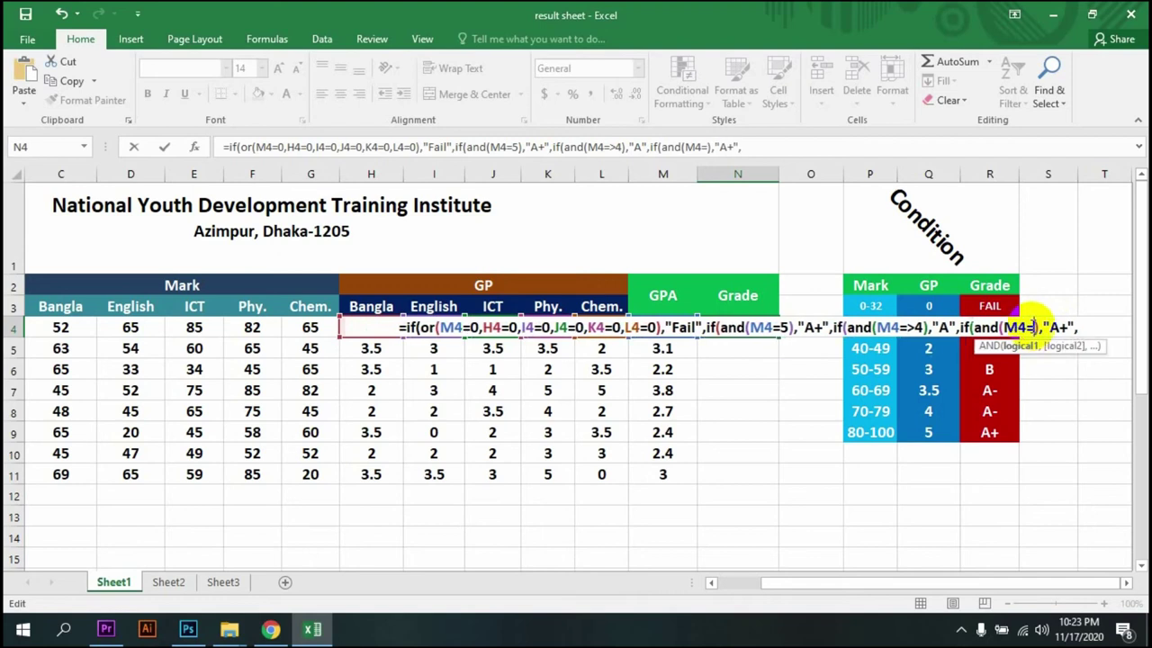
{"action": "type", "text": ">"}
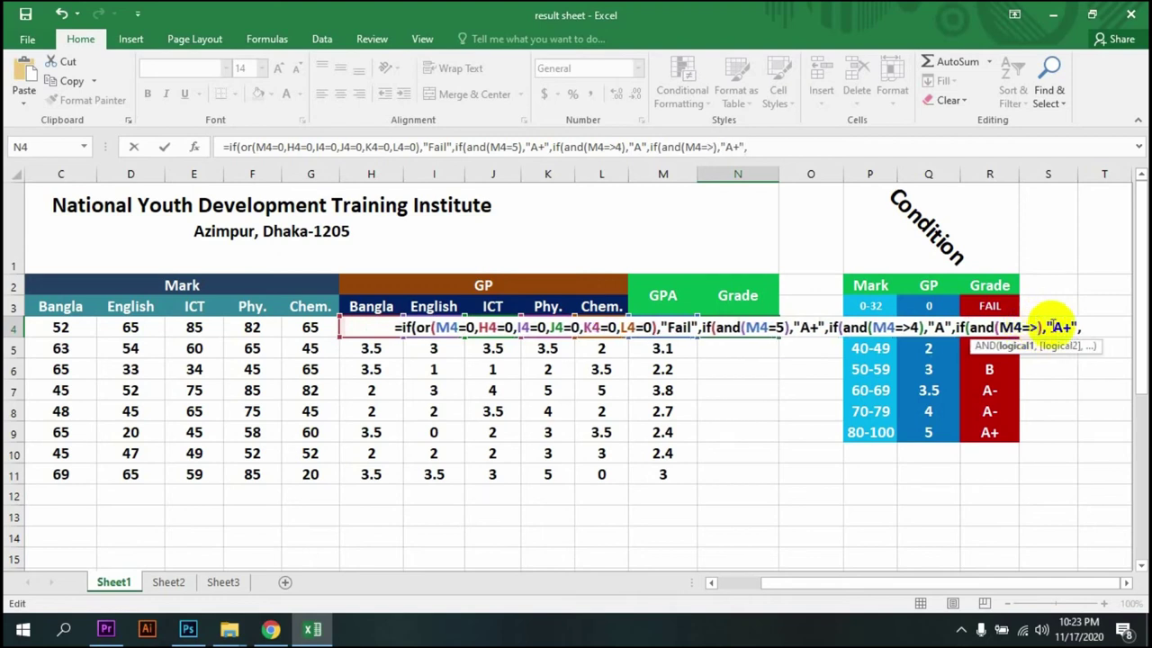
{"action": "type", "text": "3"}
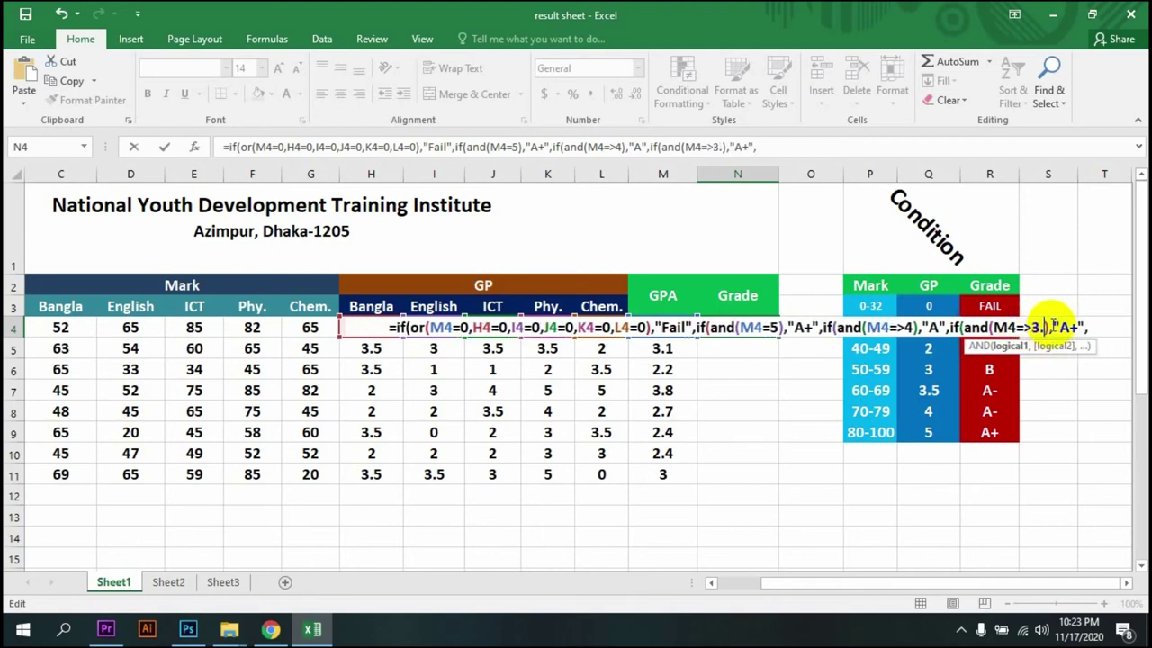
{"action": "type", "text": ".5"}
{"action": "left_click", "coordinate": [1079, 327]}
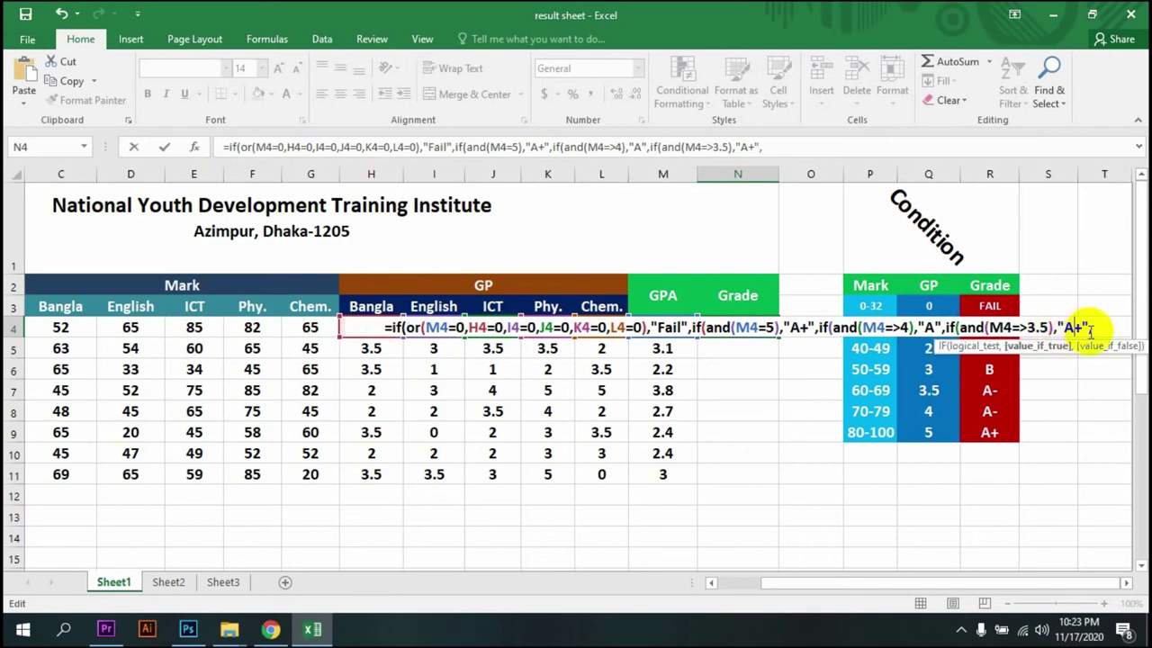
{"action": "key", "text": "BackSpace"}
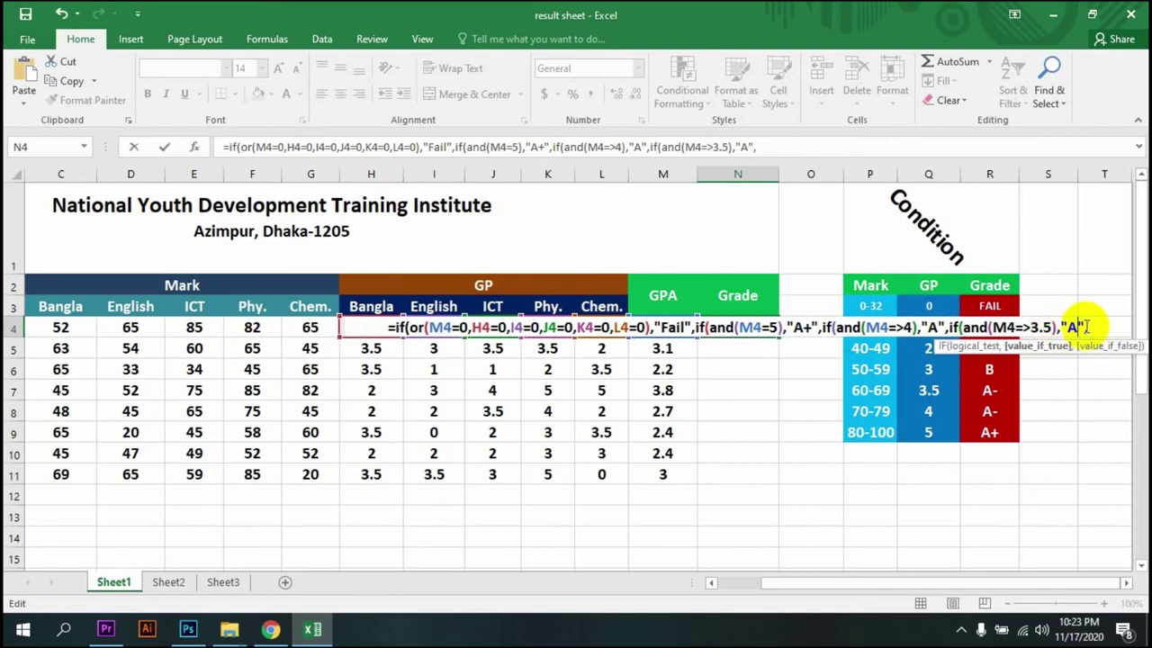
{"action": "type", "text": "-"}
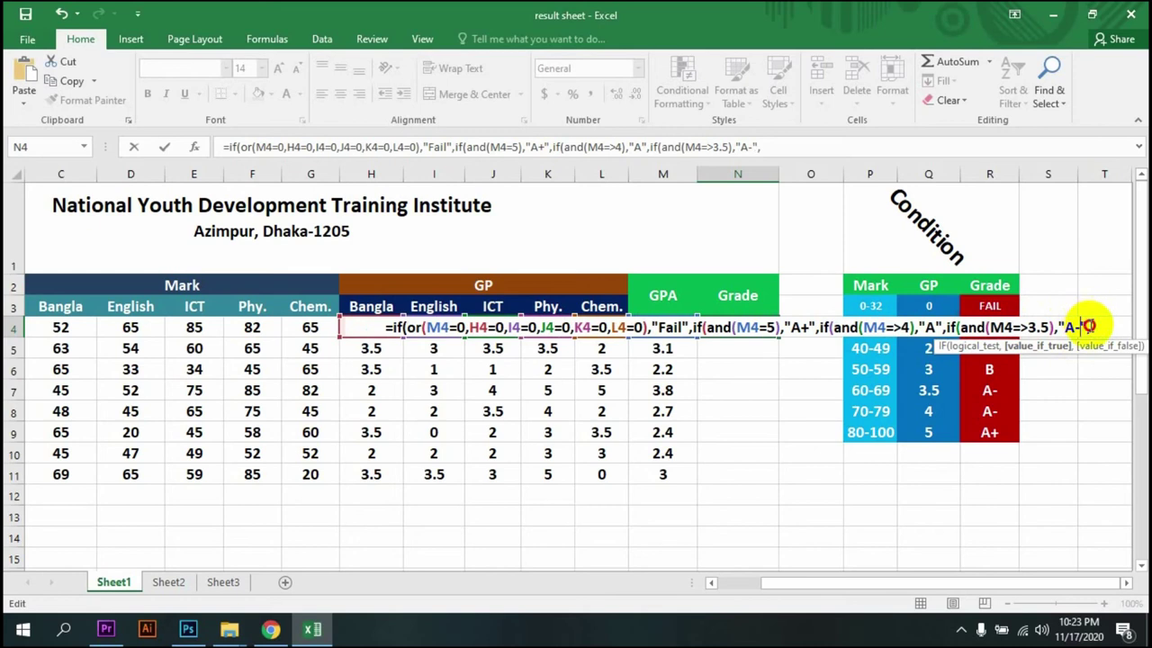
{"action": "key", "text": "End"}
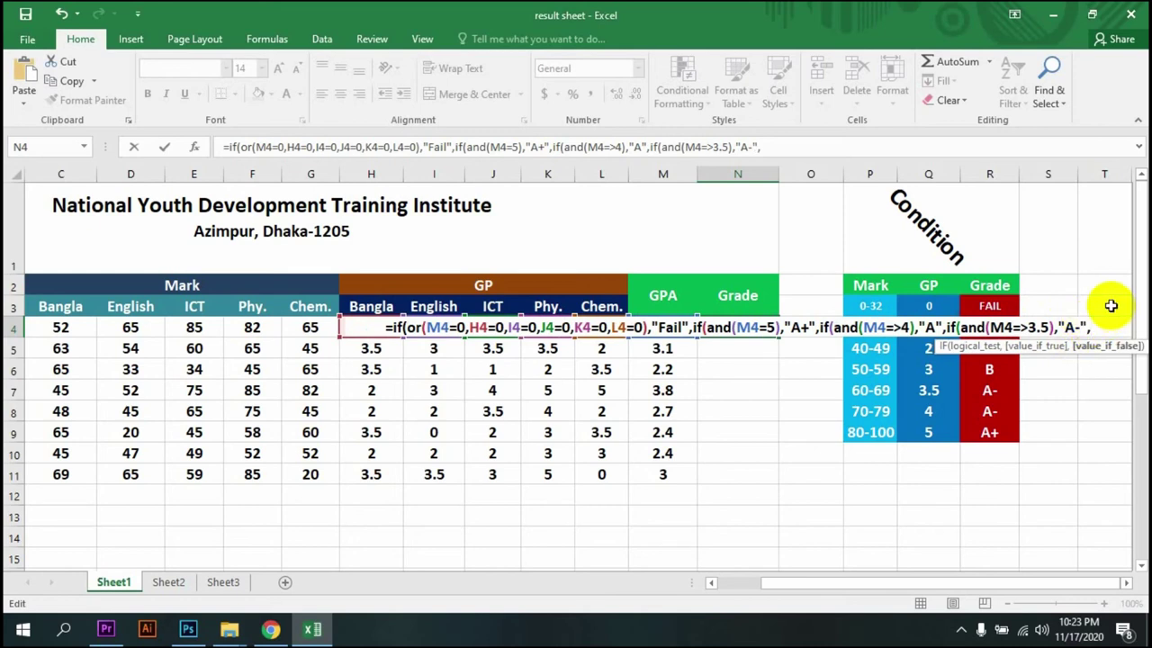
Add the tier M4=>3 returning "B", then paste one more clause and clear its 5
{"action": "type", "text": "if(and(M4=5),\"A+\","}
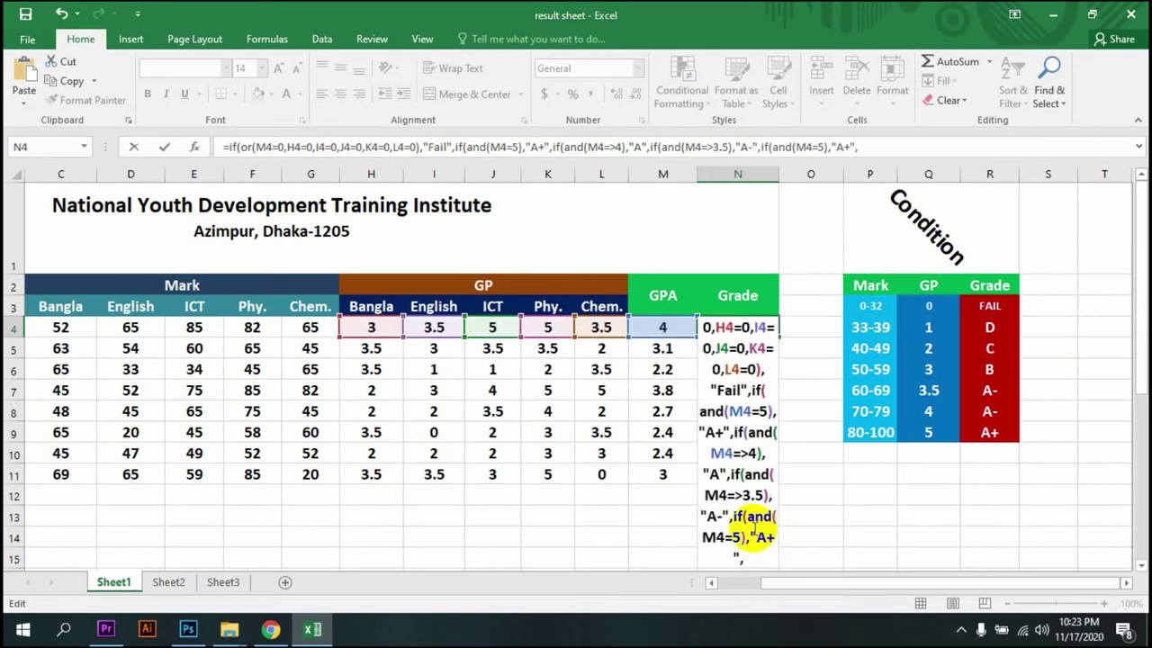
{"action": "left_click", "coordinate": [824, 146]}
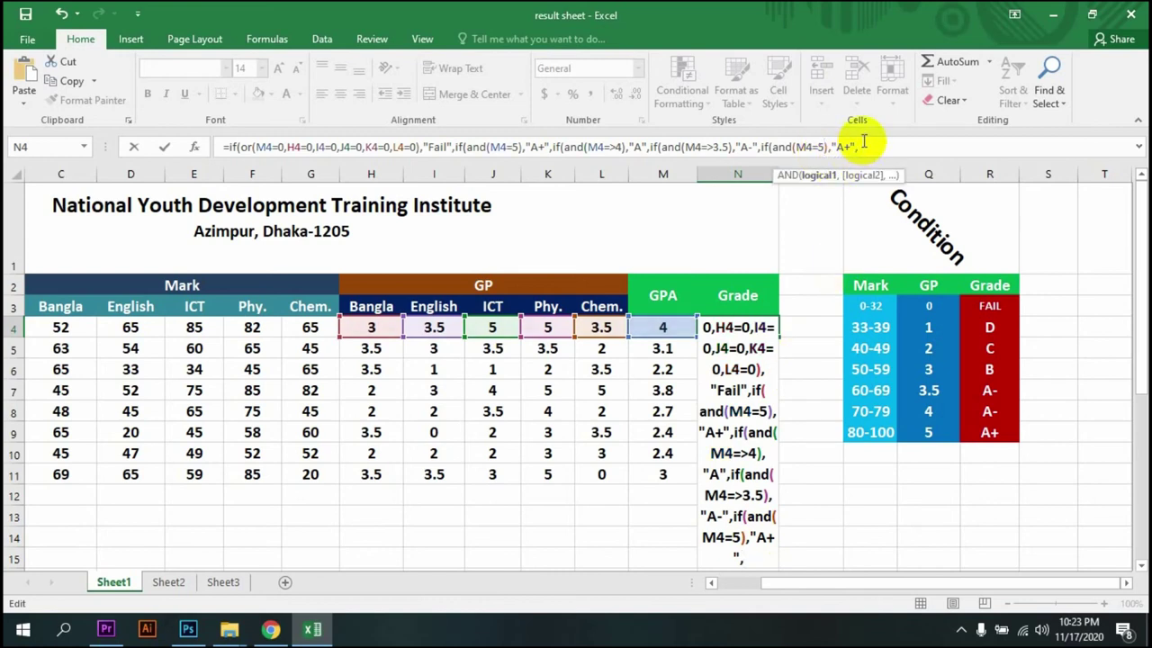
{"action": "key", "text": "BackSpace"}
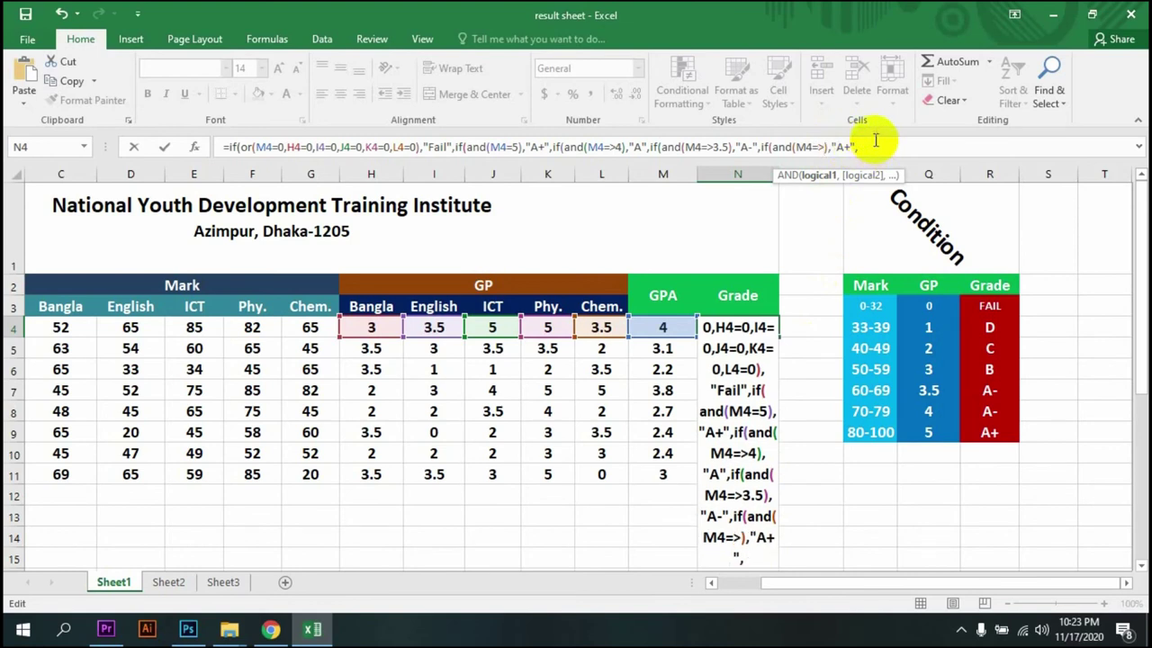
{"action": "type", "text": "3"}
{"action": "left_click", "coordinate": [856, 149]}
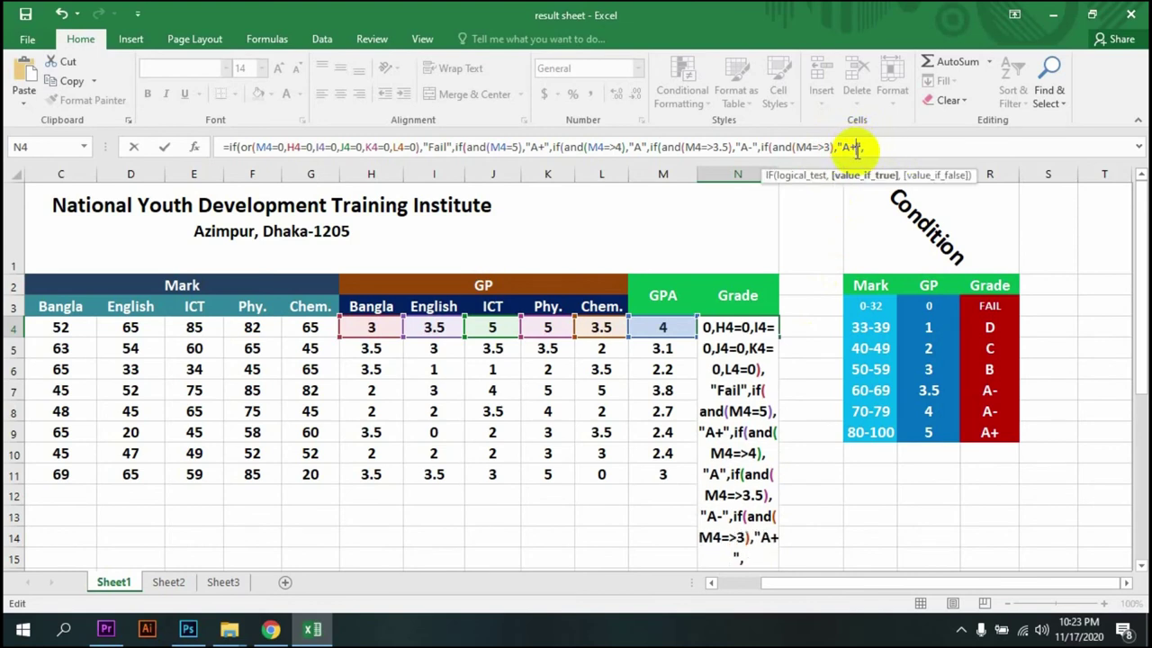
{"action": "key", "text": "BackSpace"}
{"action": "key", "text": "BackSpace"}
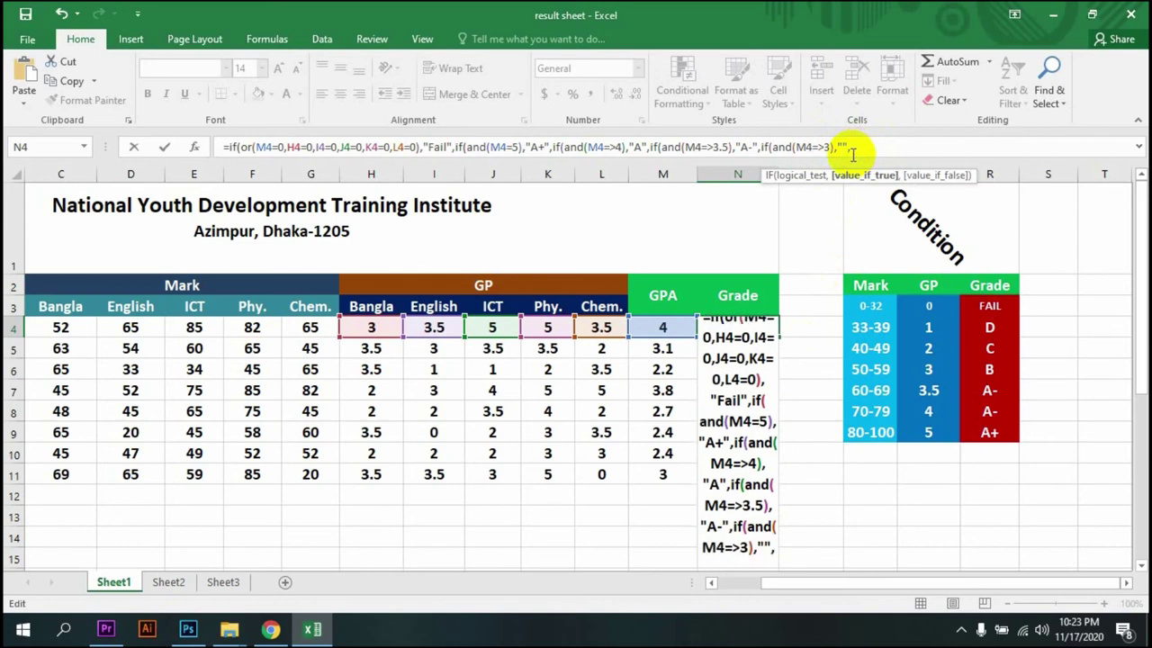
{"action": "type", "text": "B"}
{"action": "left_click", "coordinate": [866, 146]}
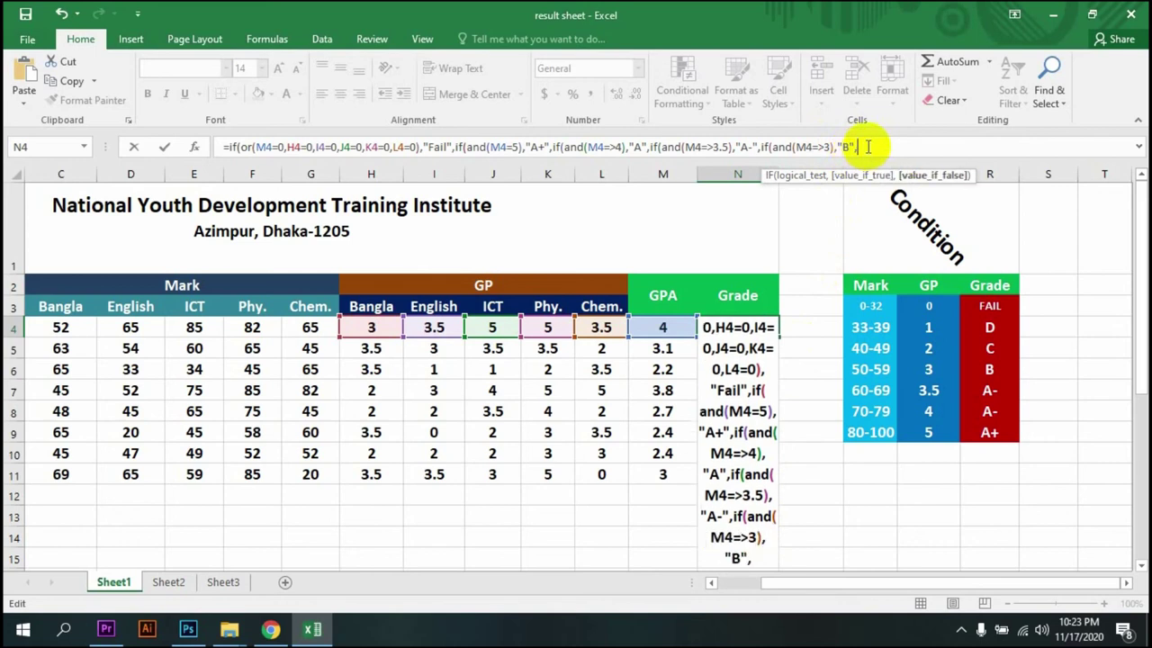
{"action": "type", "text": "if(and(M4=5),\"A+\","}
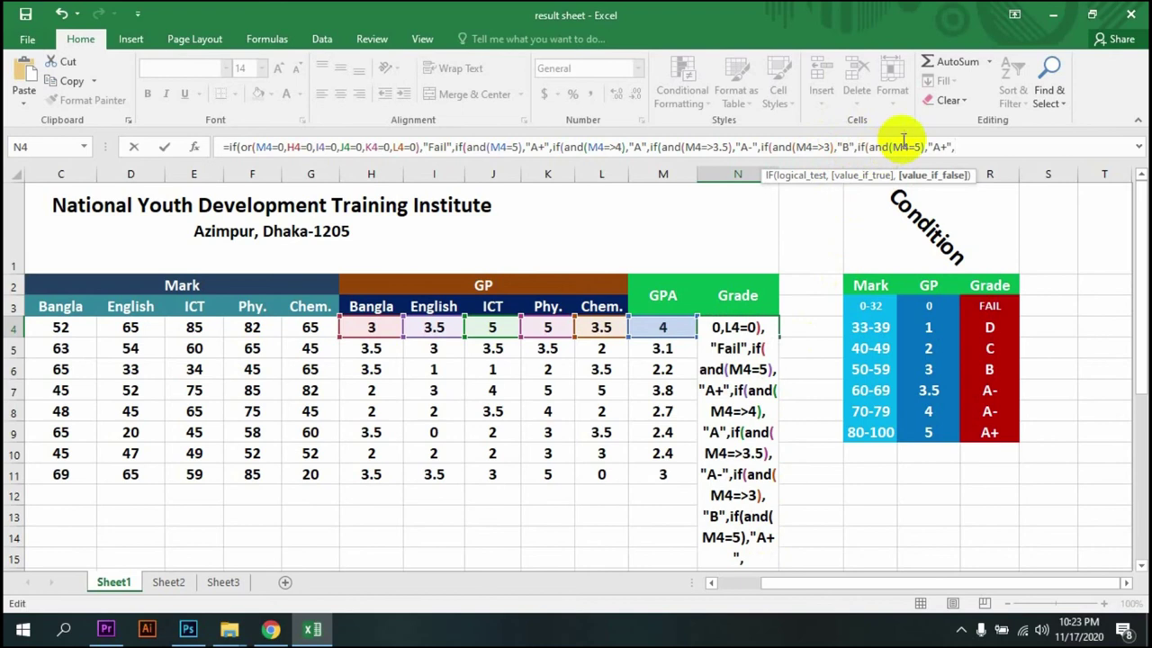
{"action": "left_click", "coordinate": [921, 146]}
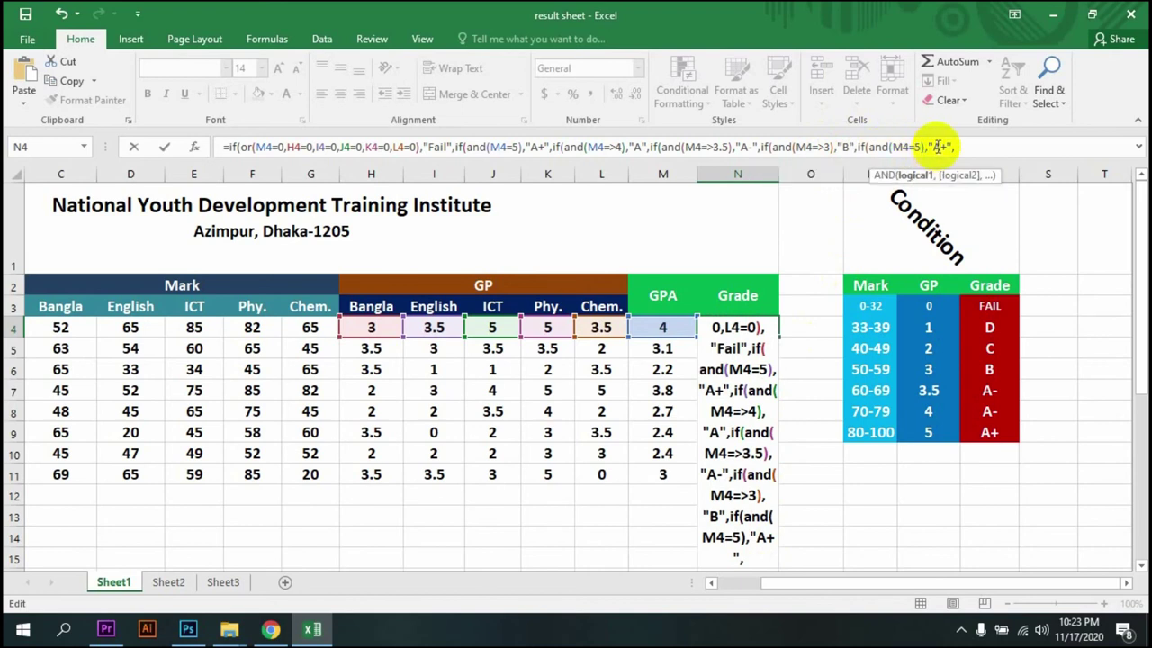
{"action": "key", "text": "BackSpace"}
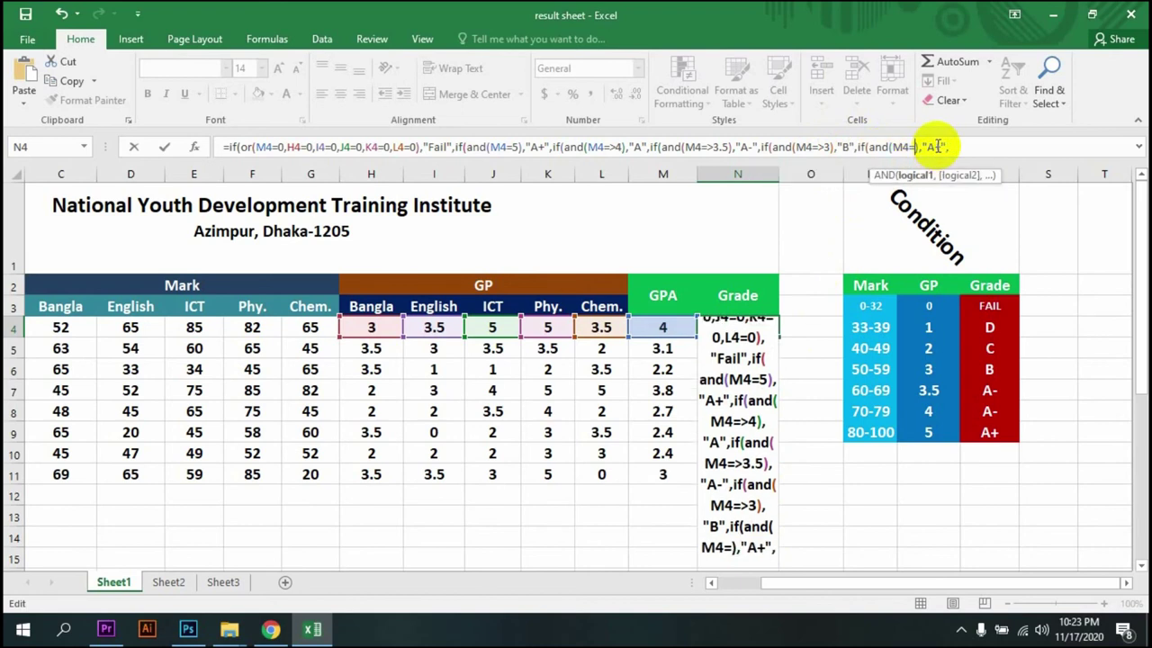
Change the copied test to M4=>2 and make its result "C"
{"action": "type", "text": ">2"}
{"action": "left_click", "coordinate": [950, 147]}
{"action": "key", "text": "BackSpace"}
{"action": "key", "text": "BackSpace"}
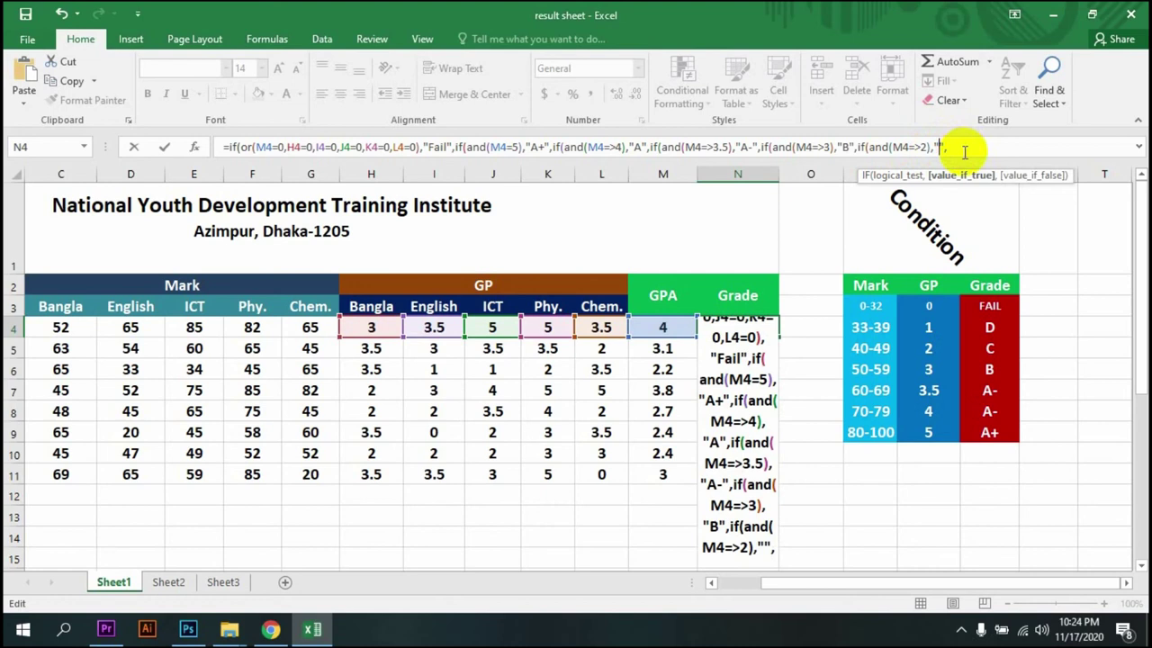
{"action": "type", "text": "C"}
Append another IF(AND) test for M4=>1 returning "D", without the trailing comma
{"action": "left_click", "coordinate": [967, 146]}
{"action": "type", "text": "if(and(M4=5),\"A+\","}
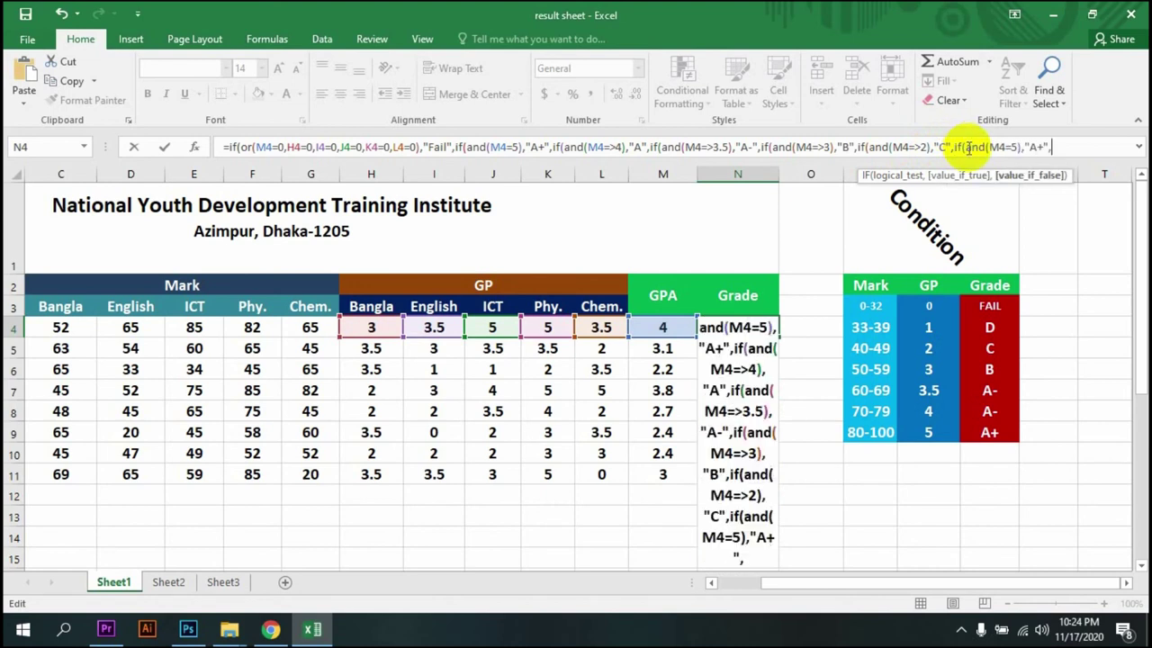
{"action": "left_click", "coordinate": [1014, 146]}
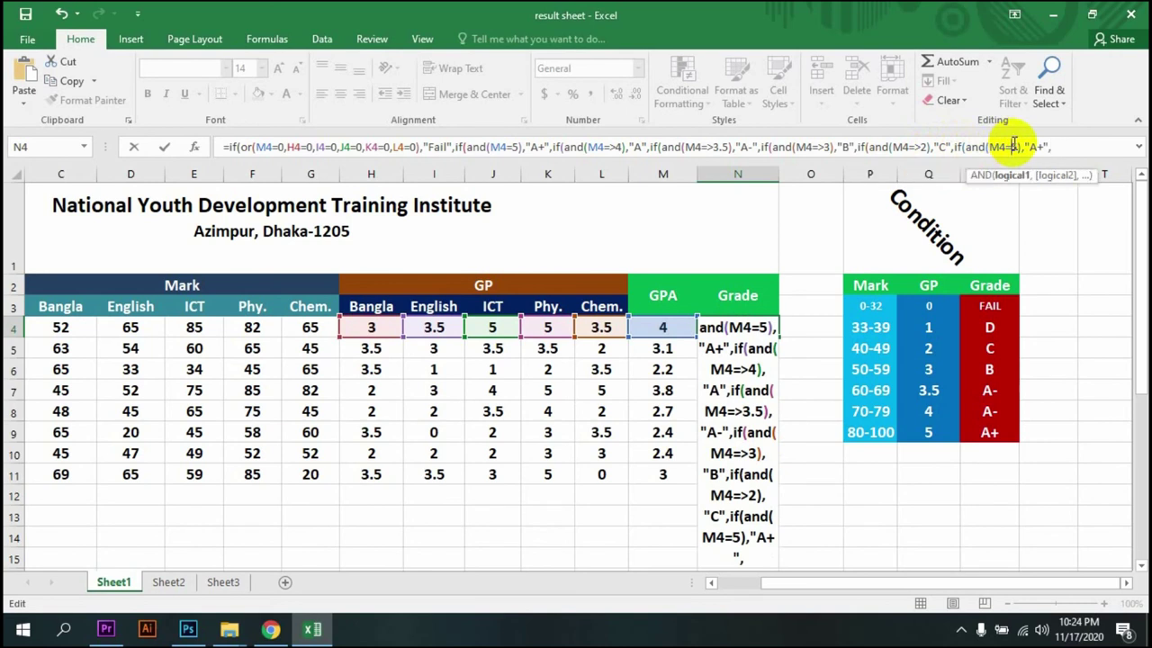
{"action": "key", "text": "BackSpace"}
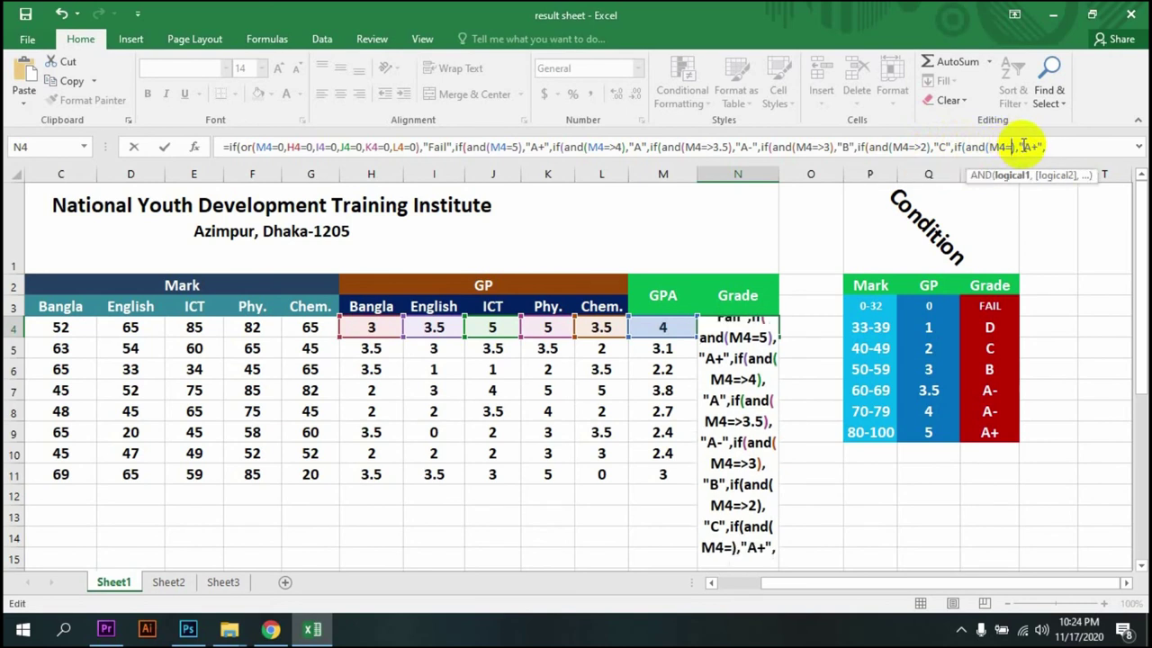
{"action": "type", "text": ">1"}
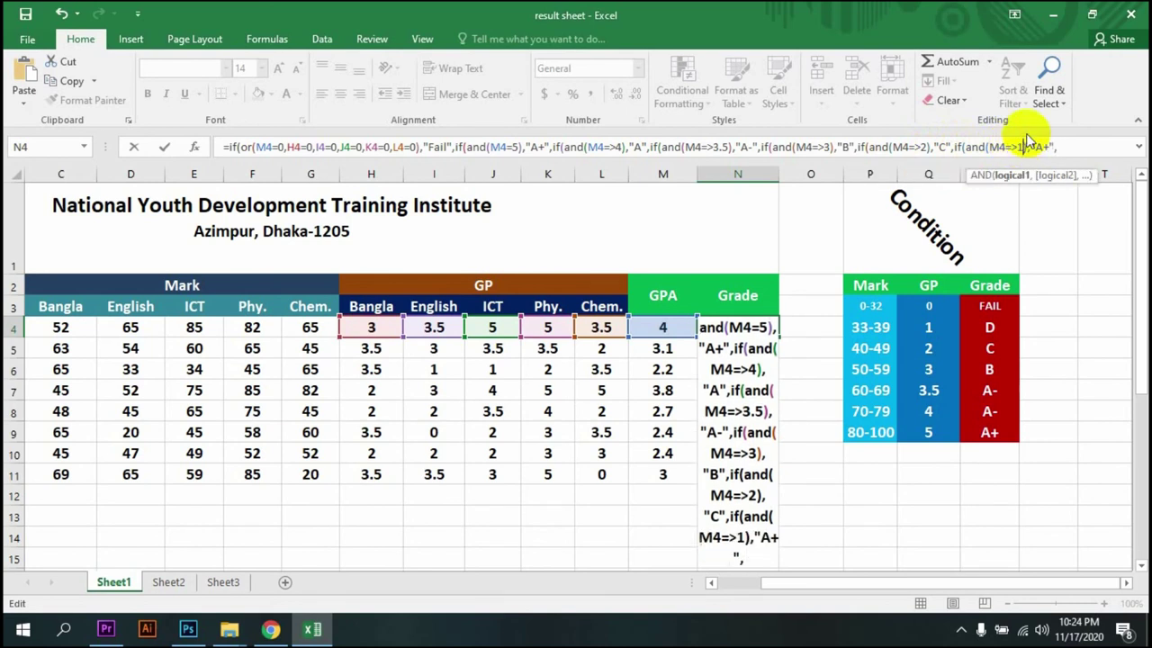
{"action": "left_click", "coordinate": [1079, 150]}
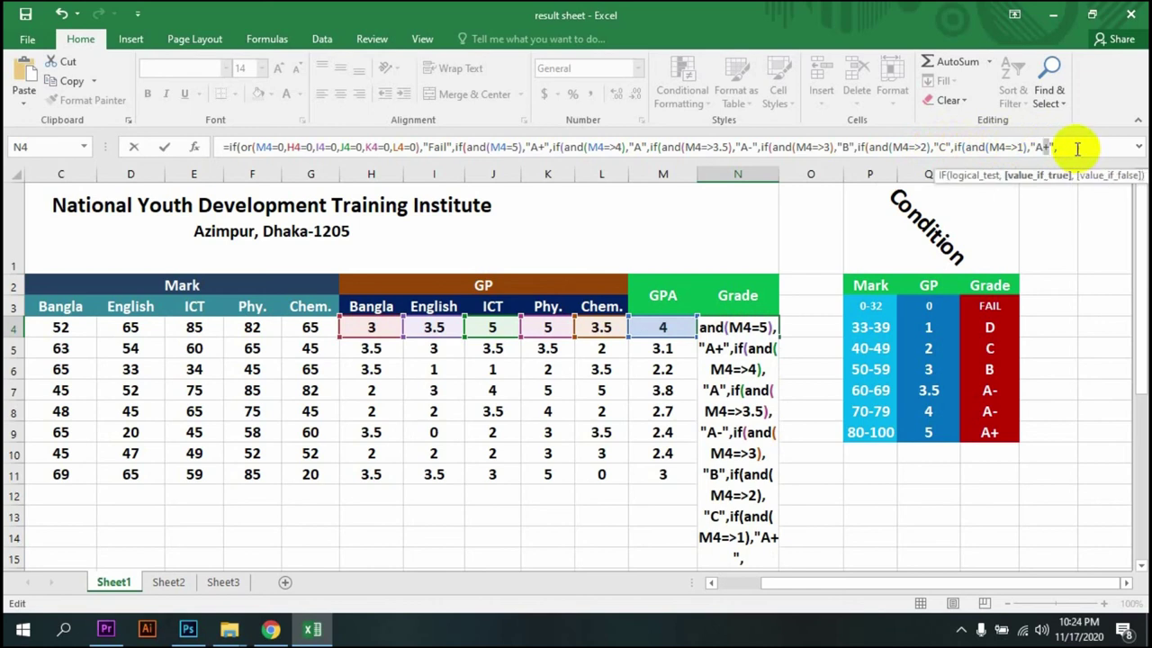
{"action": "key", "text": "BackSpace"}
{"action": "key", "text": "BackSpace"}
{"action": "type", "text": "D"}
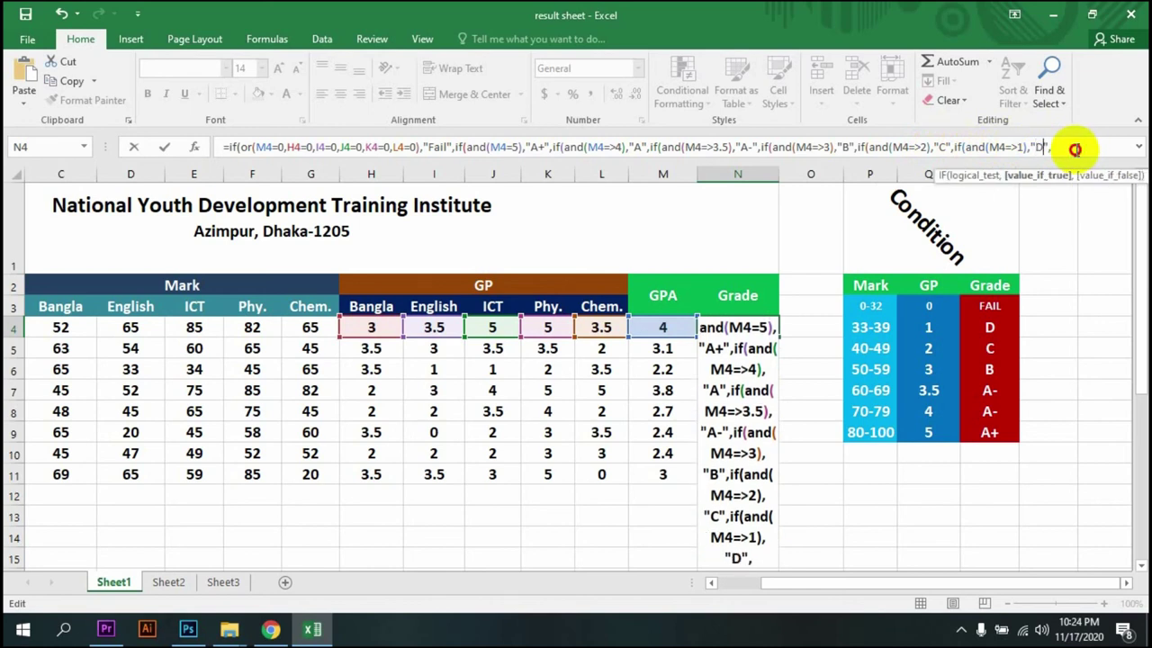
{"action": "key", "text": "BackSpace"}
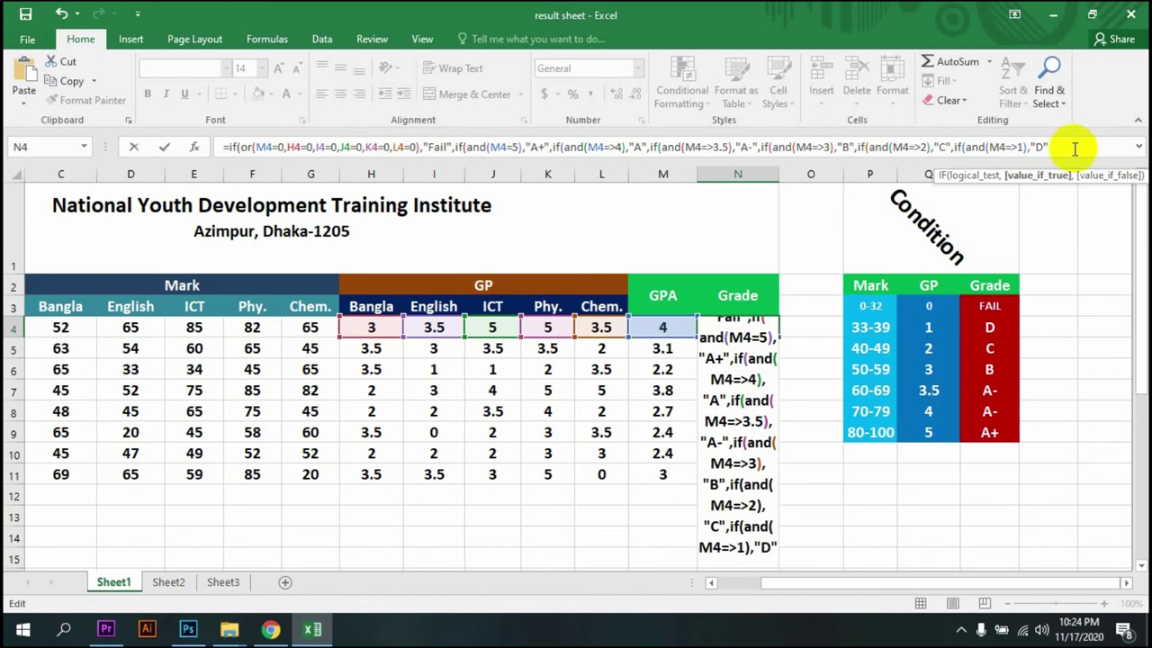
{"action": "left_click", "coordinate": [761, 463]}
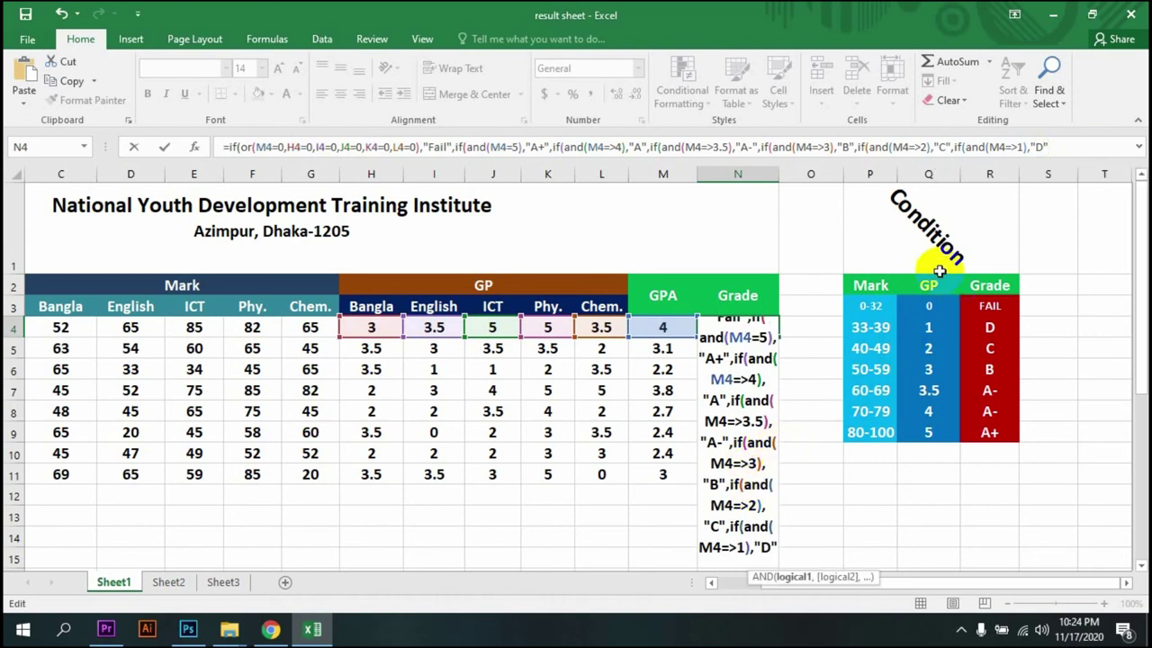
Review N4's nested grade conditions, then close the formula with ")))))))" after "D"
{"action": "left_click", "coordinate": [1076, 144]}
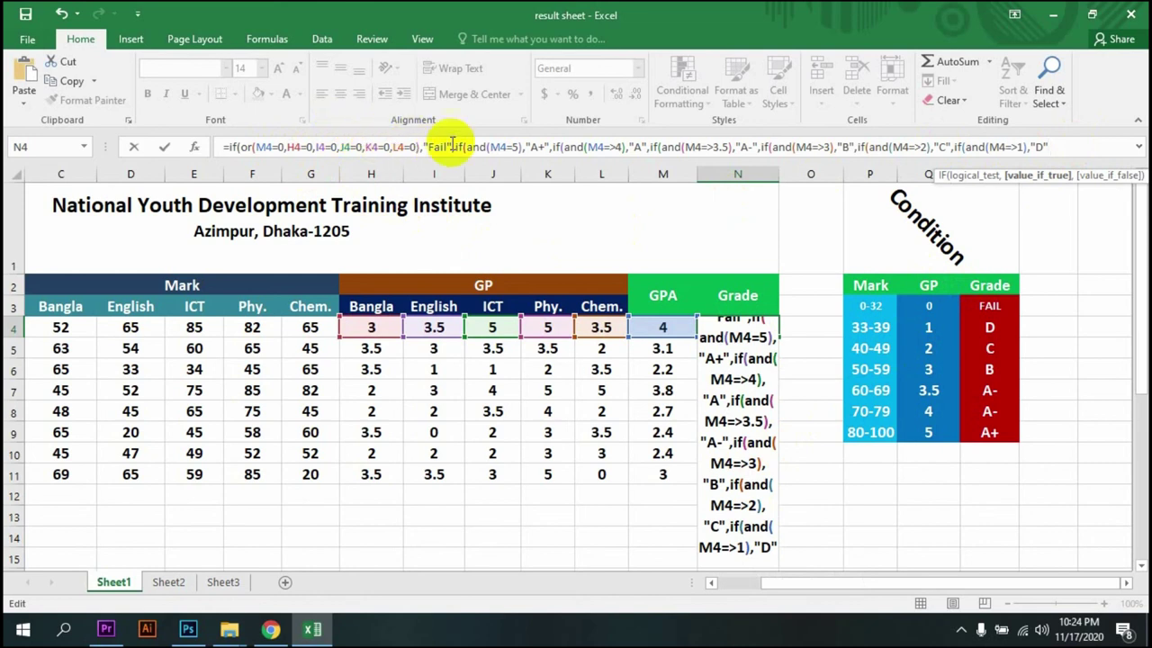
{"action": "left_click", "coordinate": [1058, 140]}
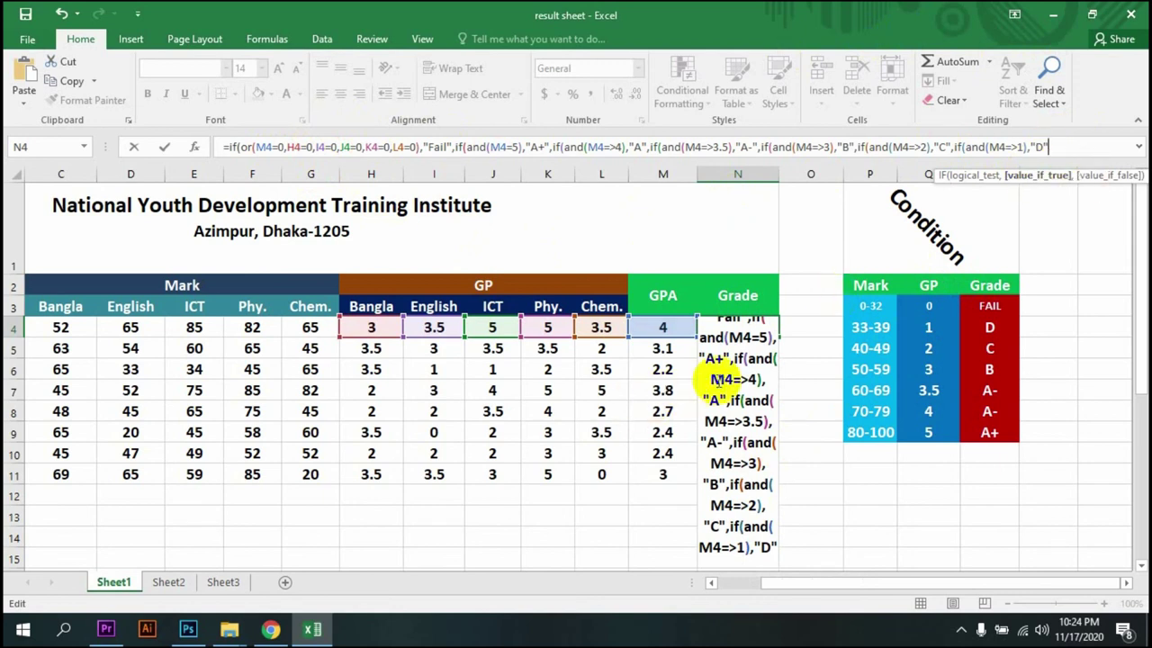
{"action": "left_click", "coordinate": [712, 379]}
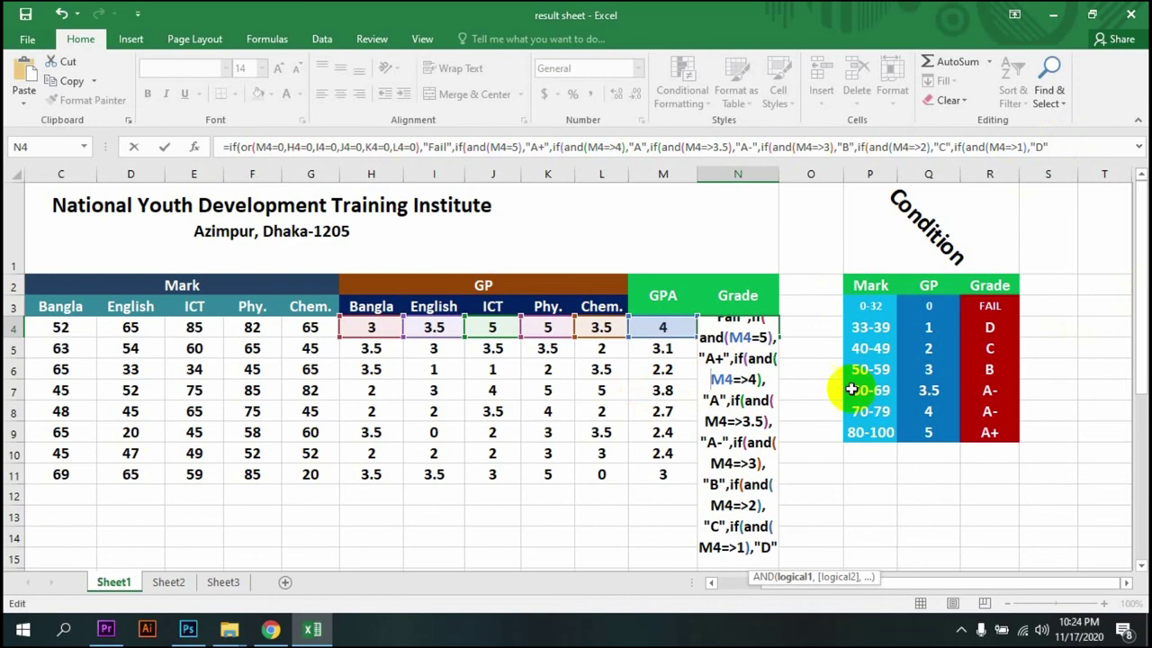
{"action": "left_click", "coordinate": [715, 378]}
{"action": "left_click_drag", "start_coordinate": [715, 379], "coordinate": [716, 313]}
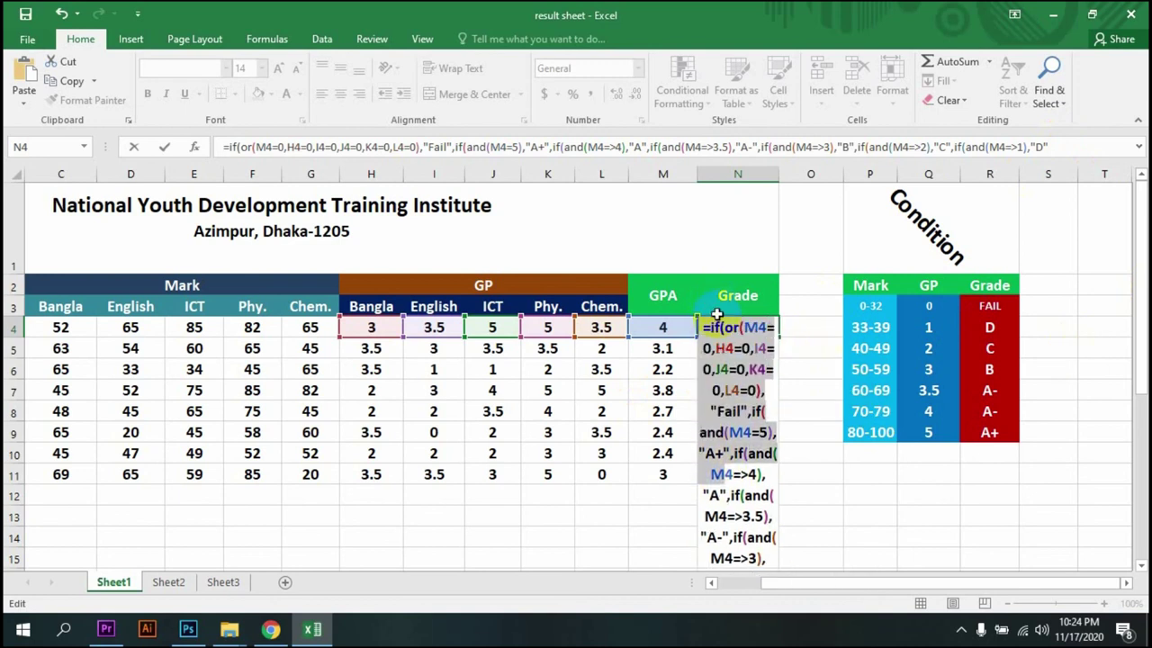
{"action": "left_click", "coordinate": [720, 324]}
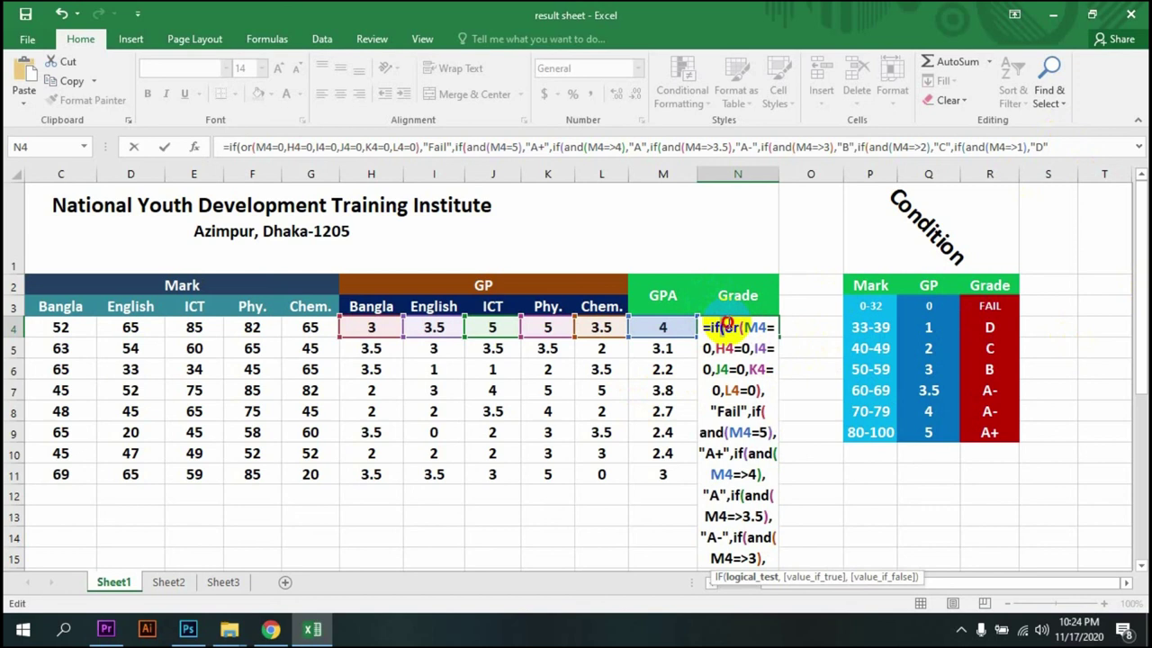
{"action": "mouse_move", "coordinate": [746, 470]}
{"action": "left_mouse_down"}
{"action": "mouse_move", "coordinate": [762, 587]}
{"action": "mouse_move", "coordinate": [775, 558]}
{"action": "left_mouse_up"}
{"action": "left_click", "coordinate": [776, 557]}
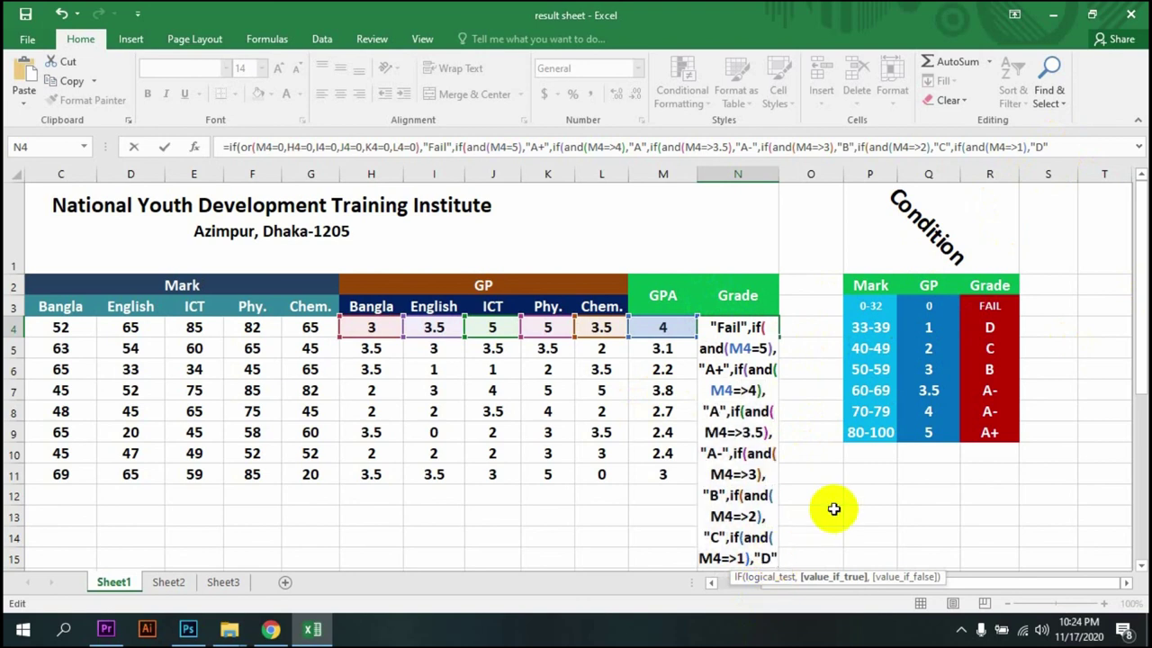
{"action": "type", "text": ")"}
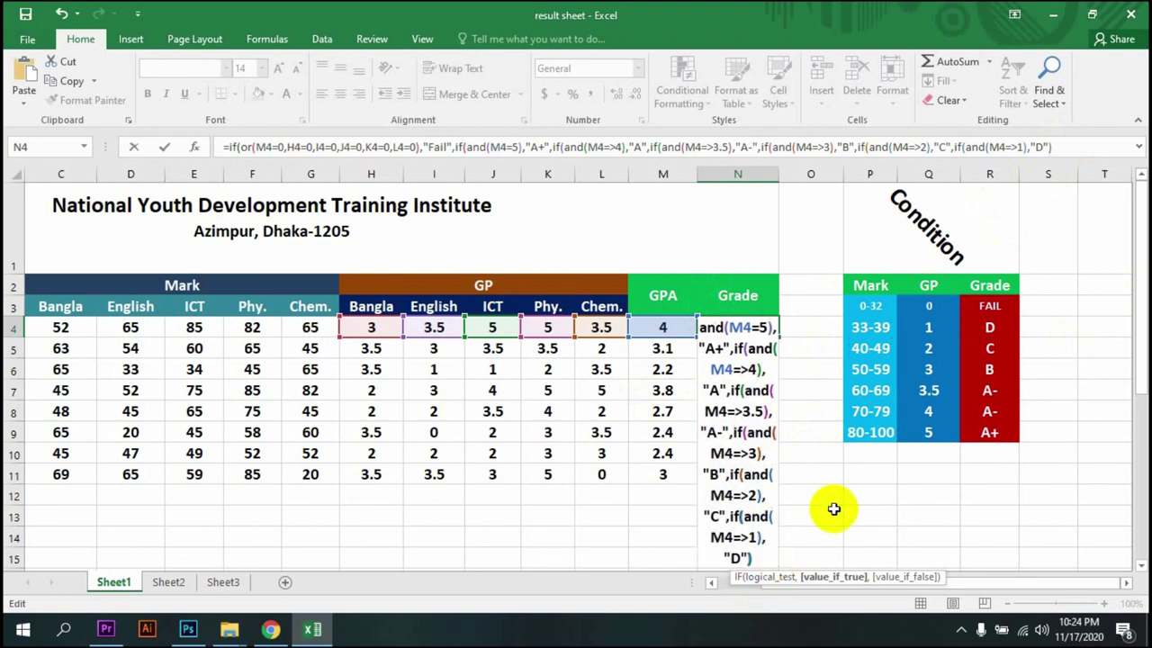
{"action": "type", "text": "))))))"}
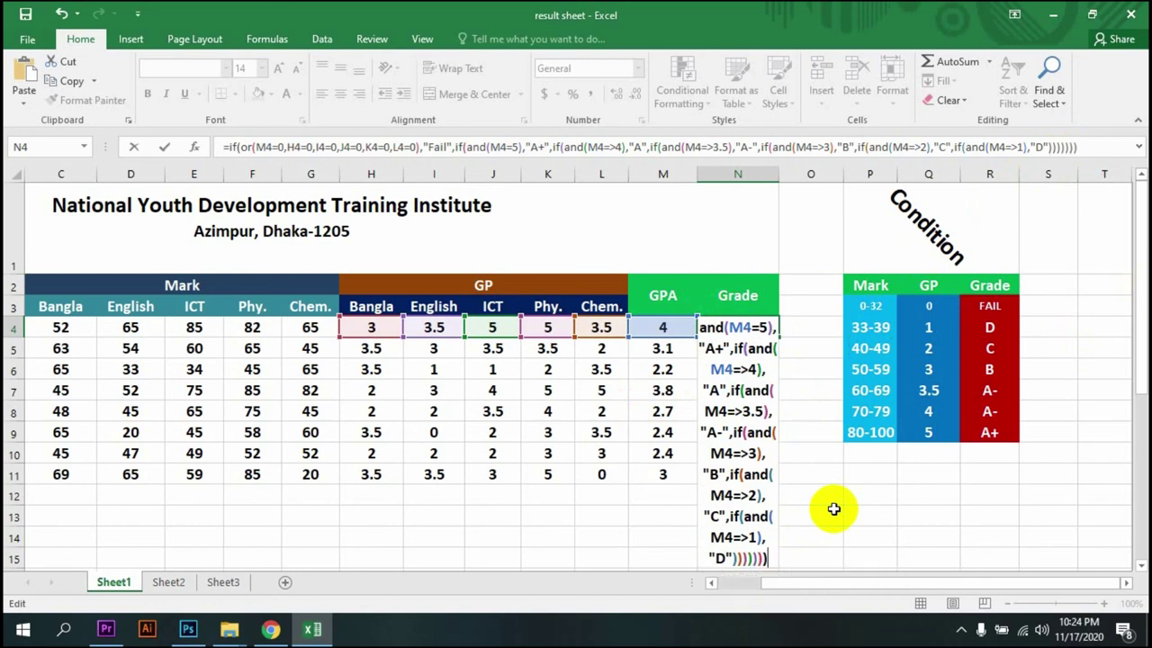
Commit N4's formula with Excel's bracket correction so it shows A, then check M4's AVERAGE
{"action": "left_click", "coordinate": [833, 509]}
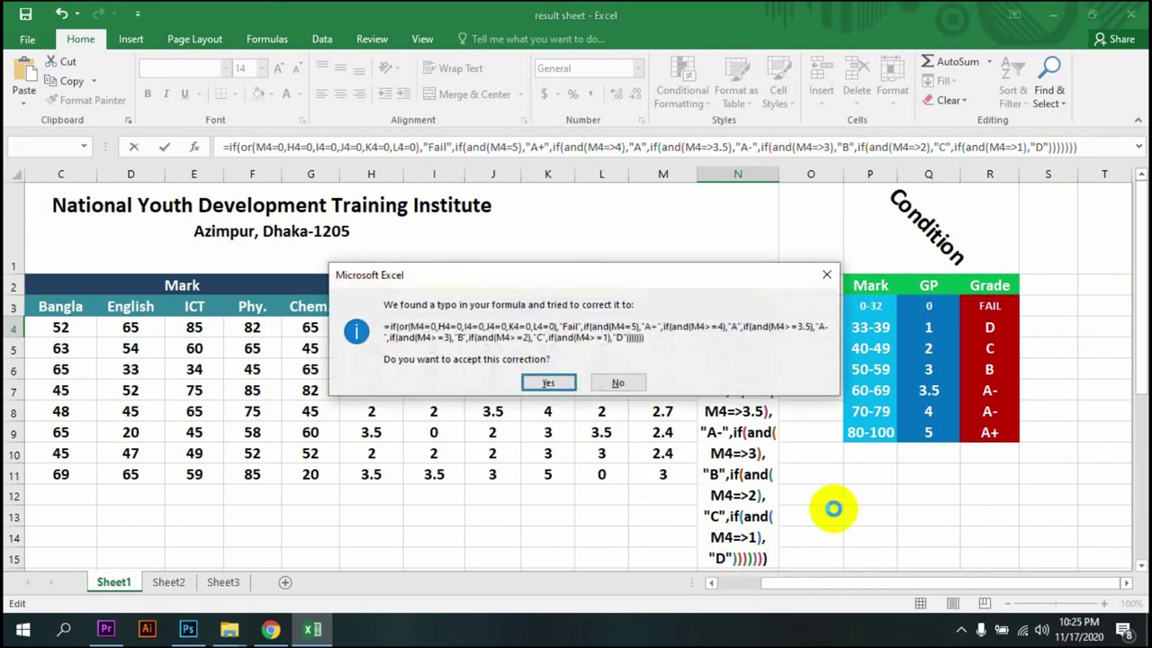
{"action": "key", "text": "Return"}
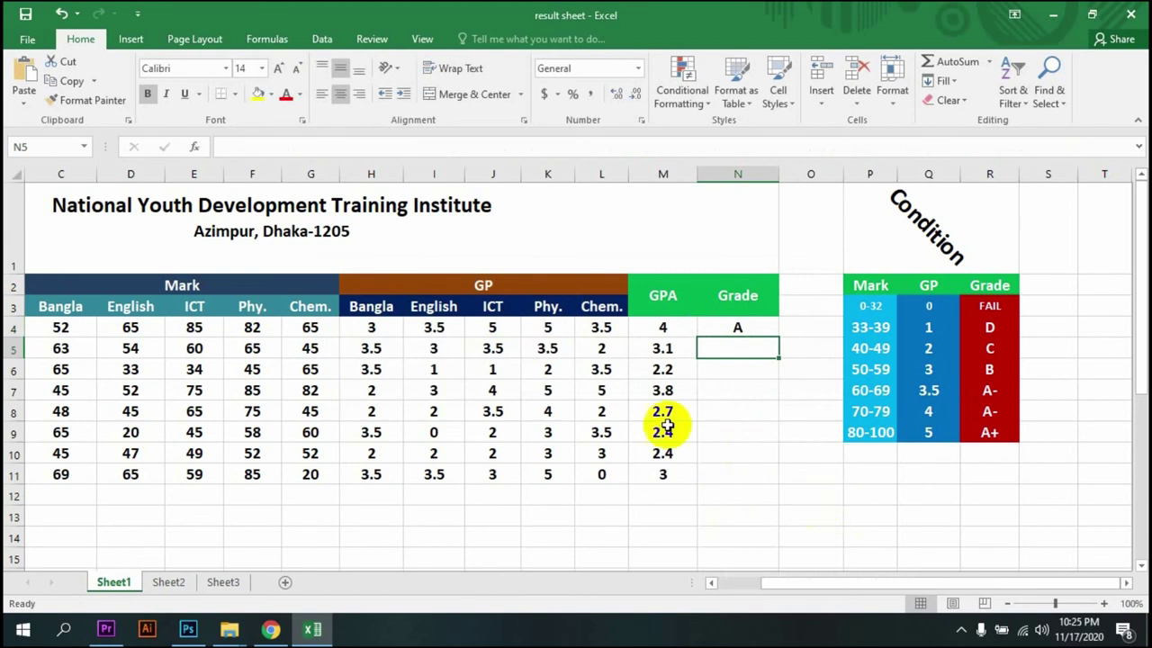
{"action": "left_click", "coordinate": [660, 329]}
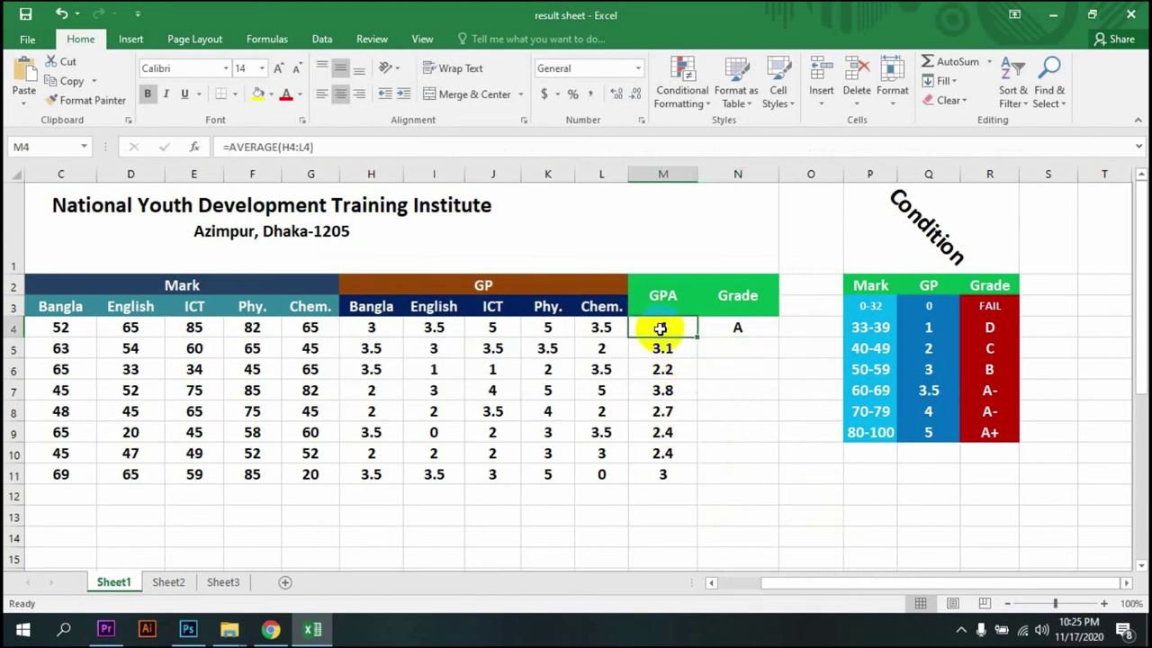
{"action": "left_click", "coordinate": [729, 326]}
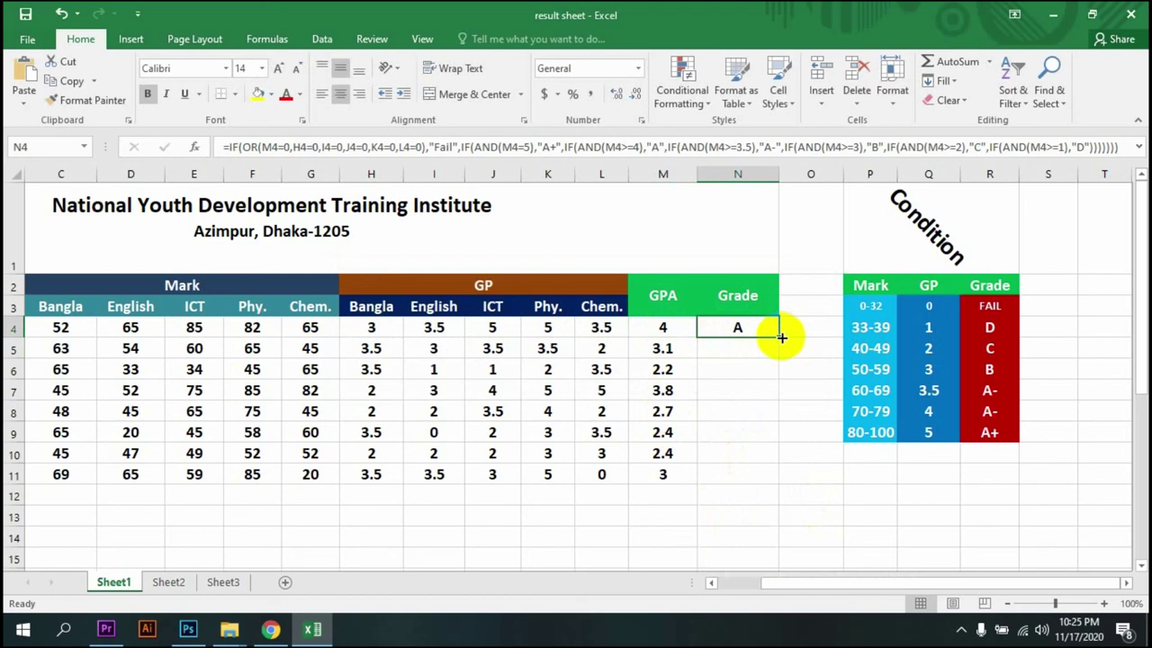
Fill N4's grade formula down to N11, then verify row 11's Fail against its Chem. GP of 0
{"action": "left_click_drag", "start_coordinate": [781, 336], "coordinate": [746, 483]}
{"action": "left_click", "coordinate": [843, 489]}
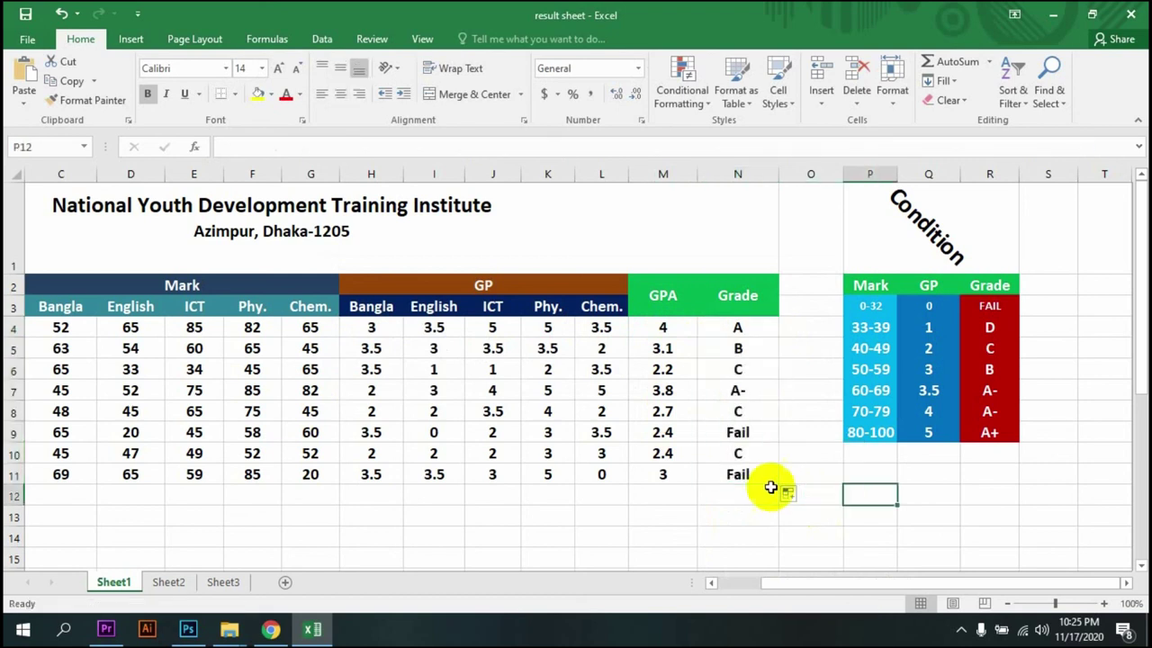
{"action": "left_click", "coordinate": [740, 477]}
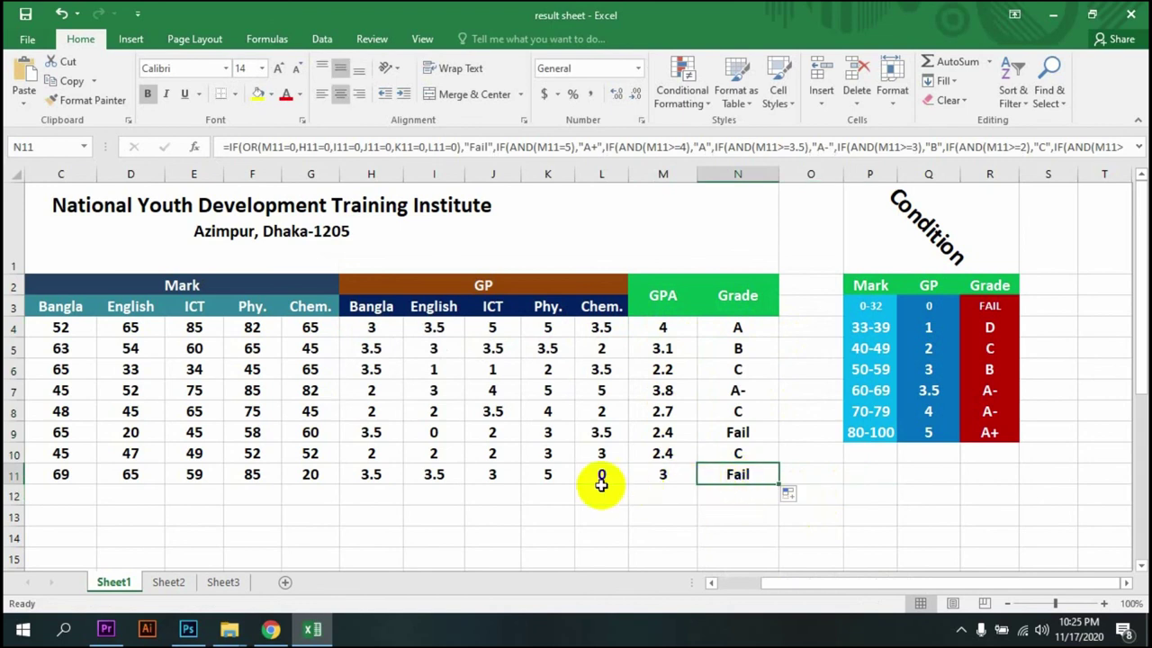
{"action": "left_click", "coordinate": [594, 309]}
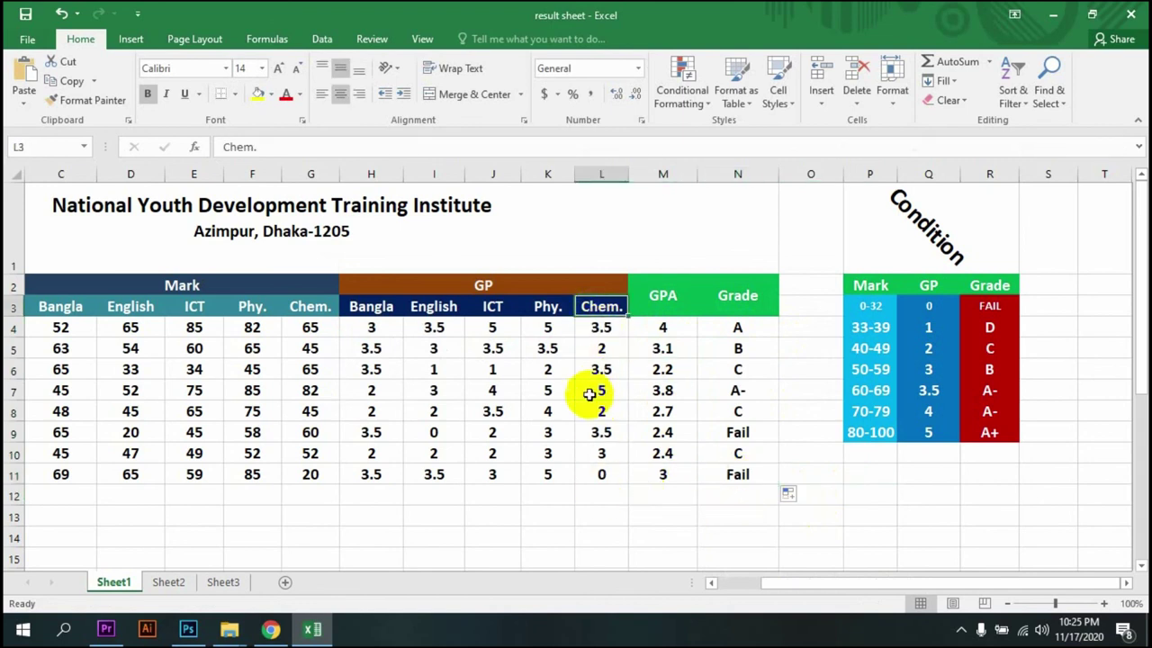
{"action": "left_click", "coordinate": [602, 474]}
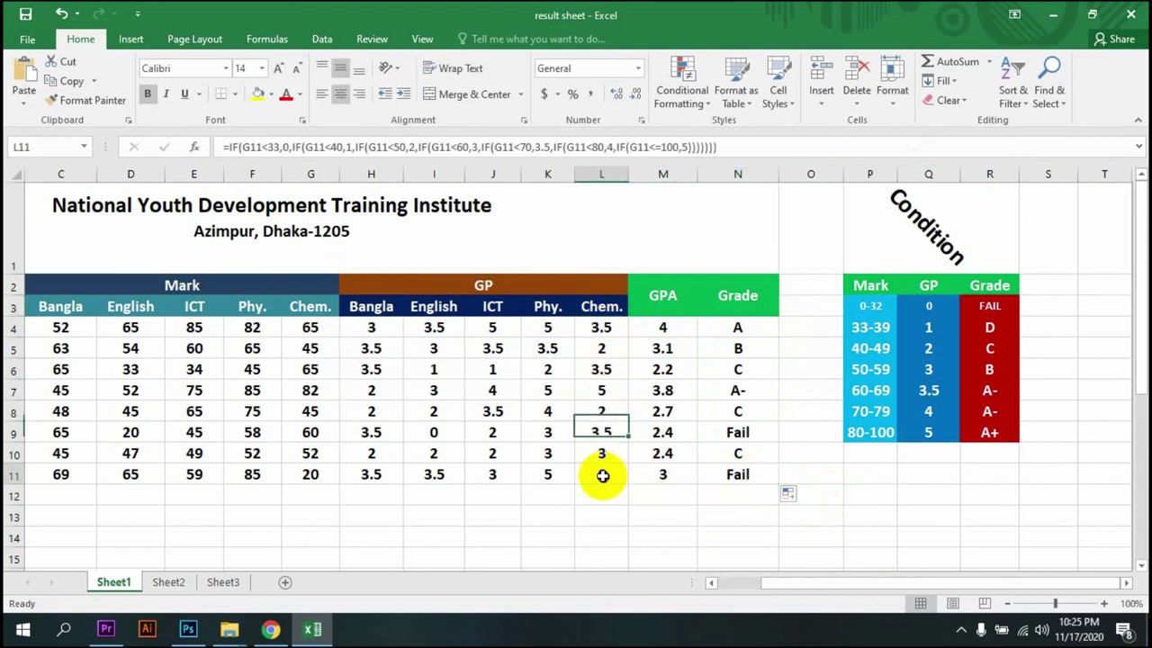
{"action": "left_click", "coordinate": [745, 479]}
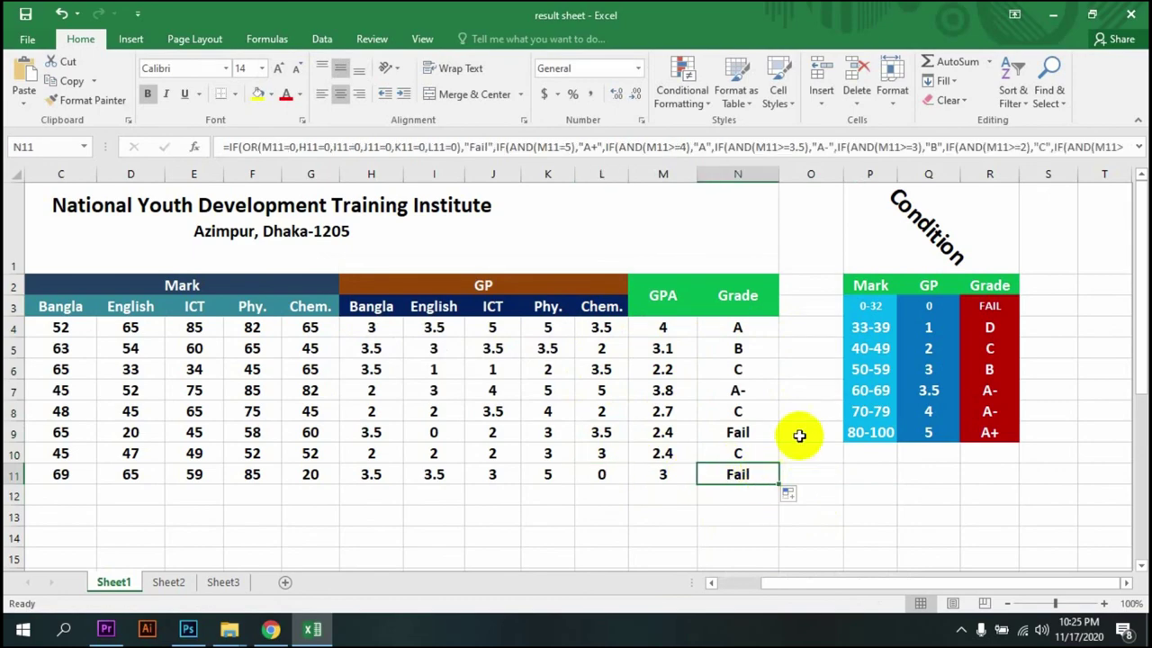